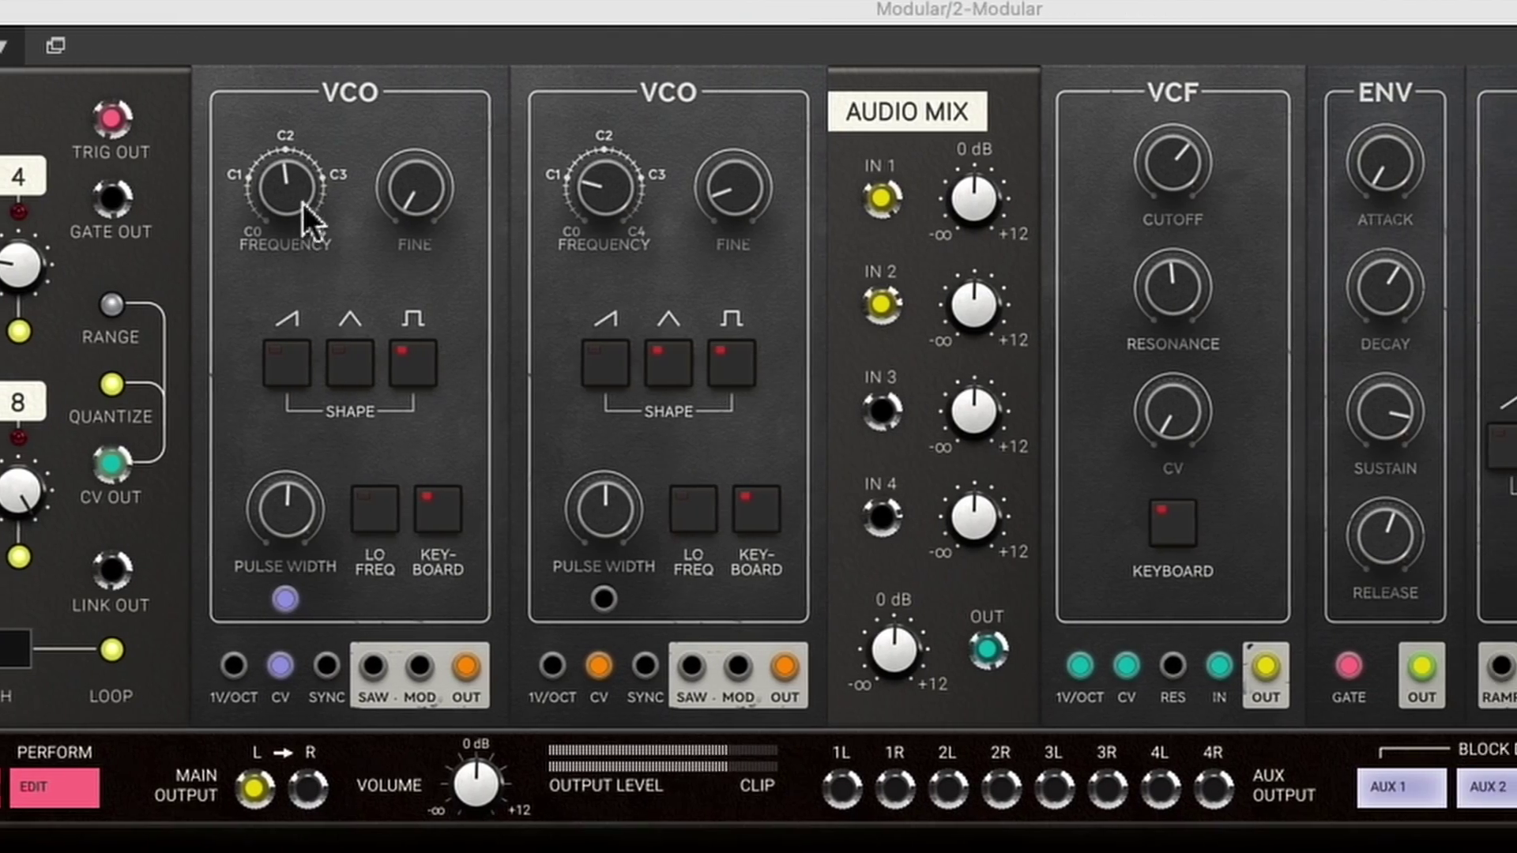
Adjust the frequency of the first VCO in the modular patch.
left_click_drag(288, 188, 289, 179)
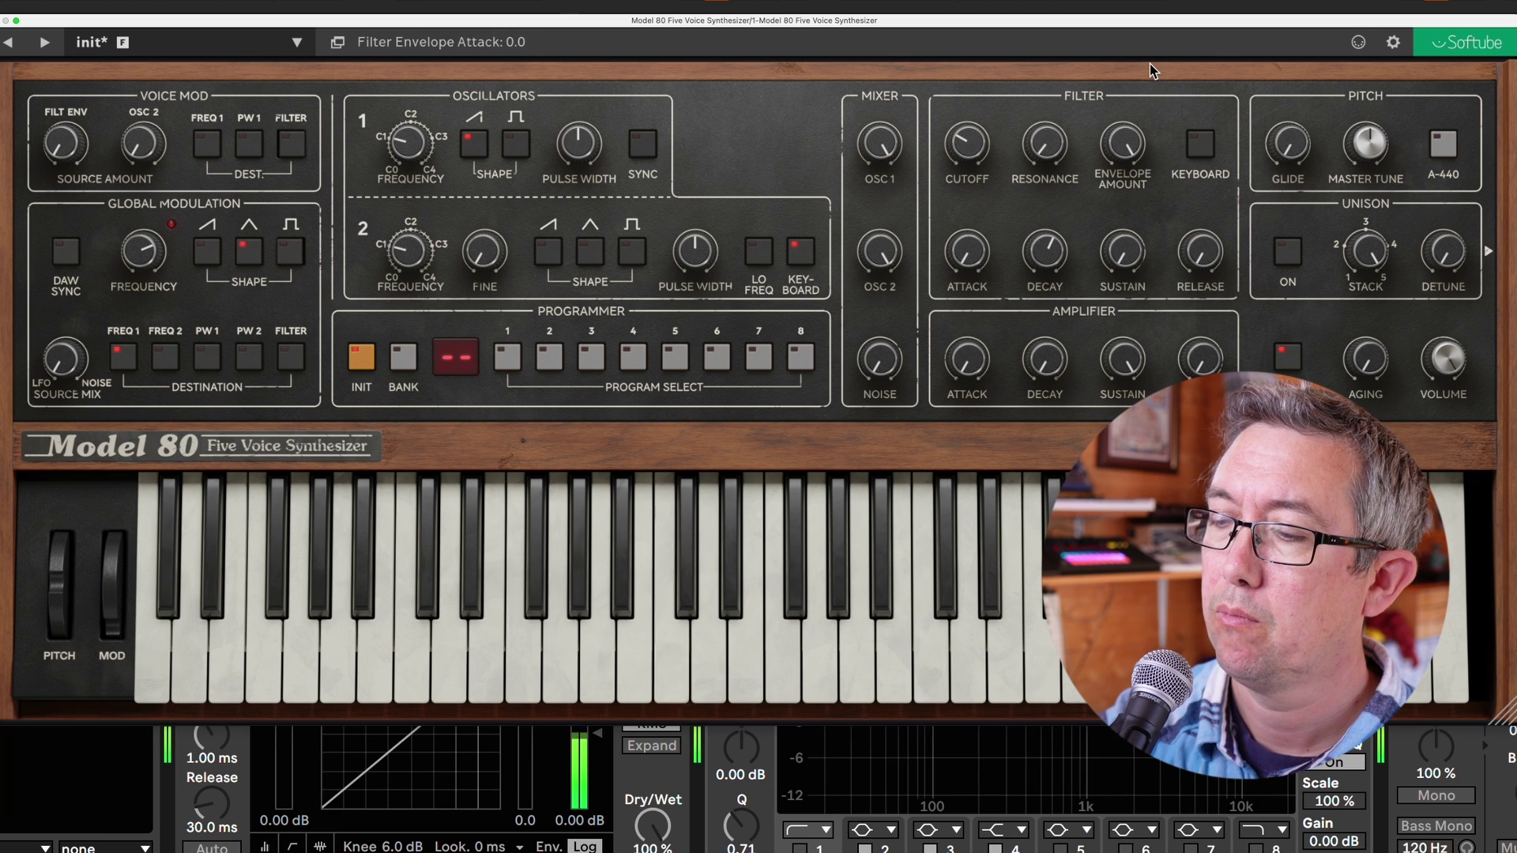
Turn on the filter's keyboard tracking, then enable Unison and raise its detune.
left_click(1207, 147)
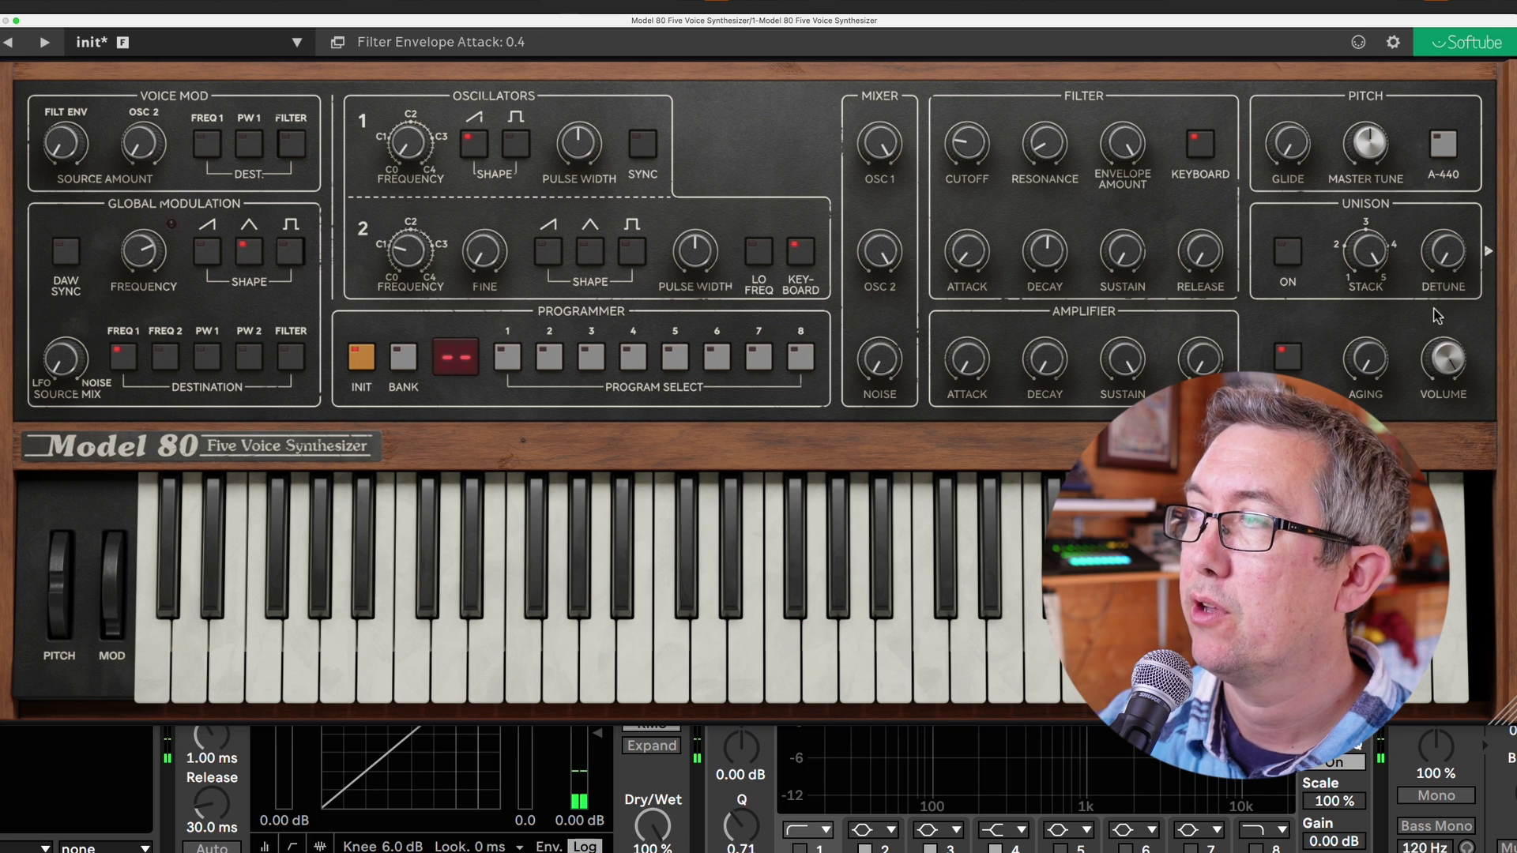
left_click(1288, 269)
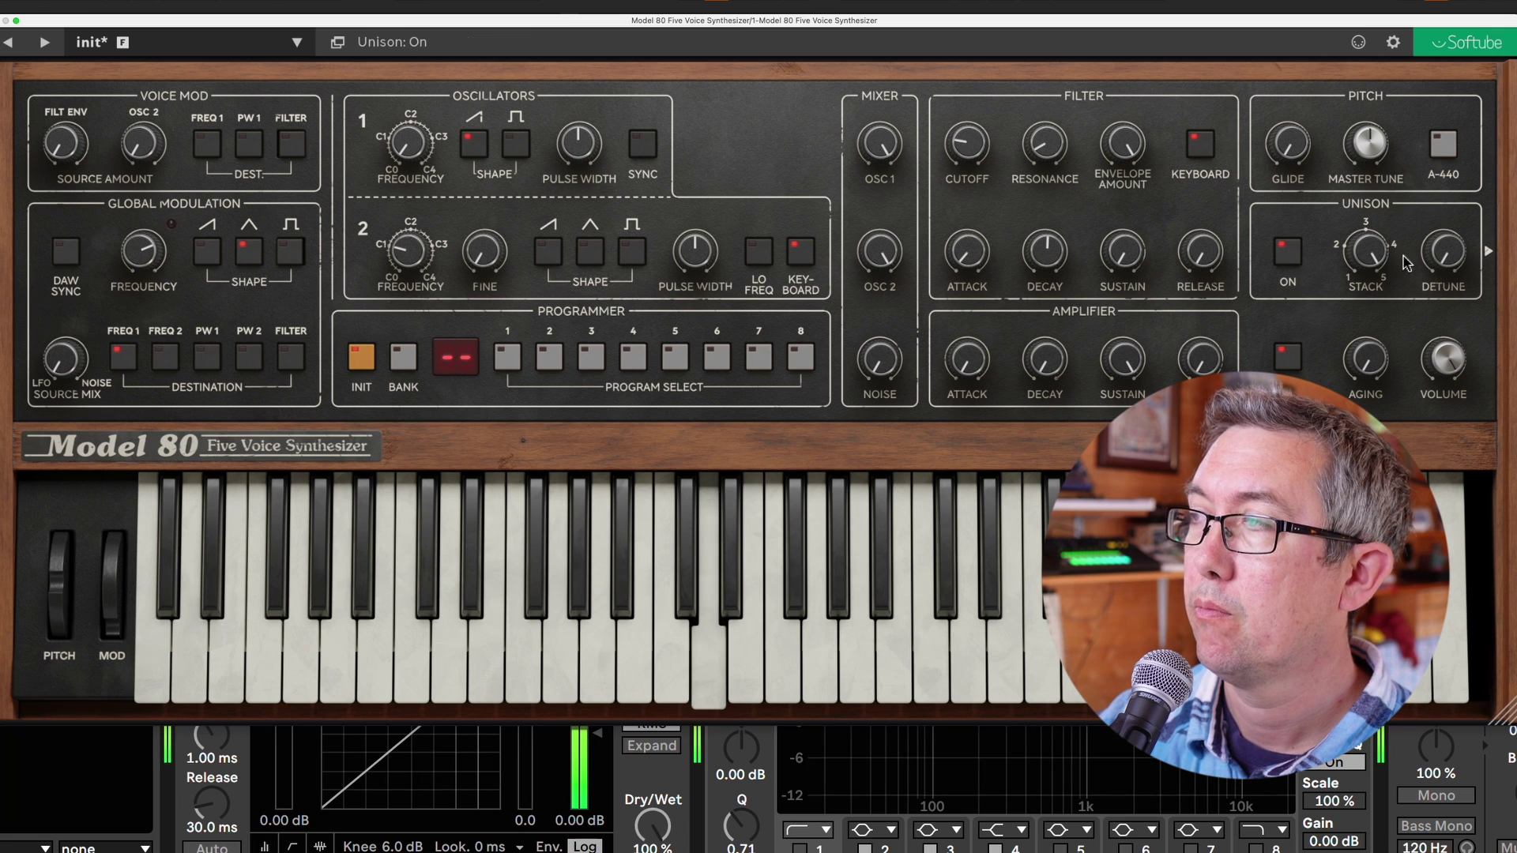
left_click_drag(1444, 260, 1434, 99)
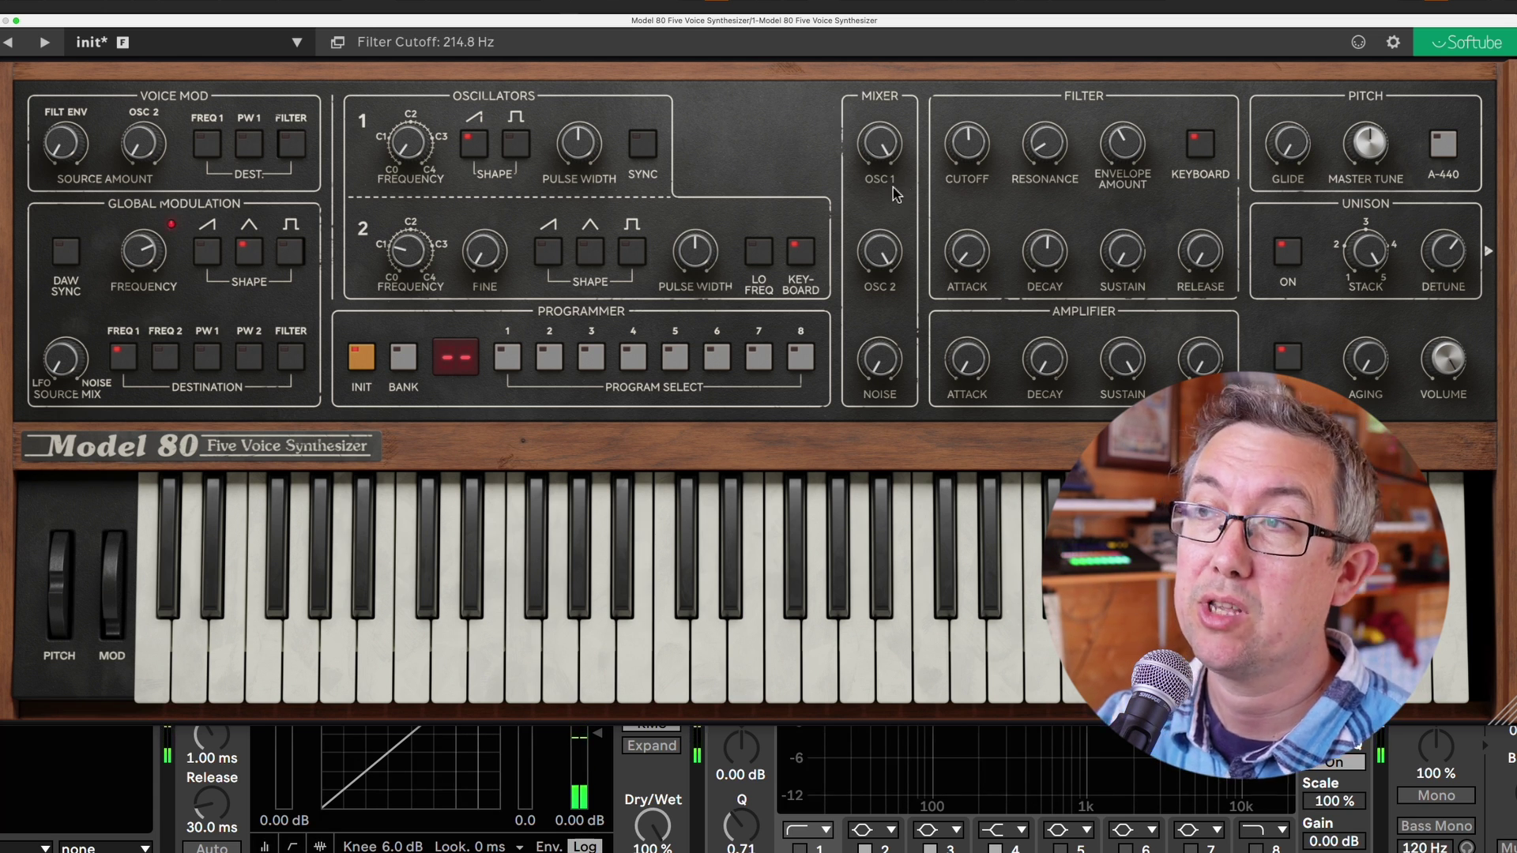
Enable Oscillator 2's sawtooth wave at a frequency of C0 and adjust the filter cutoff.
left_click(548, 253)
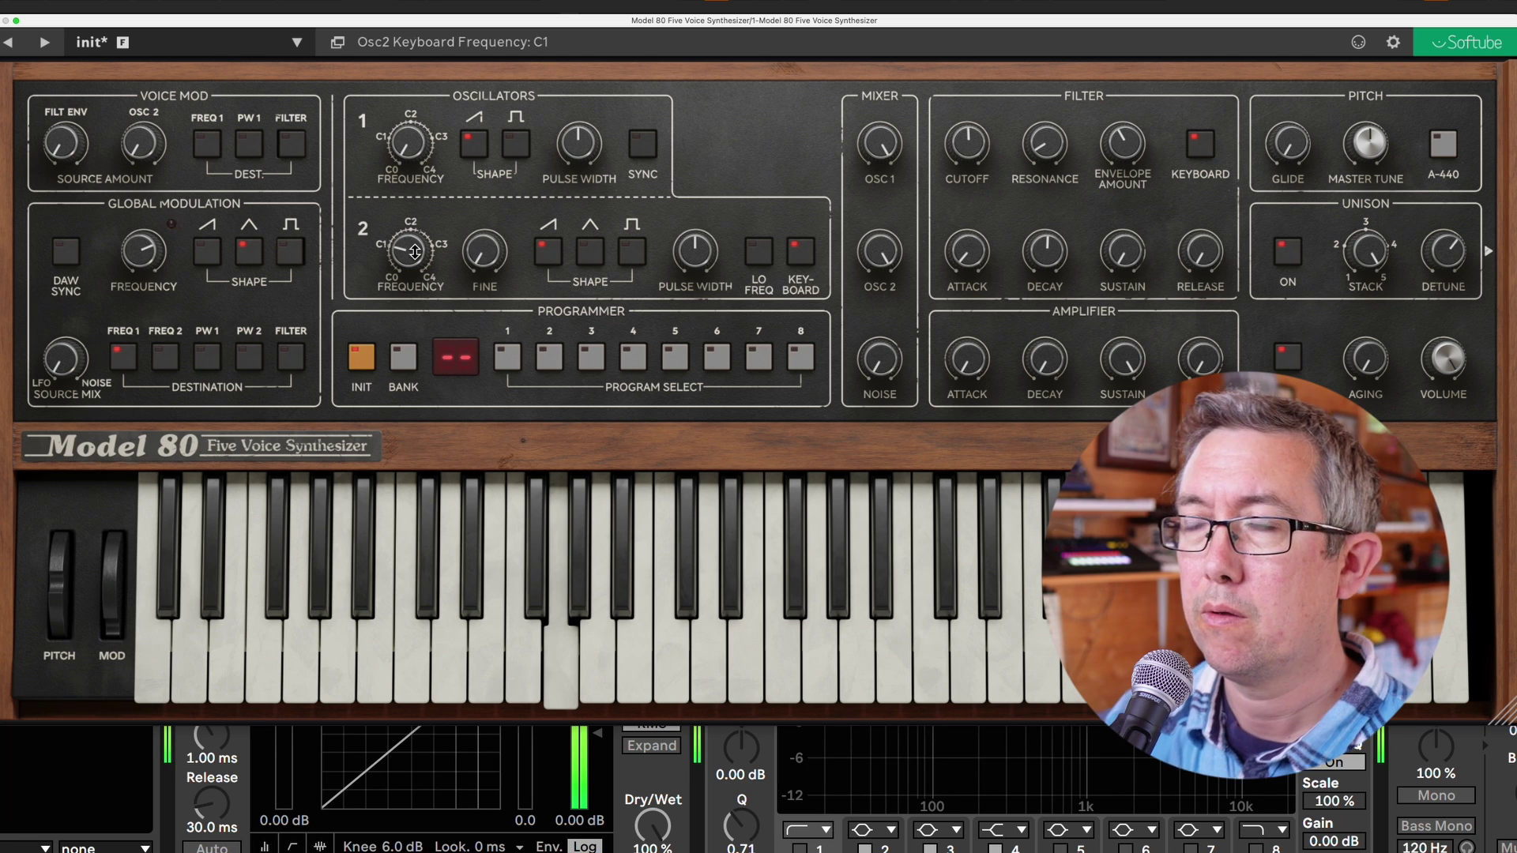
left_click_drag(417, 252, 407, 459)
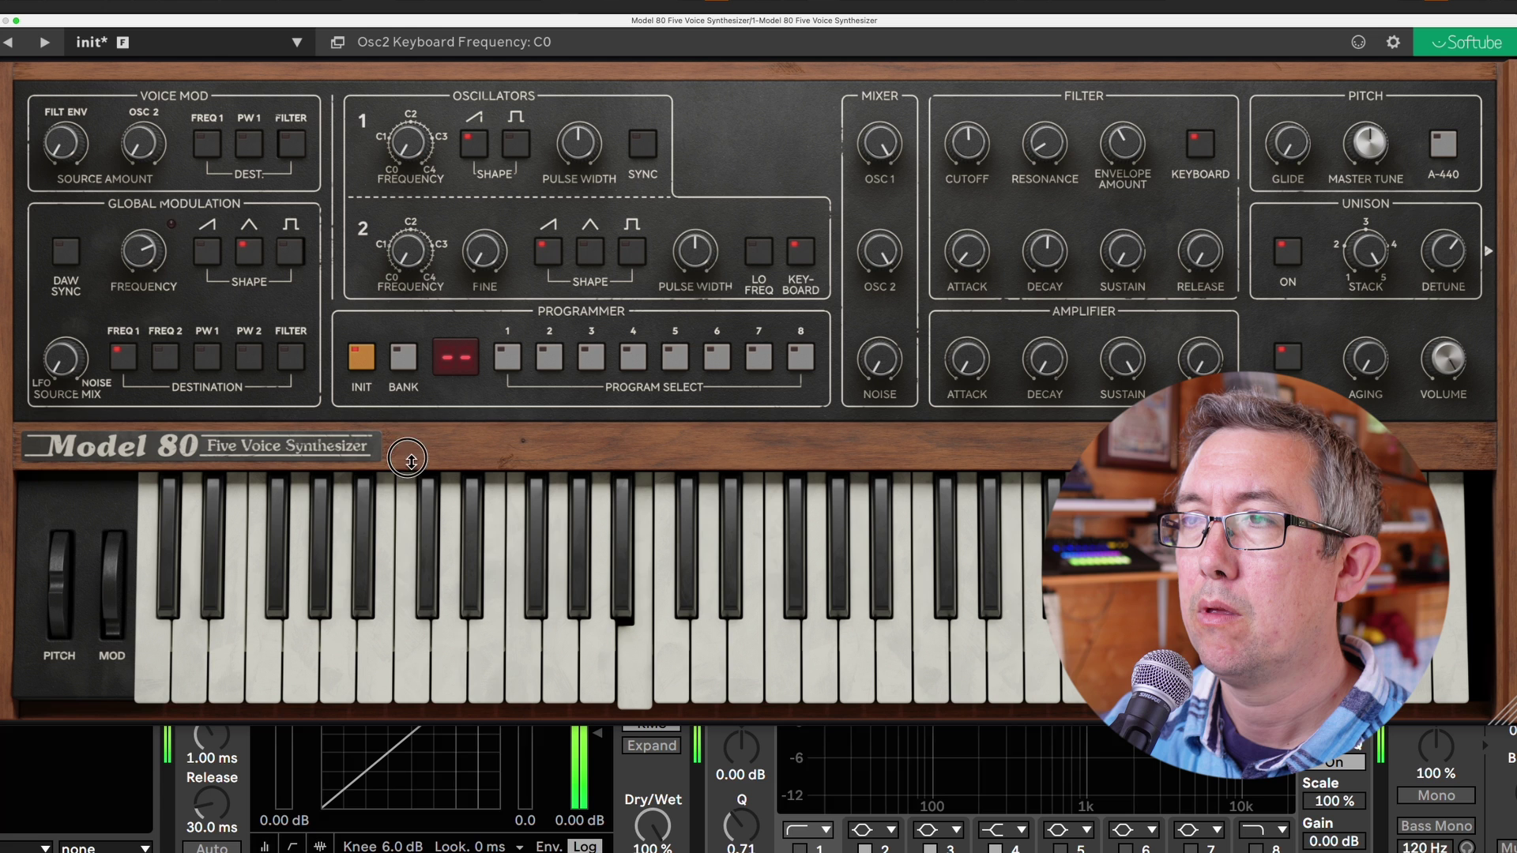
left_click_drag(959, 144, 958, 127)
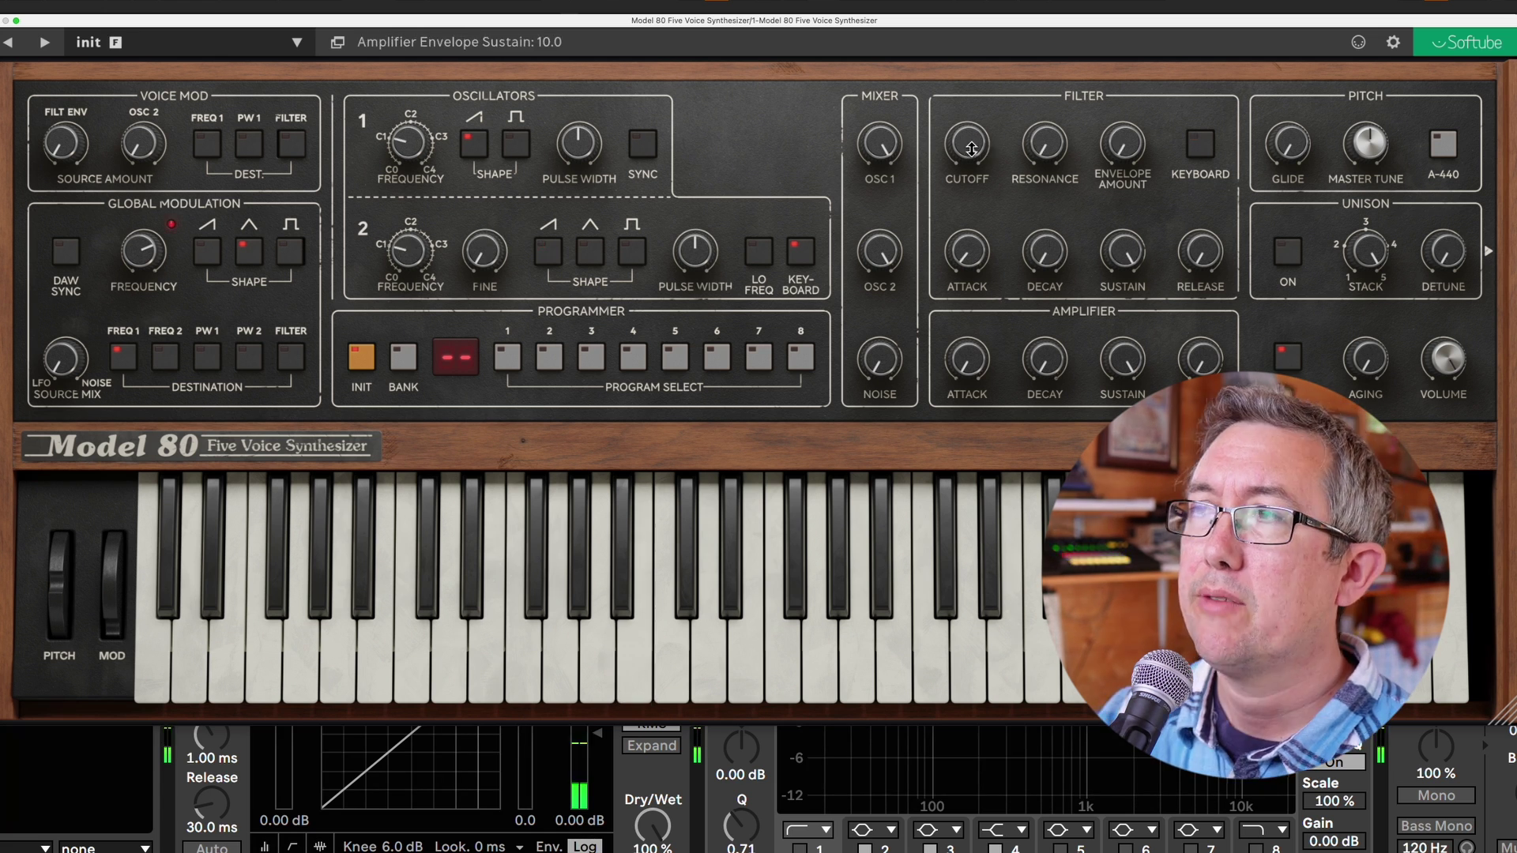
Switch Oscillator 1 from sawtooth to square and set its pulse width to about 6.2.
left_click(512, 150)
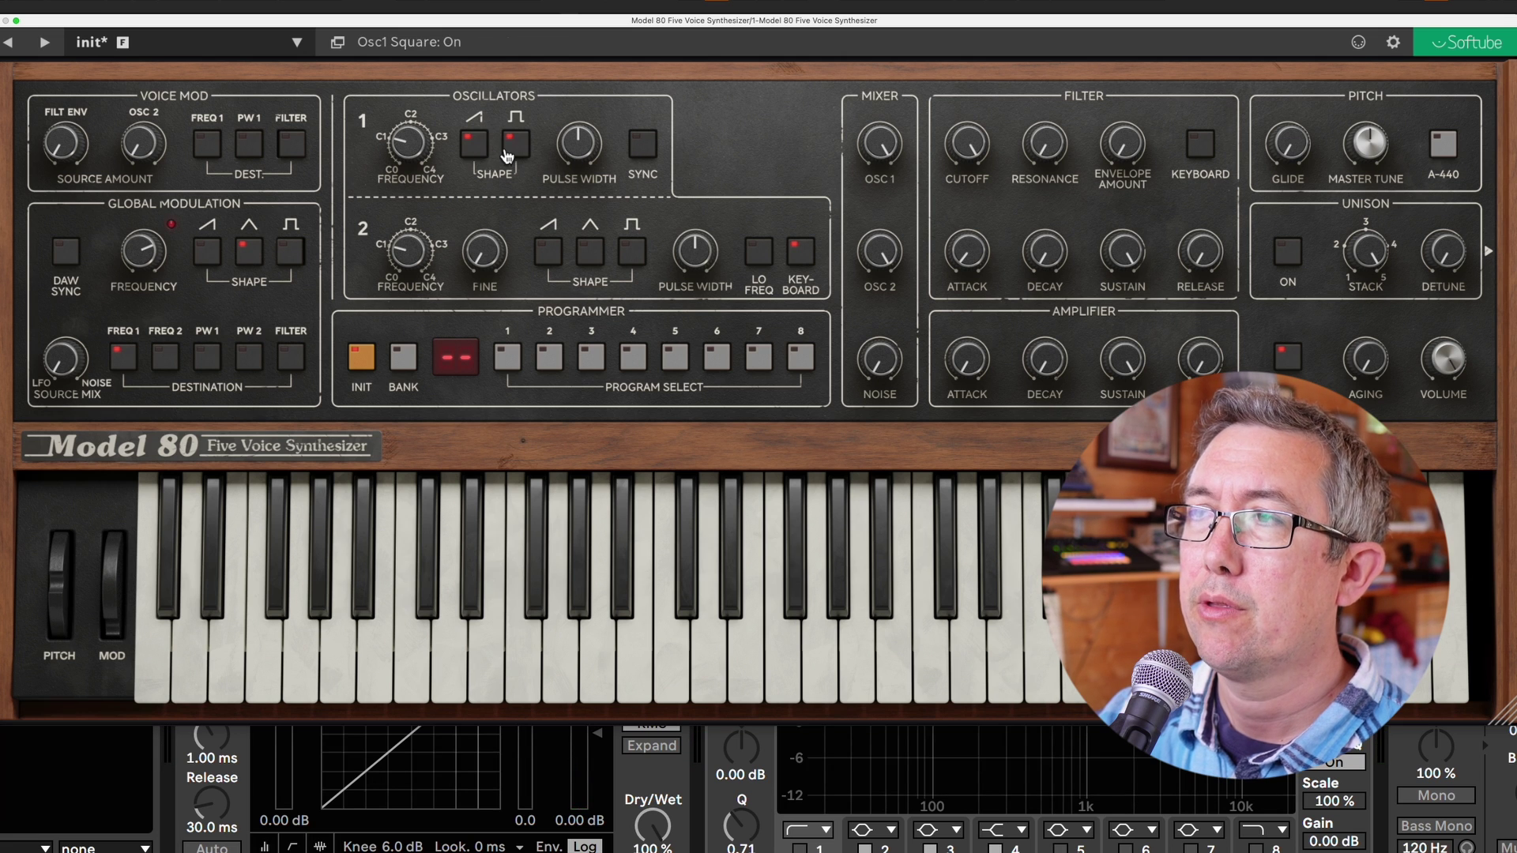
left_click_drag(587, 163, 571, 24)
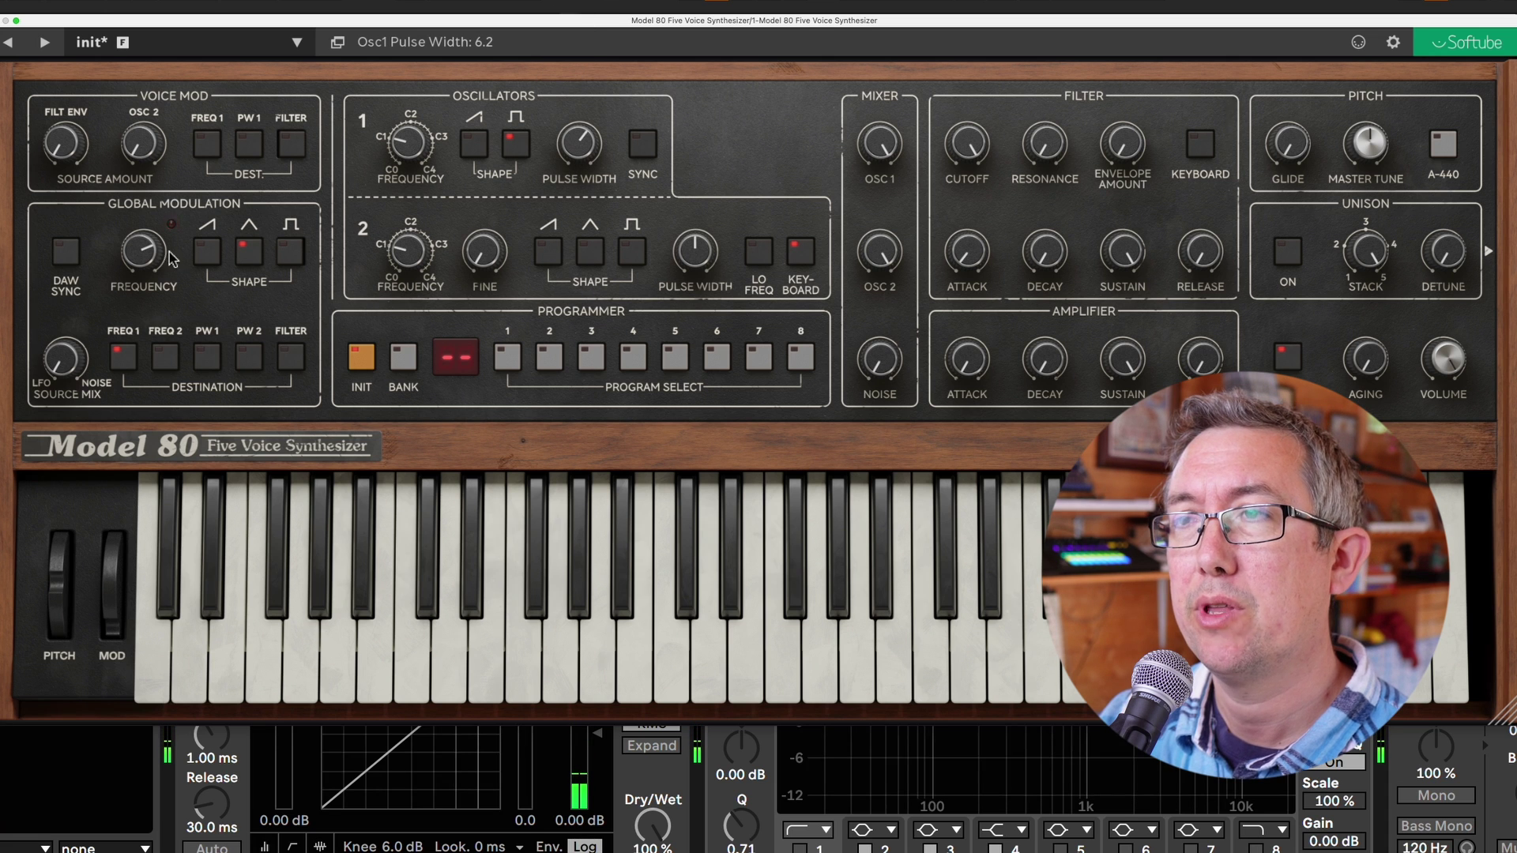
Switch the global modulation destination from Freq 1 to PW 1 and set the mod amount to 100%.
left_click(123, 360)
left_click(207, 357)
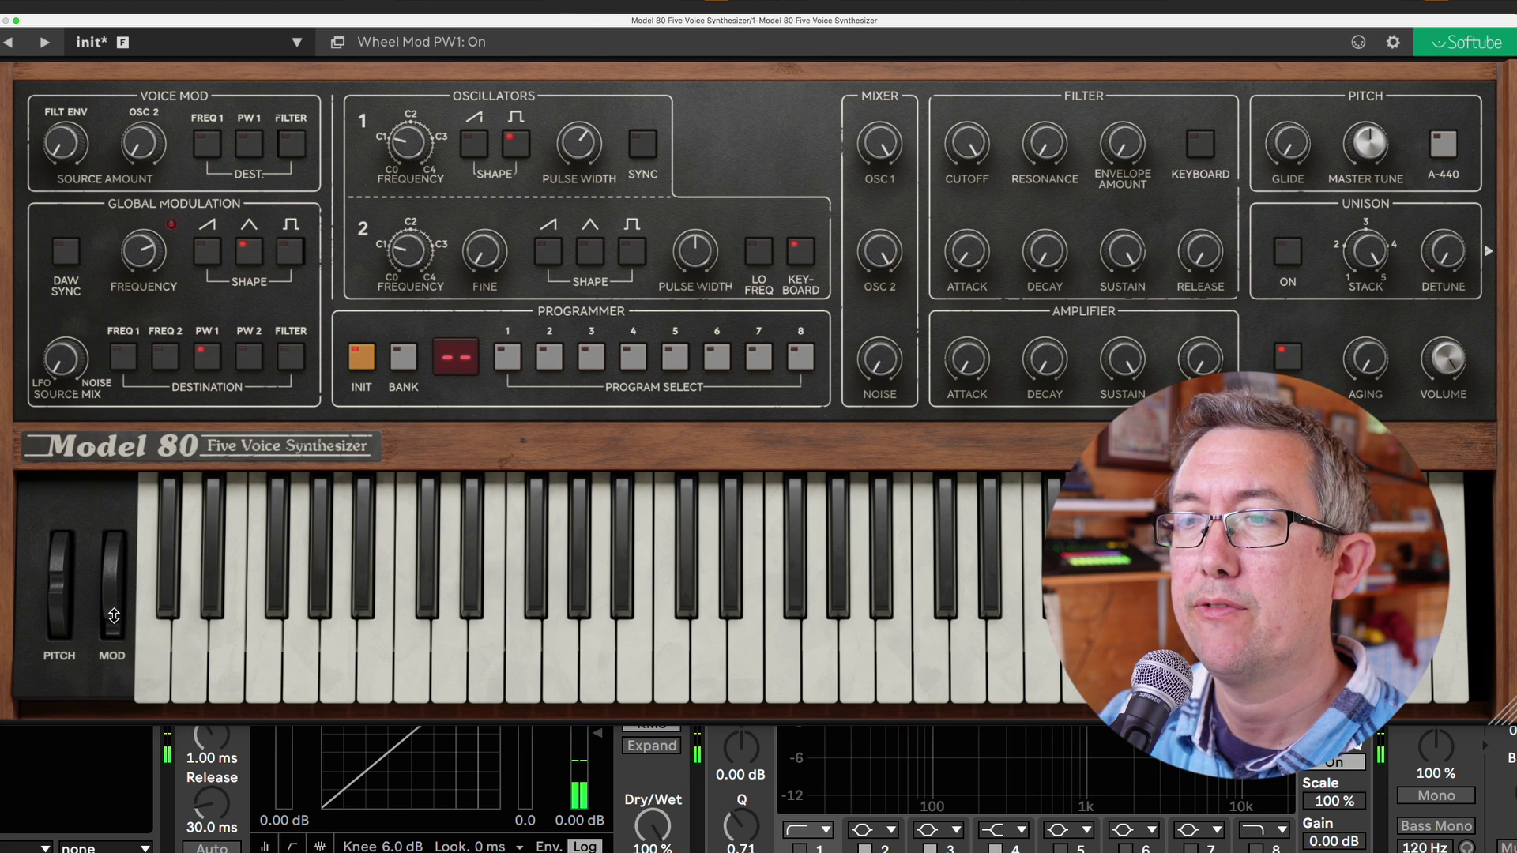
left_click_drag(110, 613, 120, 493)
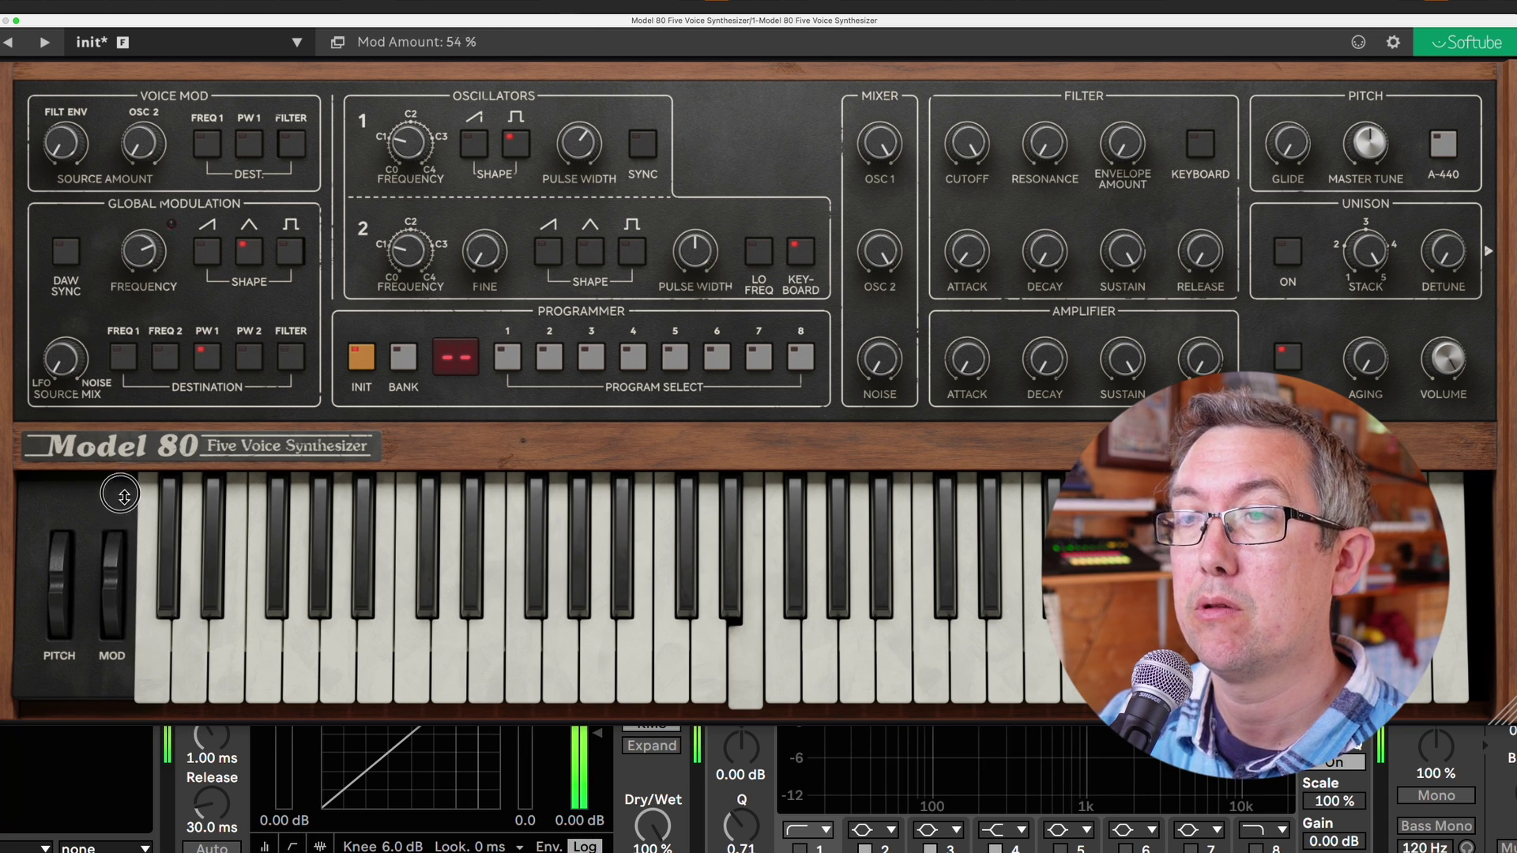
left_click_drag(116, 547, 132, 431)
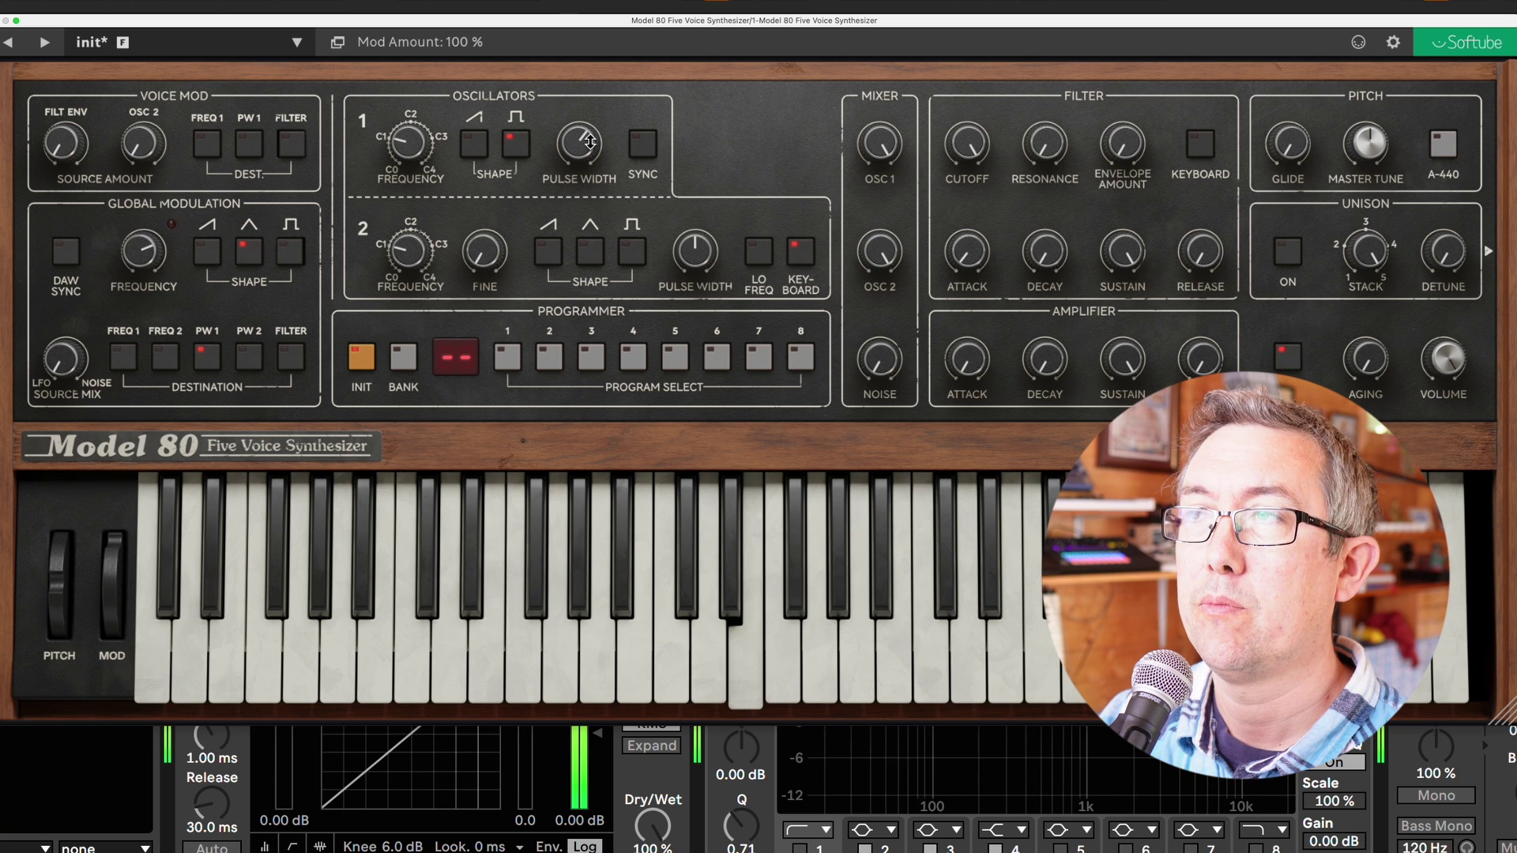
Set Oscillator 1's pulse width to about 8.6 and lower the global modulation frequency.
left_click_drag(590, 142, 594, 87)
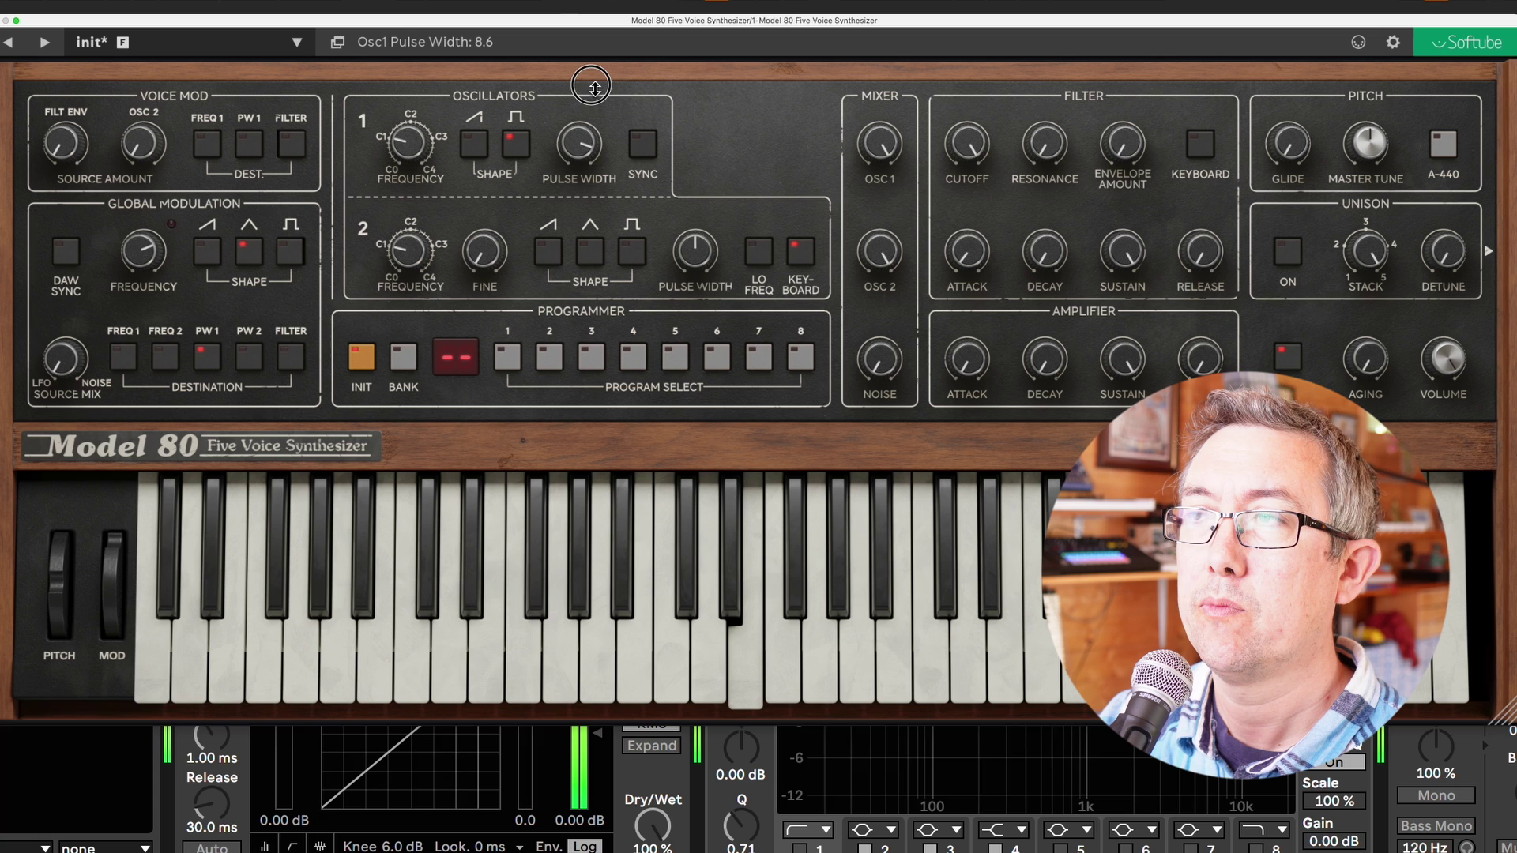
mouse_move(143, 251)
left_mouse_down()
mouse_move(147, 190)
mouse_move(142, 259)
left_mouse_up()
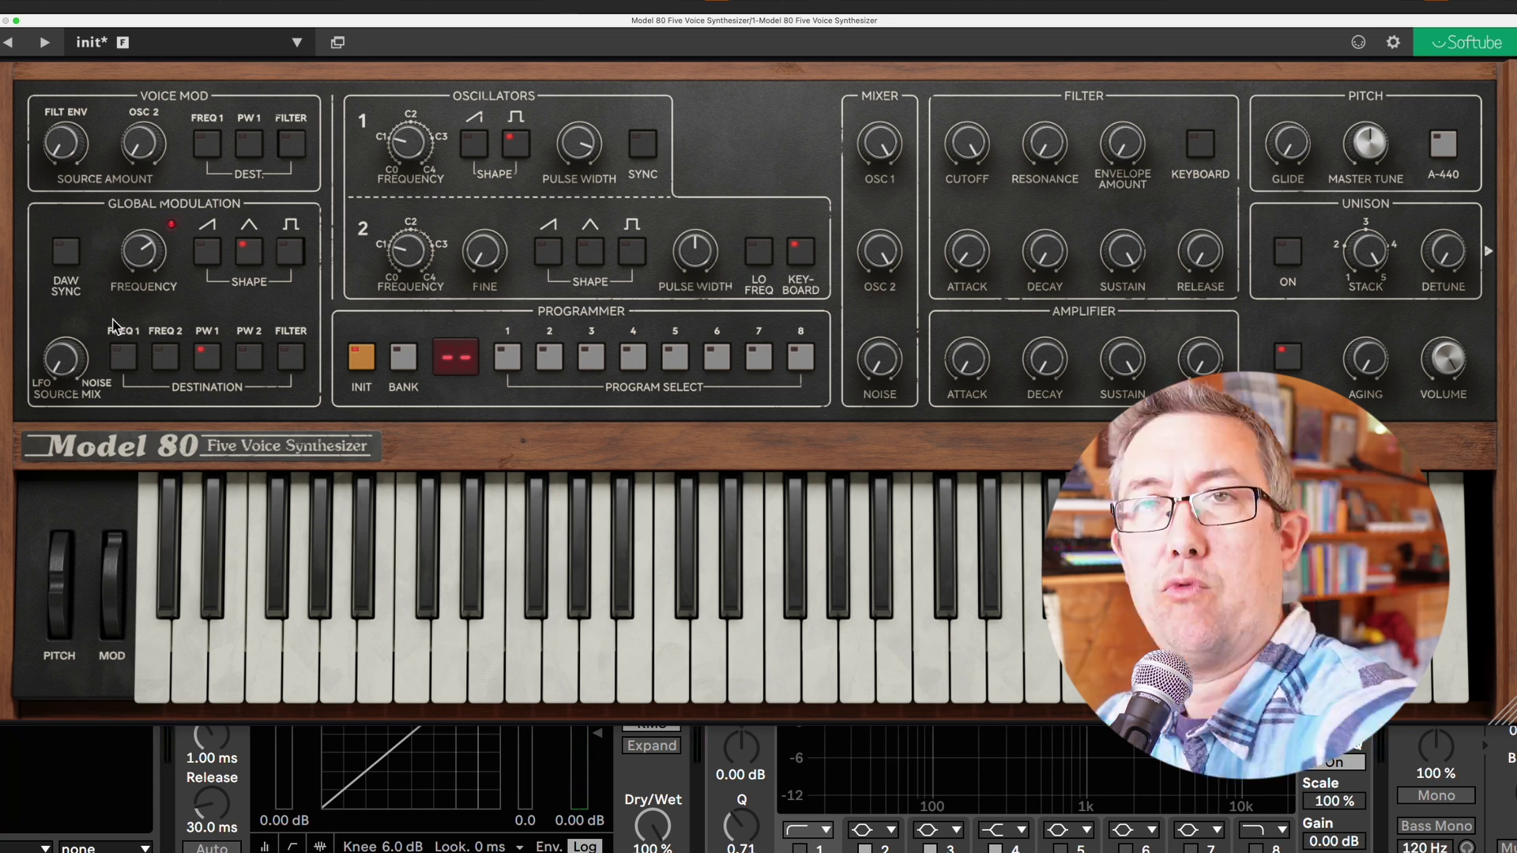
Load the Dub Chord preset from the user presets.
left_click(99, 42)
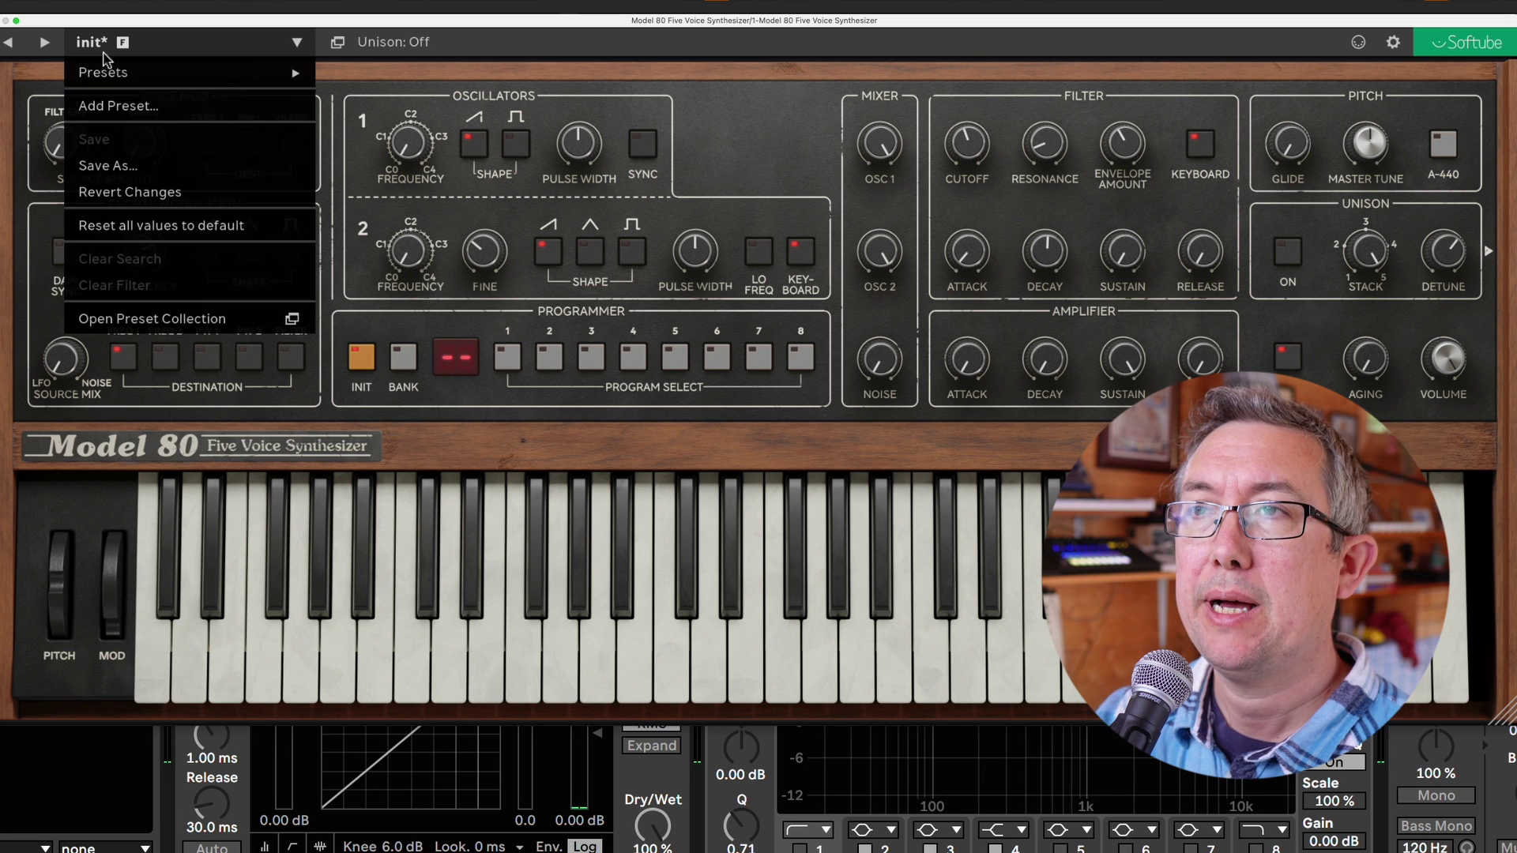
mouse_move(130, 74)
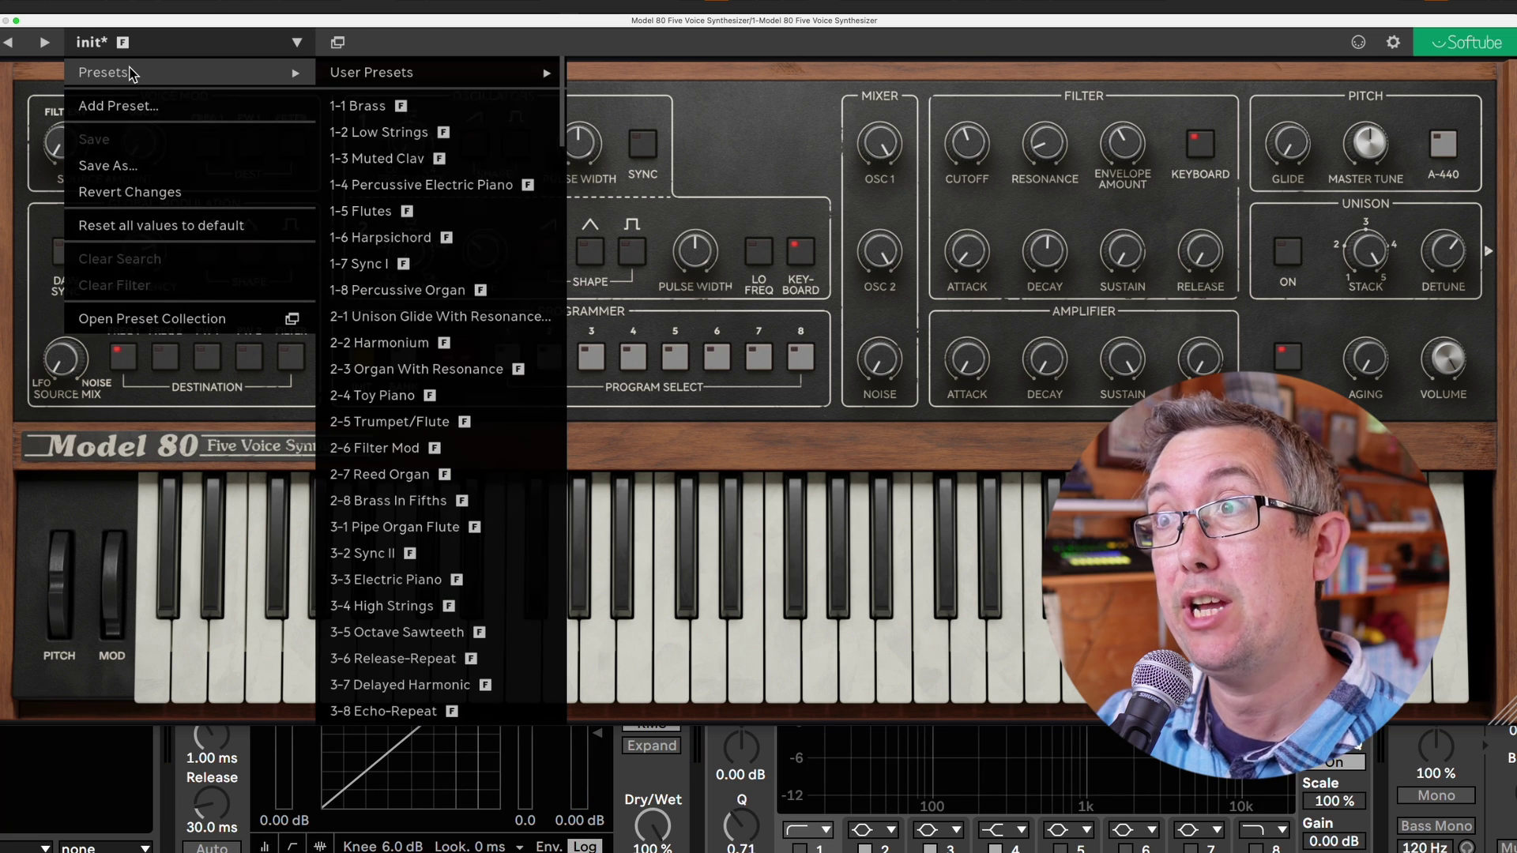
left_click(666, 74)
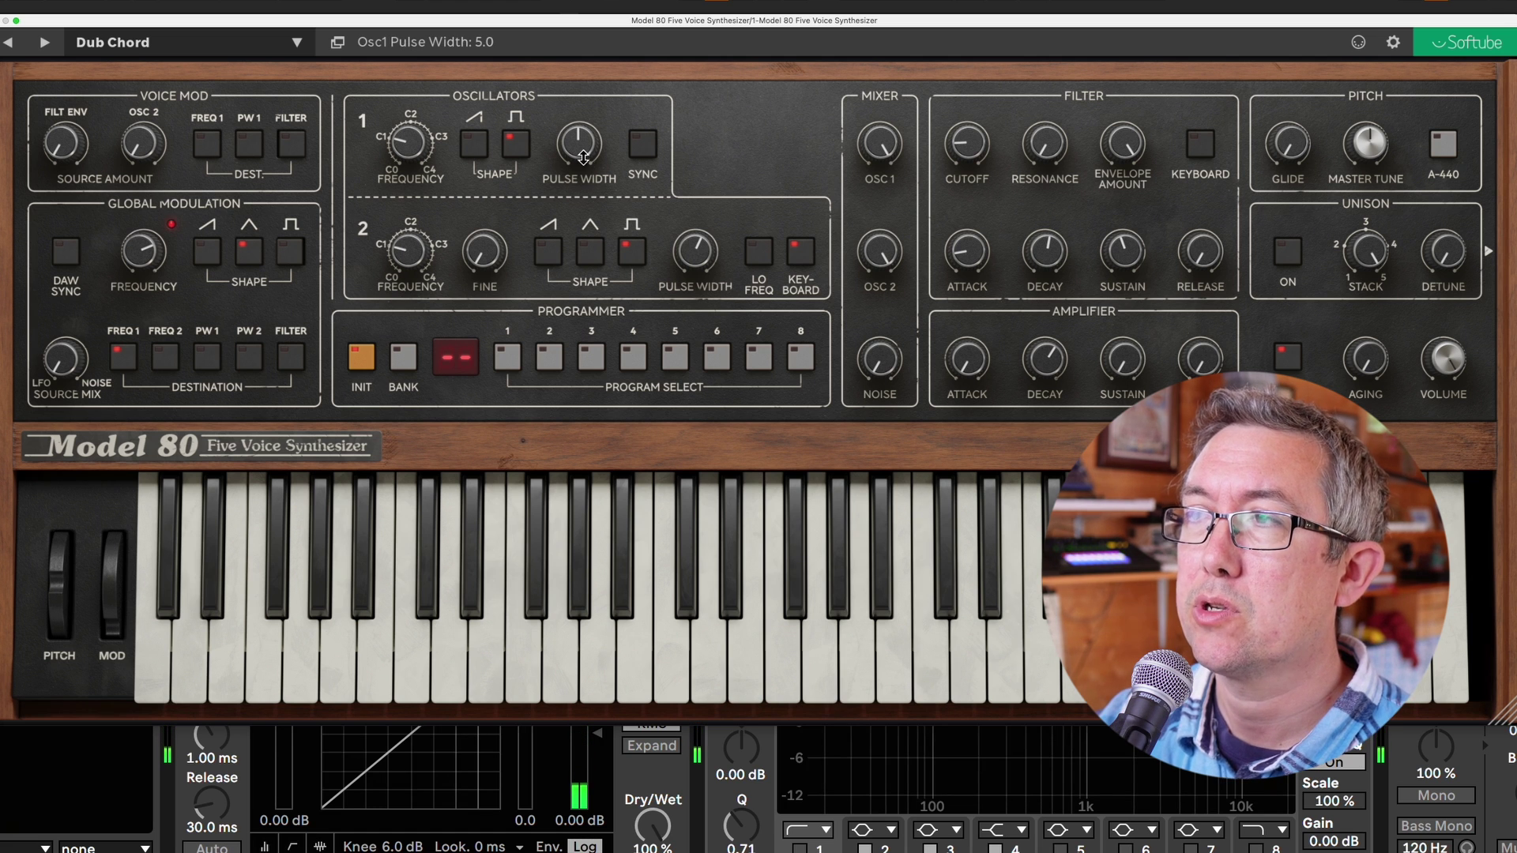
Turn on Quantize Cutoff for the Bleep House Chord preset.
left_click(1391, 104)
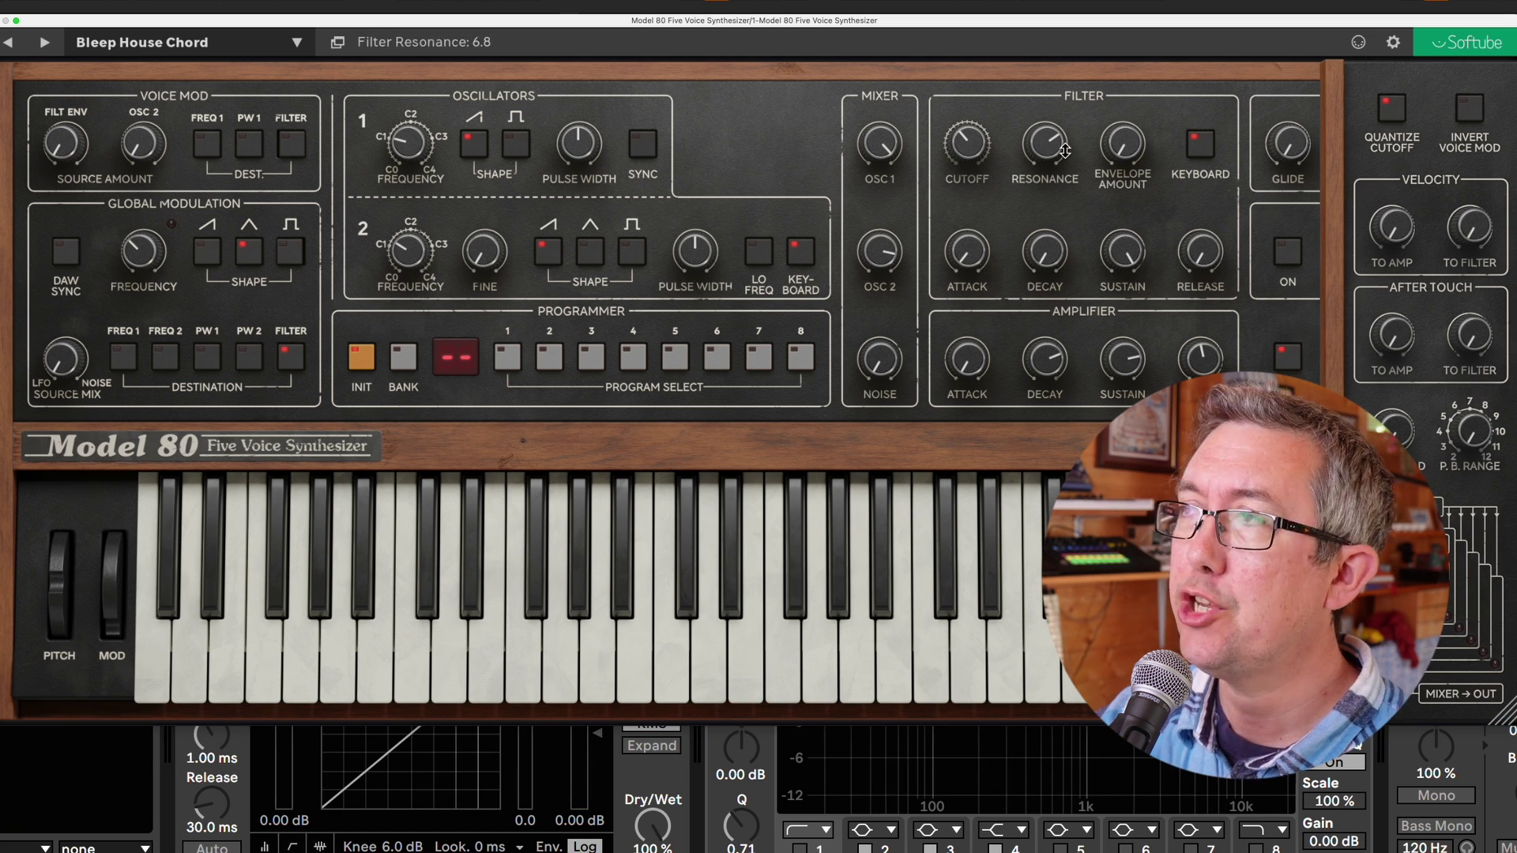
mouse_move(1054, 150)
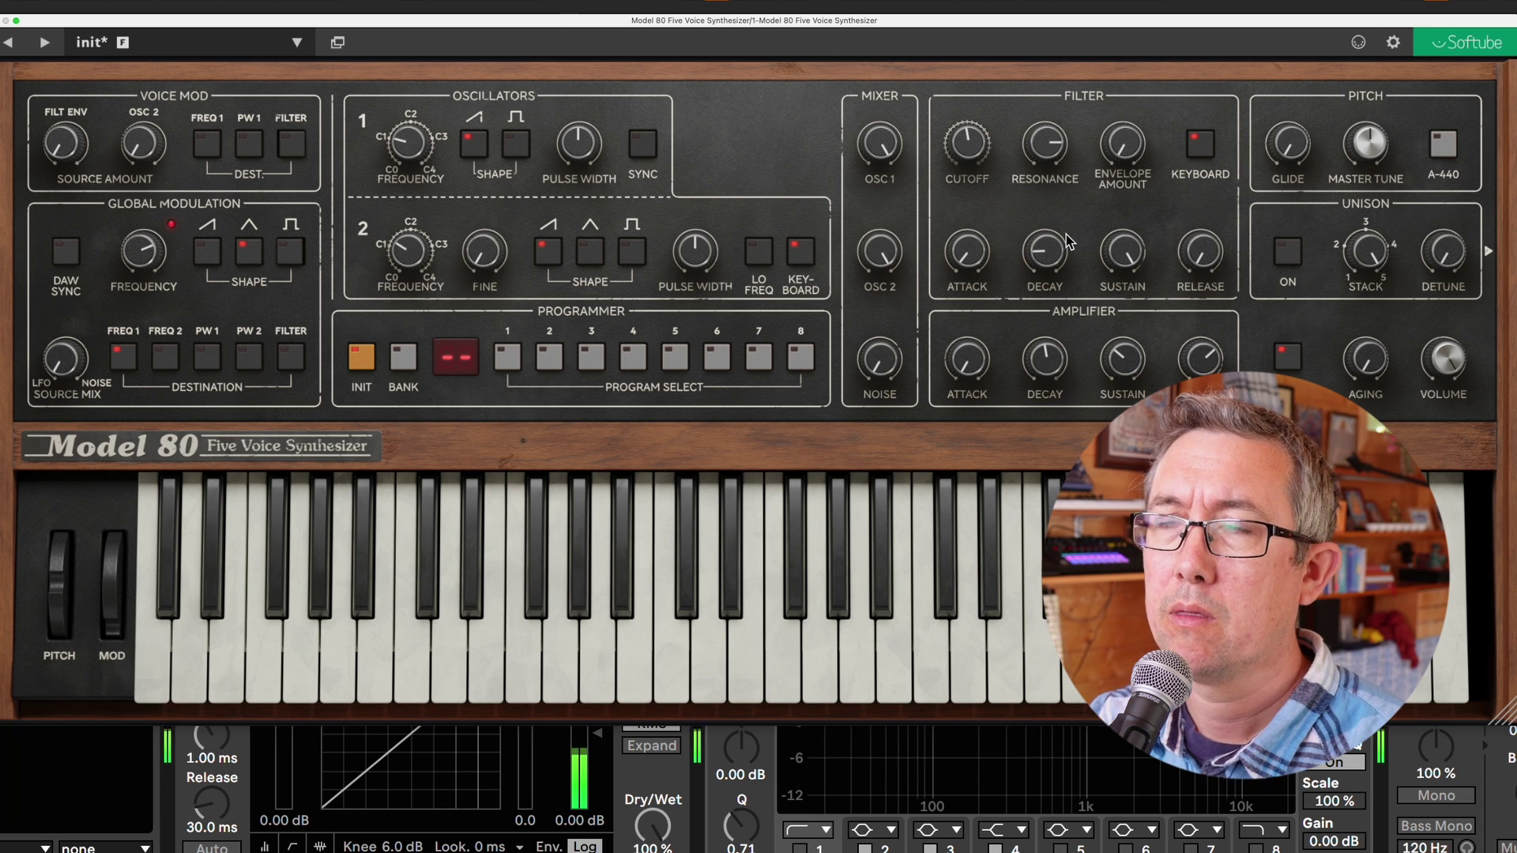
mouse_move(802, 245)
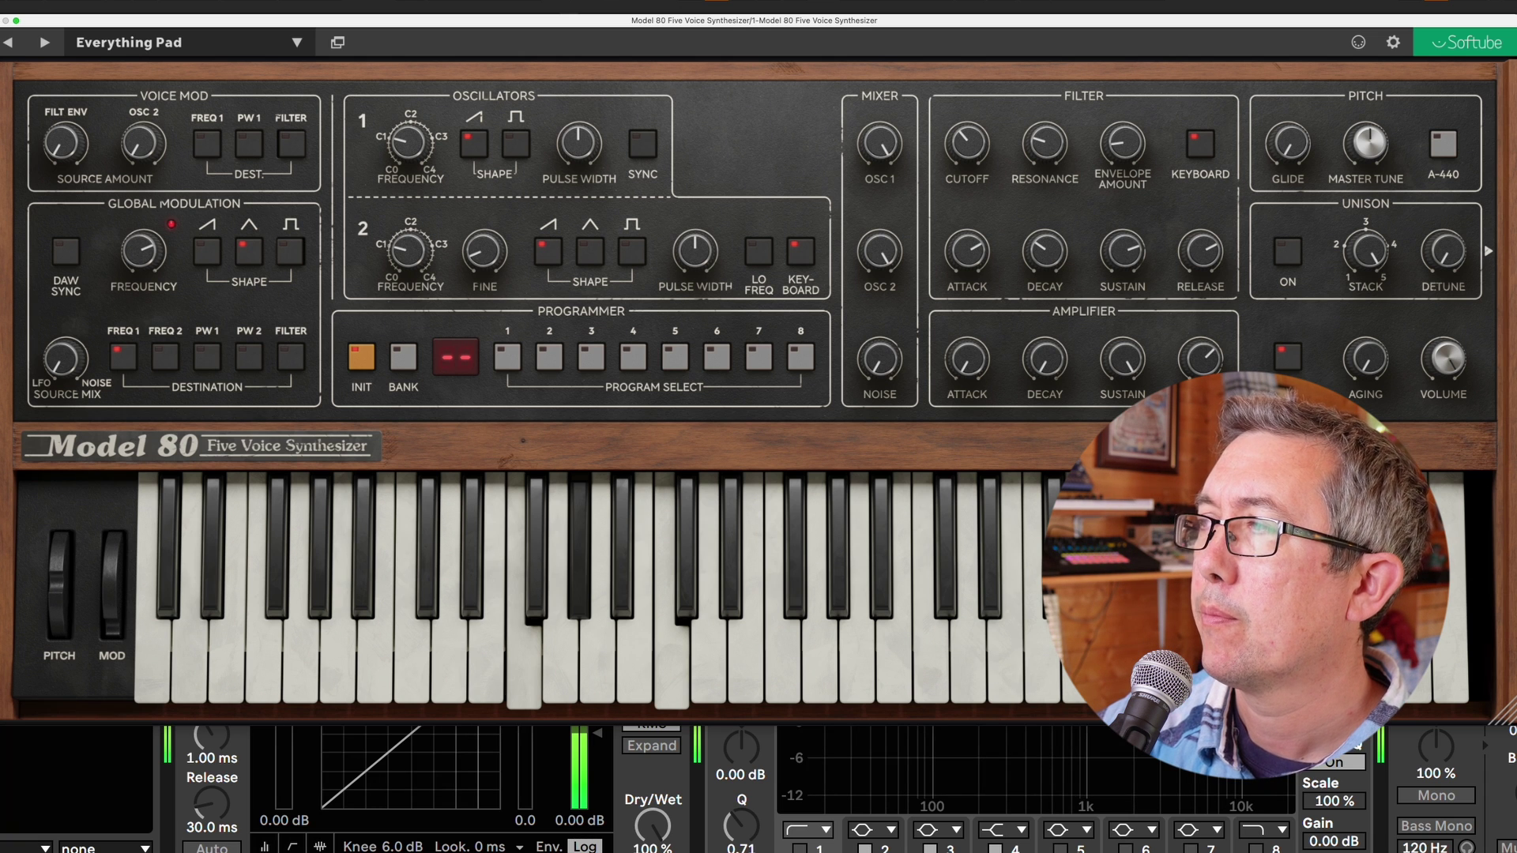
Set Aging to 9.3 on the Everything Pad preset and increase the voice pan spread among the extended controls.
left_click_drag(1367, 348, 1382, 162)
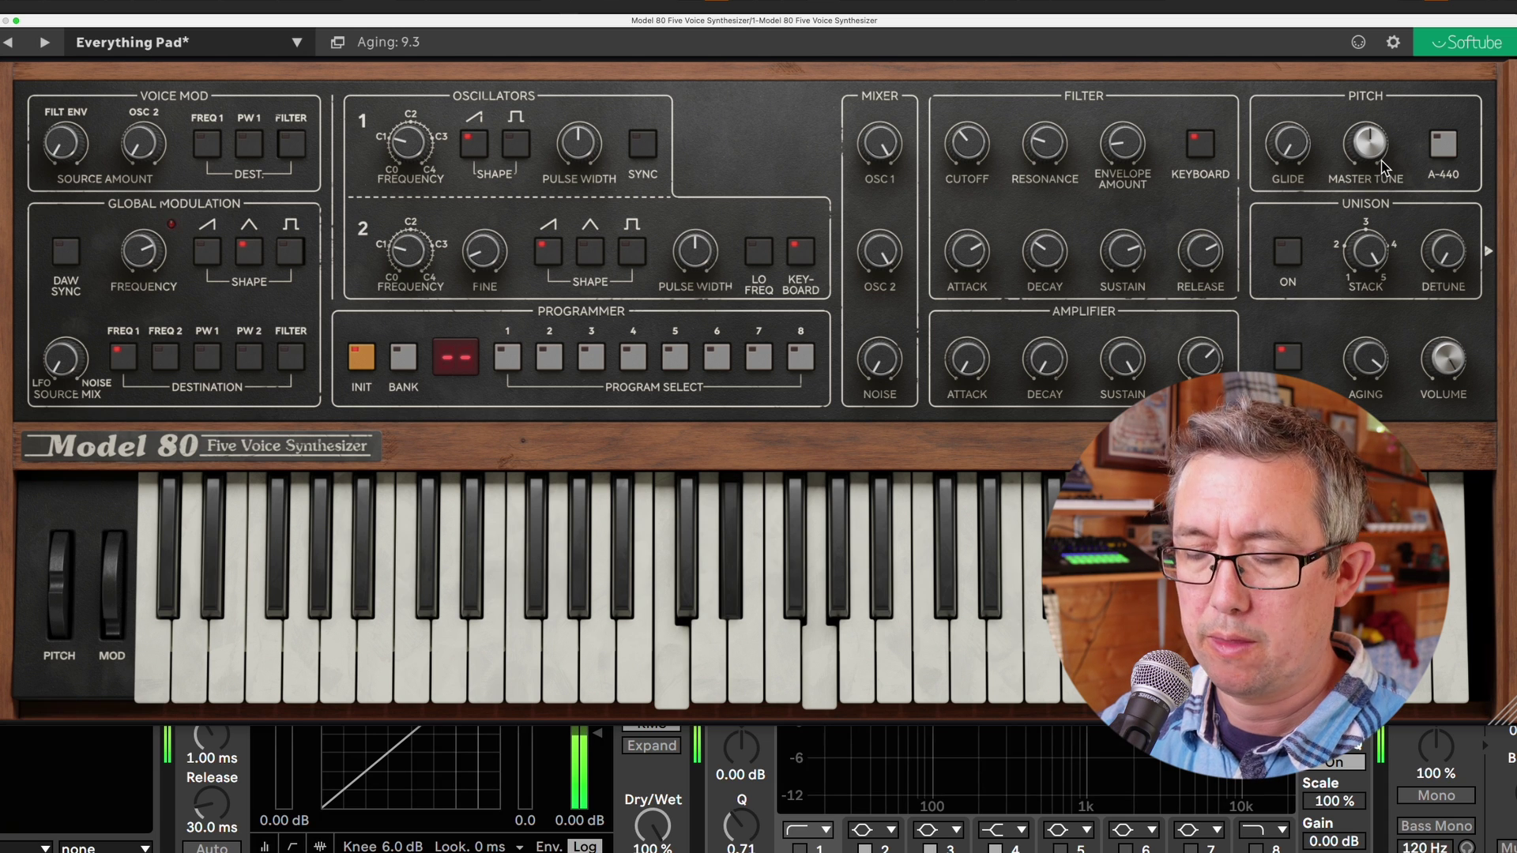
mouse_move(1057, 243)
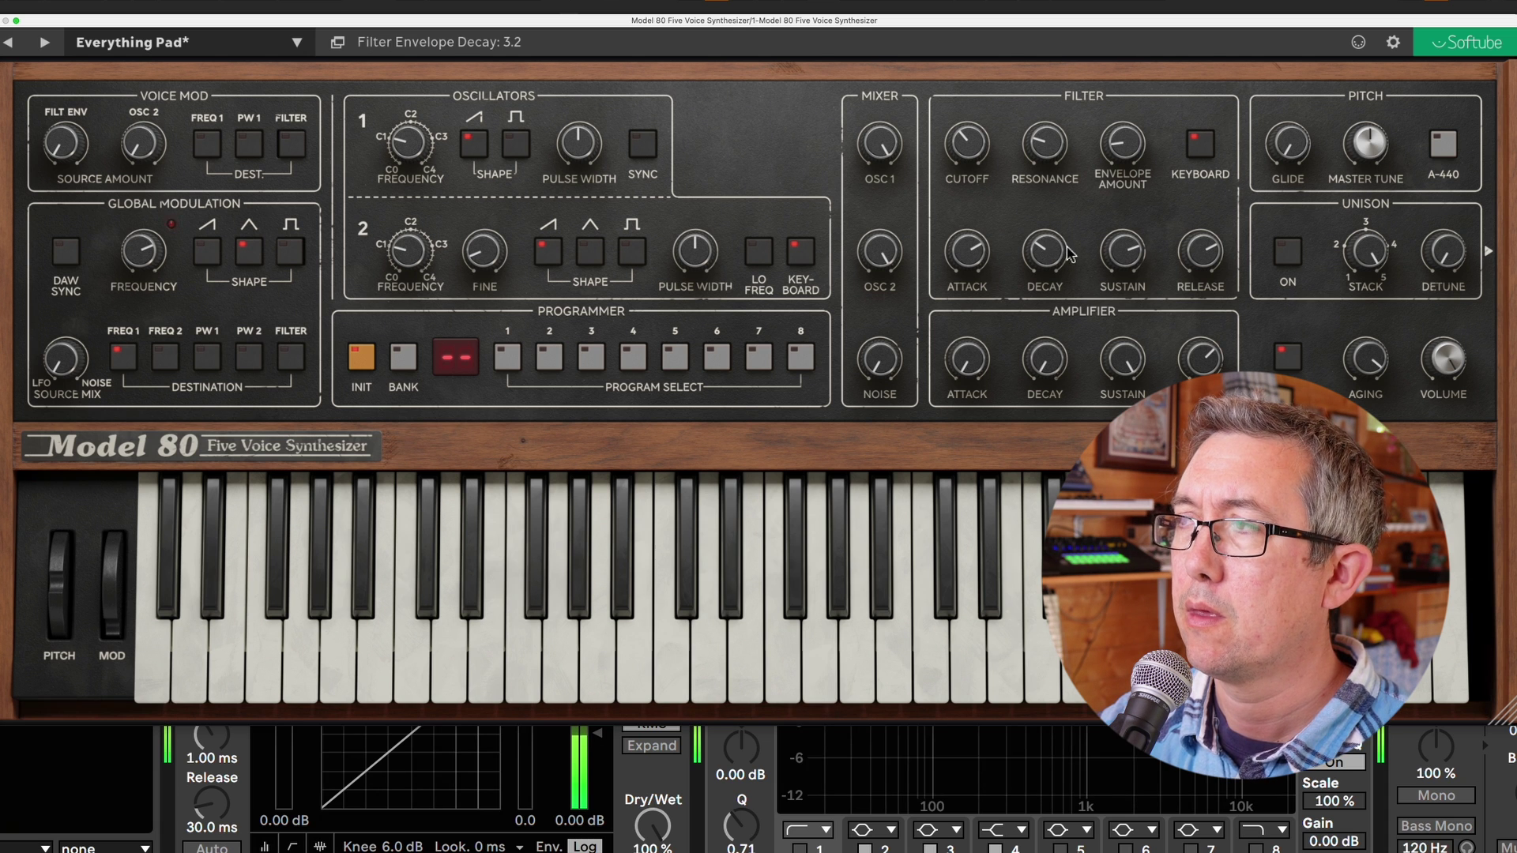
left_click(1488, 252)
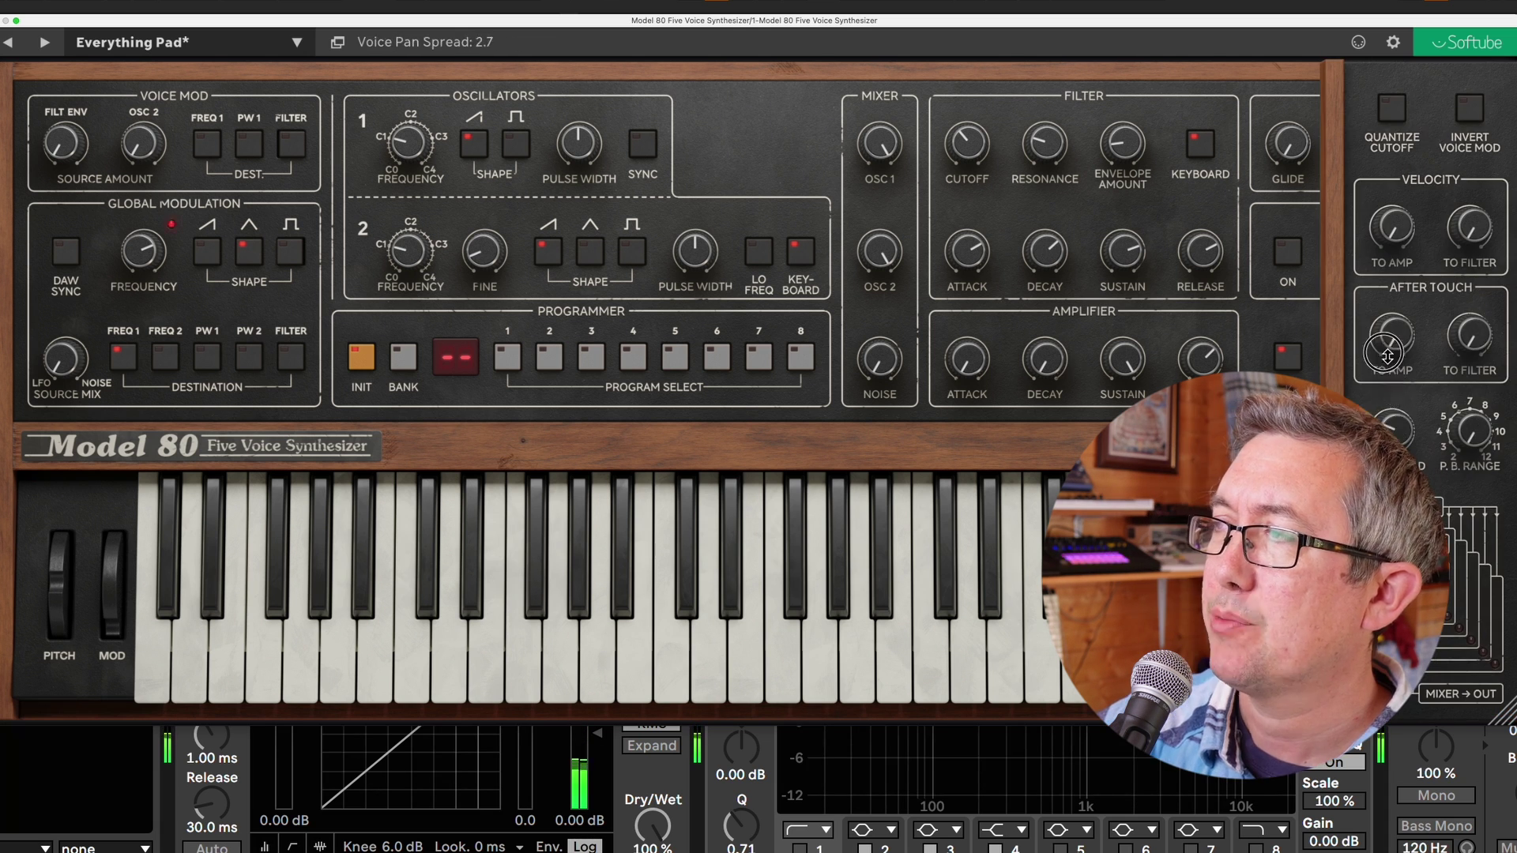
left_click_drag(1389, 233, 1390, 213)
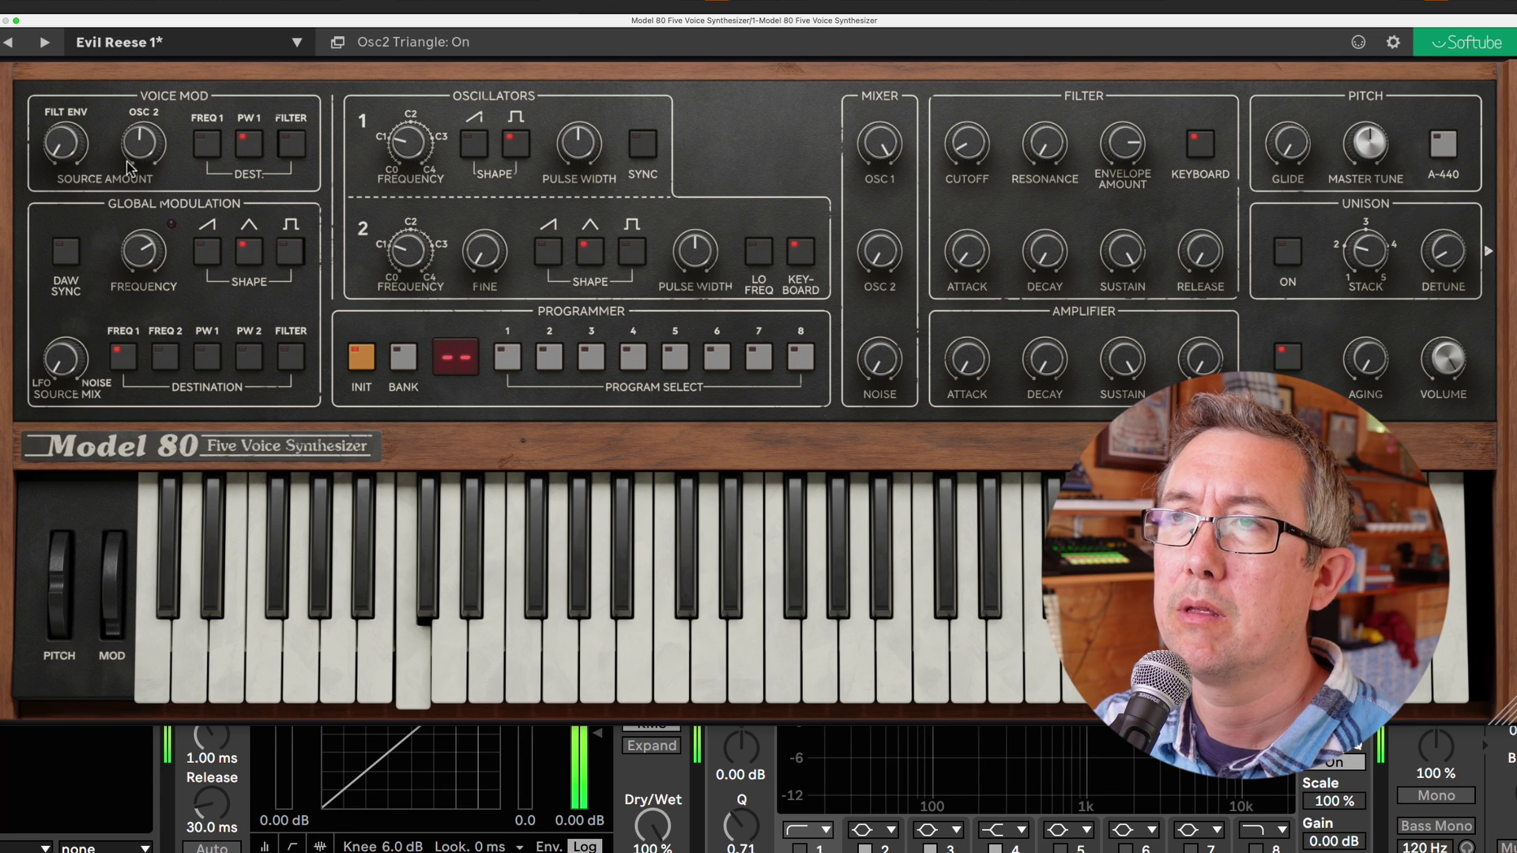
On Evil Reese 1, set the Voice Mod Osc 2 amount to 4.8, the LFO frequency to 4.7, and raise Oscillator 2's frequency.
left_click_drag(140, 145, 142, 146)
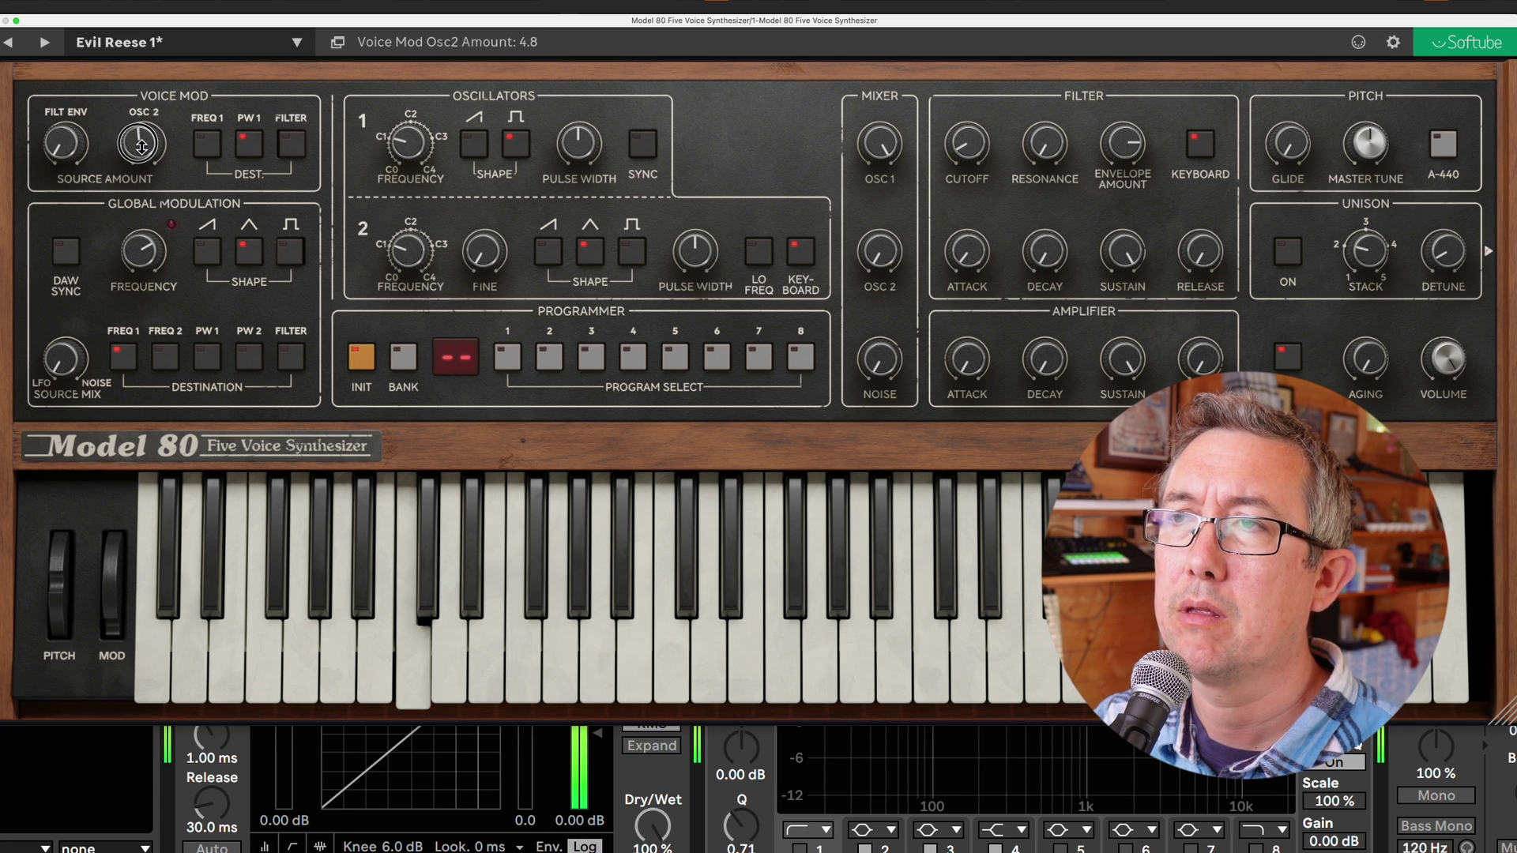
left_click_drag(145, 264, 130, 301)
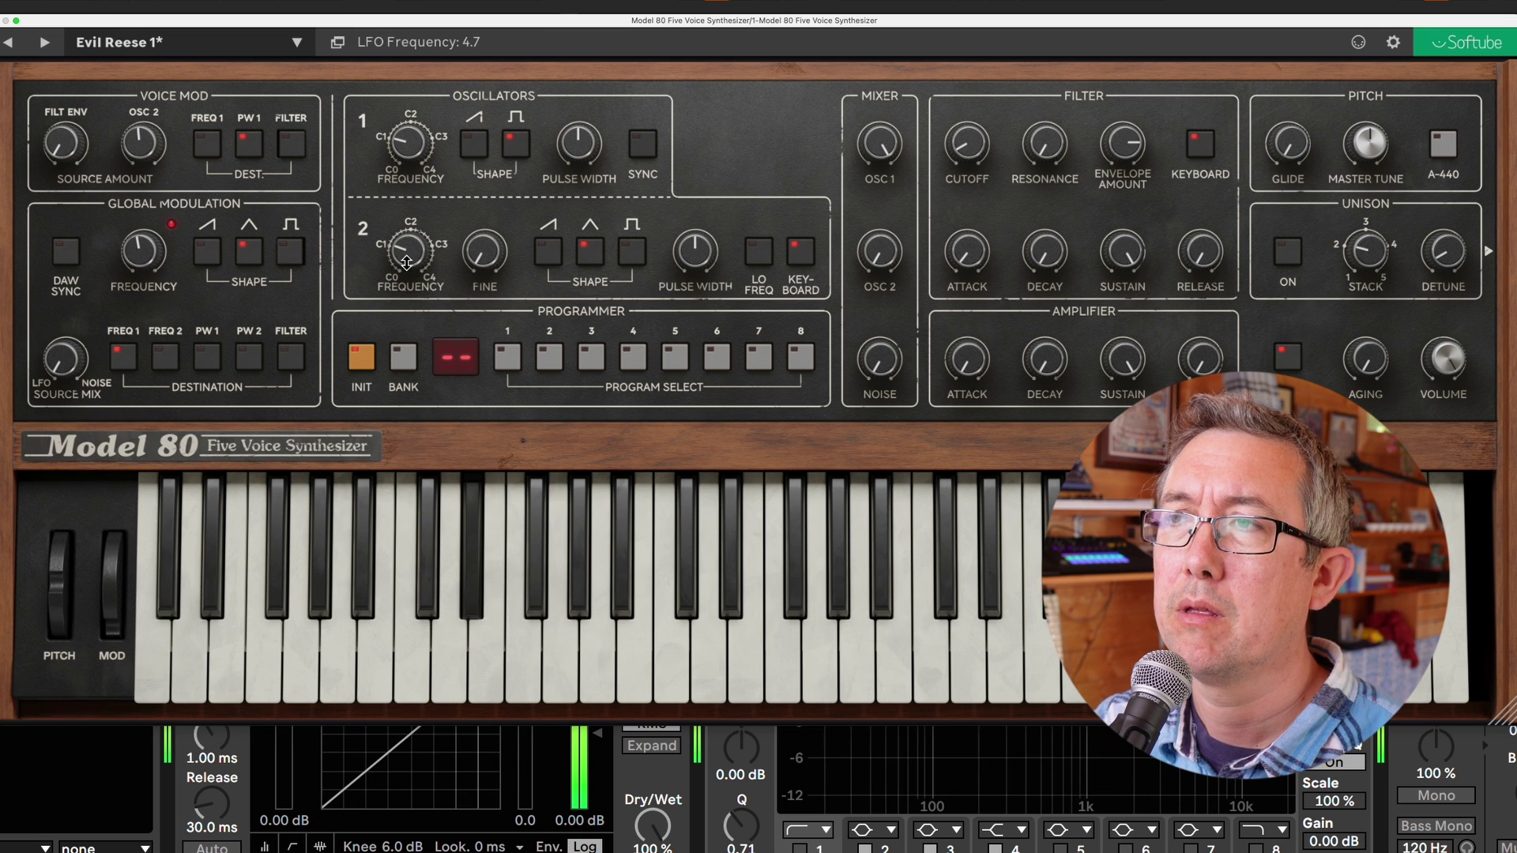
left_click_drag(406, 263, 338, 145)
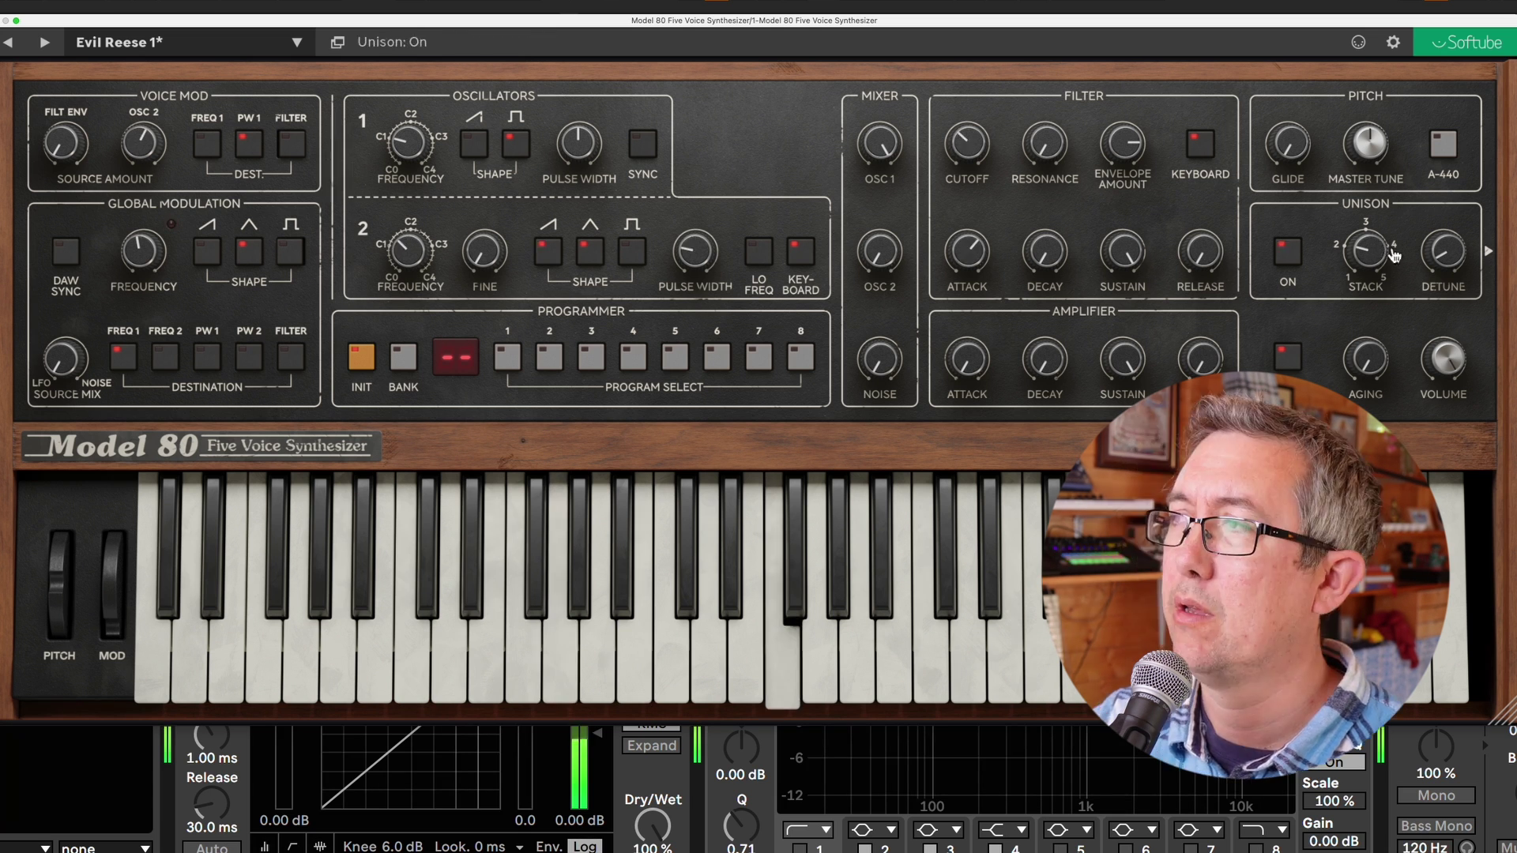
Set the unison stack to 5 voices and raise the unison detune to about 5.4.
left_click_drag(1372, 253, 1388, 133)
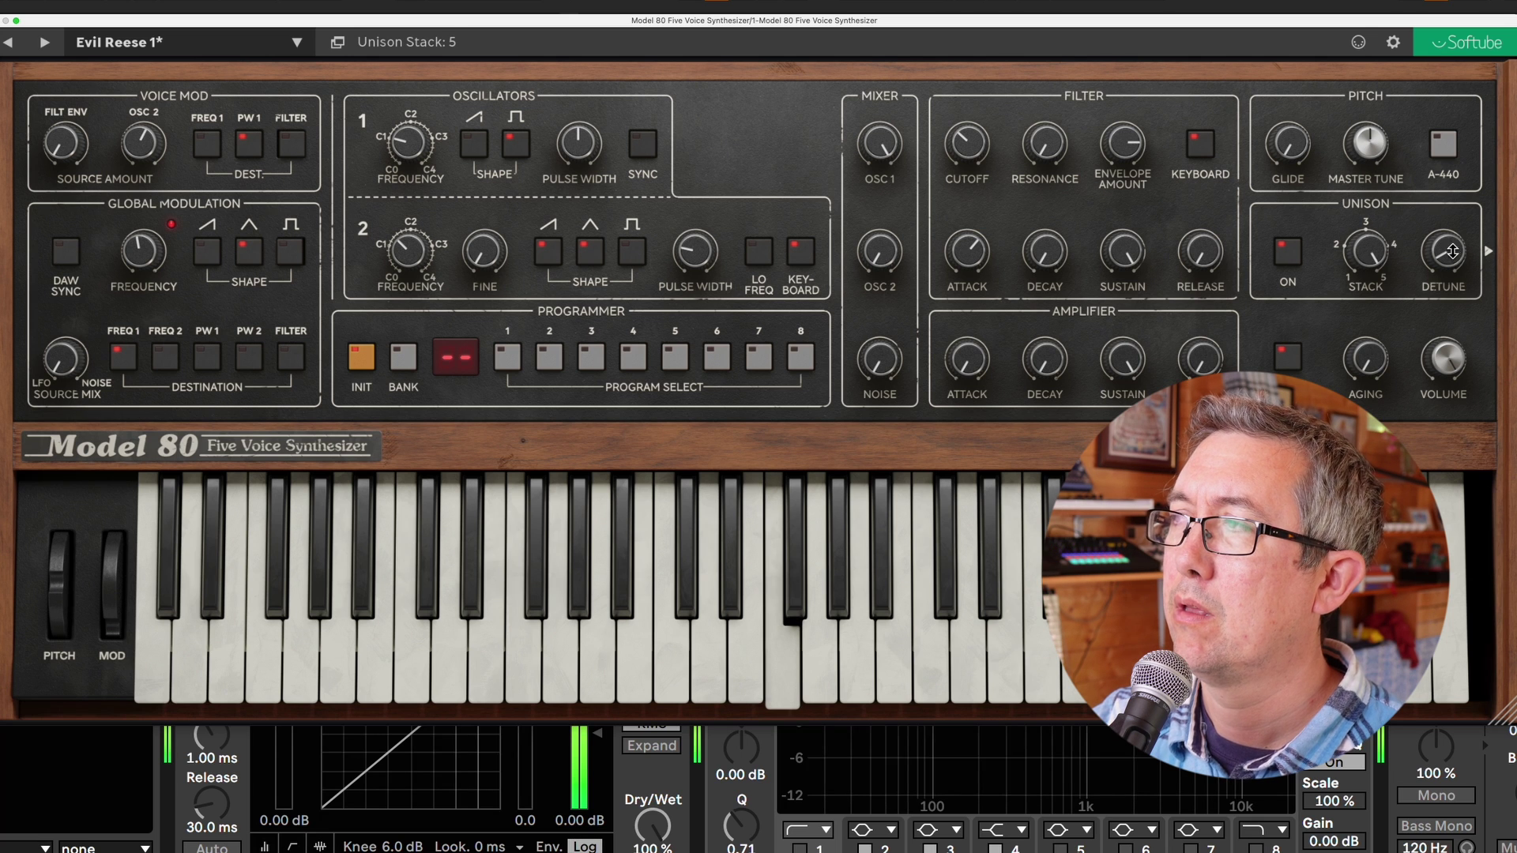
left_click_drag(1452, 252, 1484, 117)
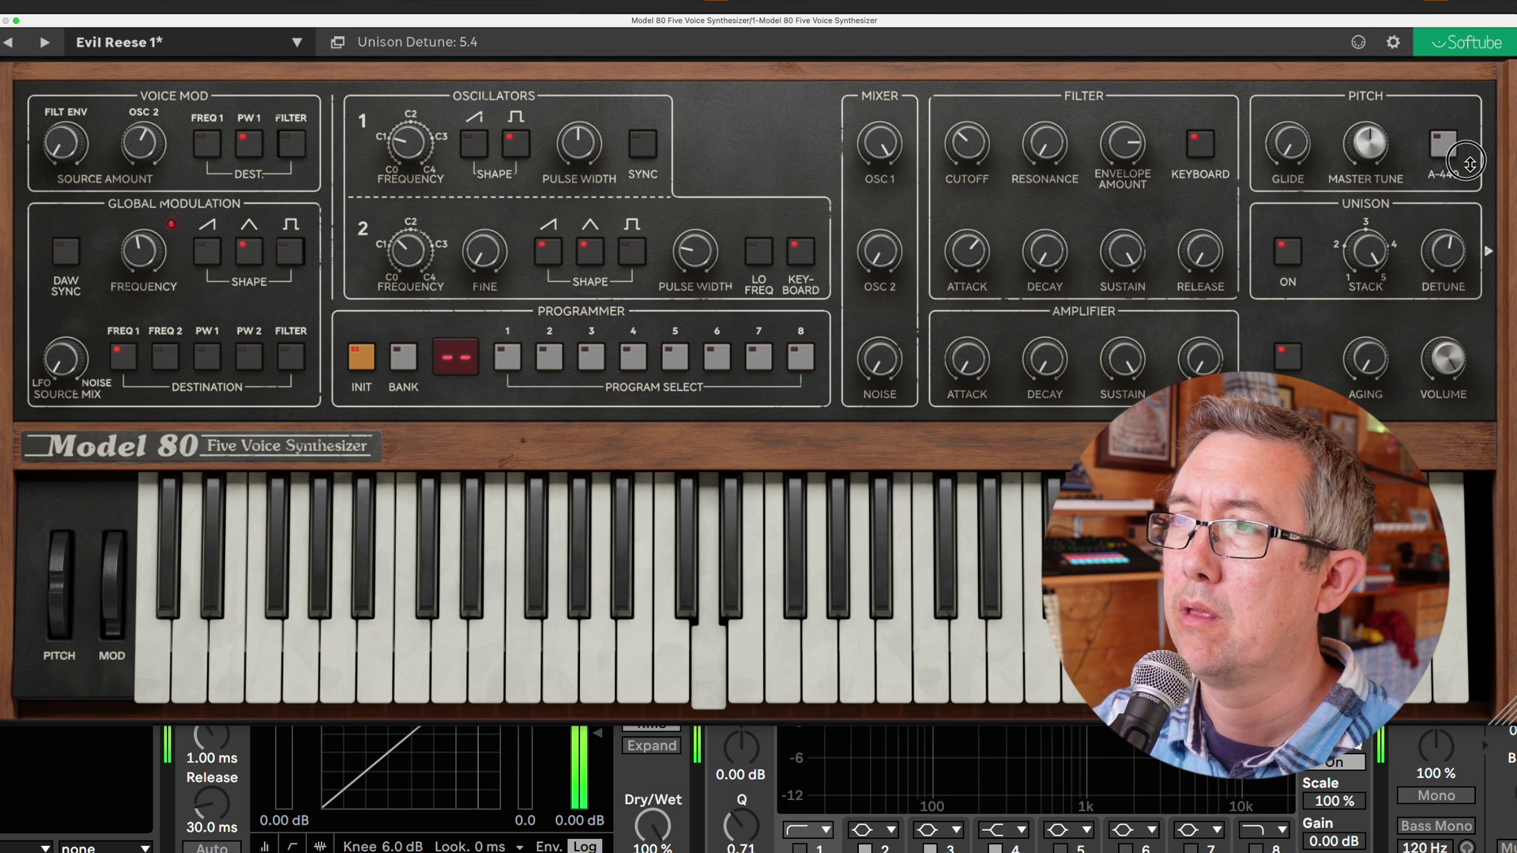
Lower the filter cutoff and raise the filter resonance on the Evil Reese 1 patch.
left_click_drag(984, 139, 973, 180)
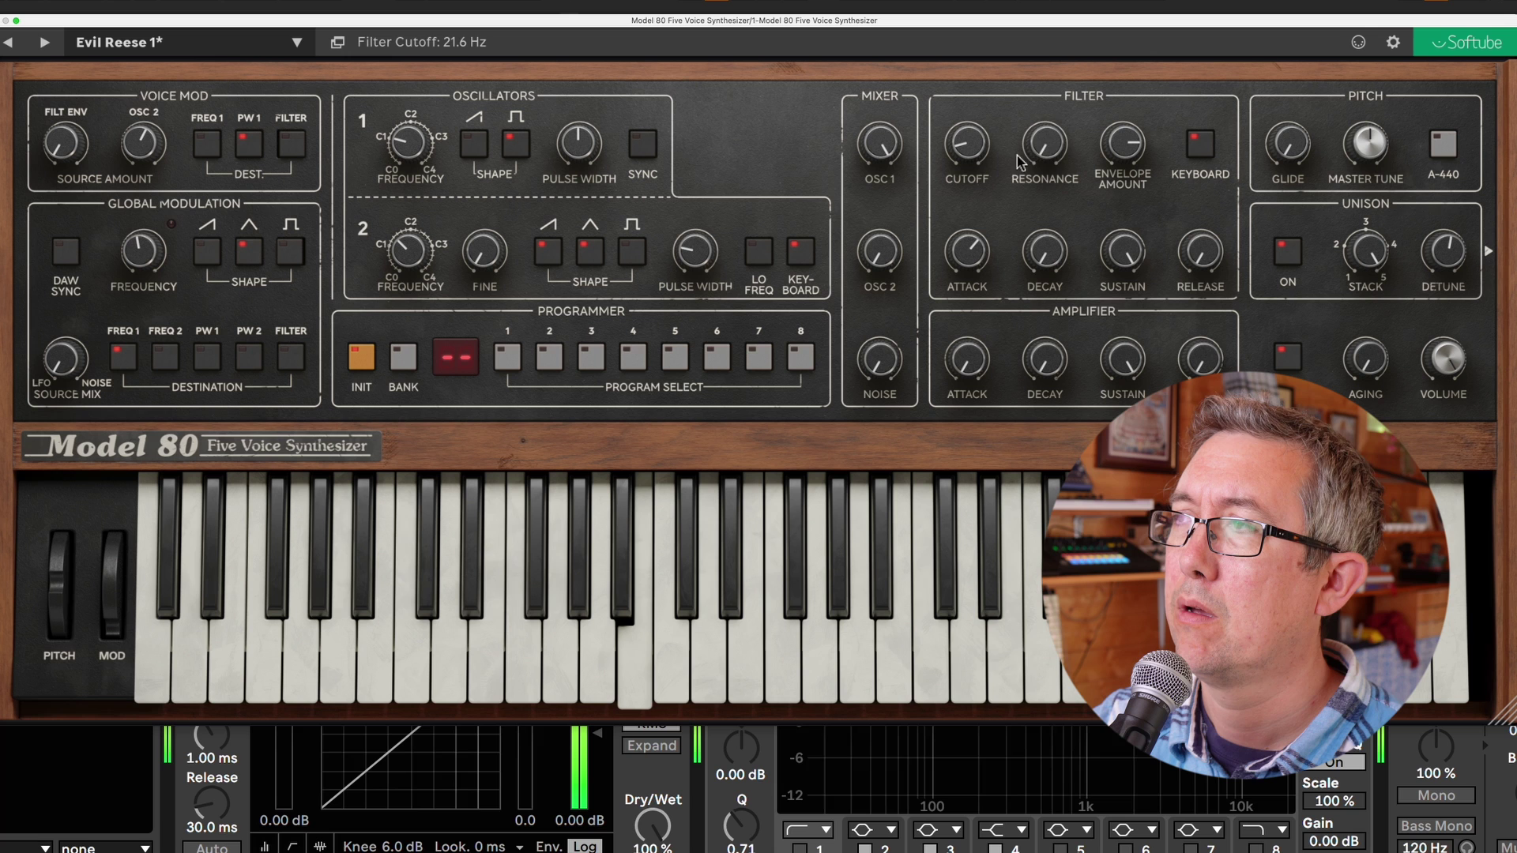
left_click_drag(1046, 142, 1076, 31)
left_click_drag(980, 141, 971, 157)
Switch to Ableton Live and open the Repro-5 plug-in window on track 1.
scroll(972, 157, "down", 3)
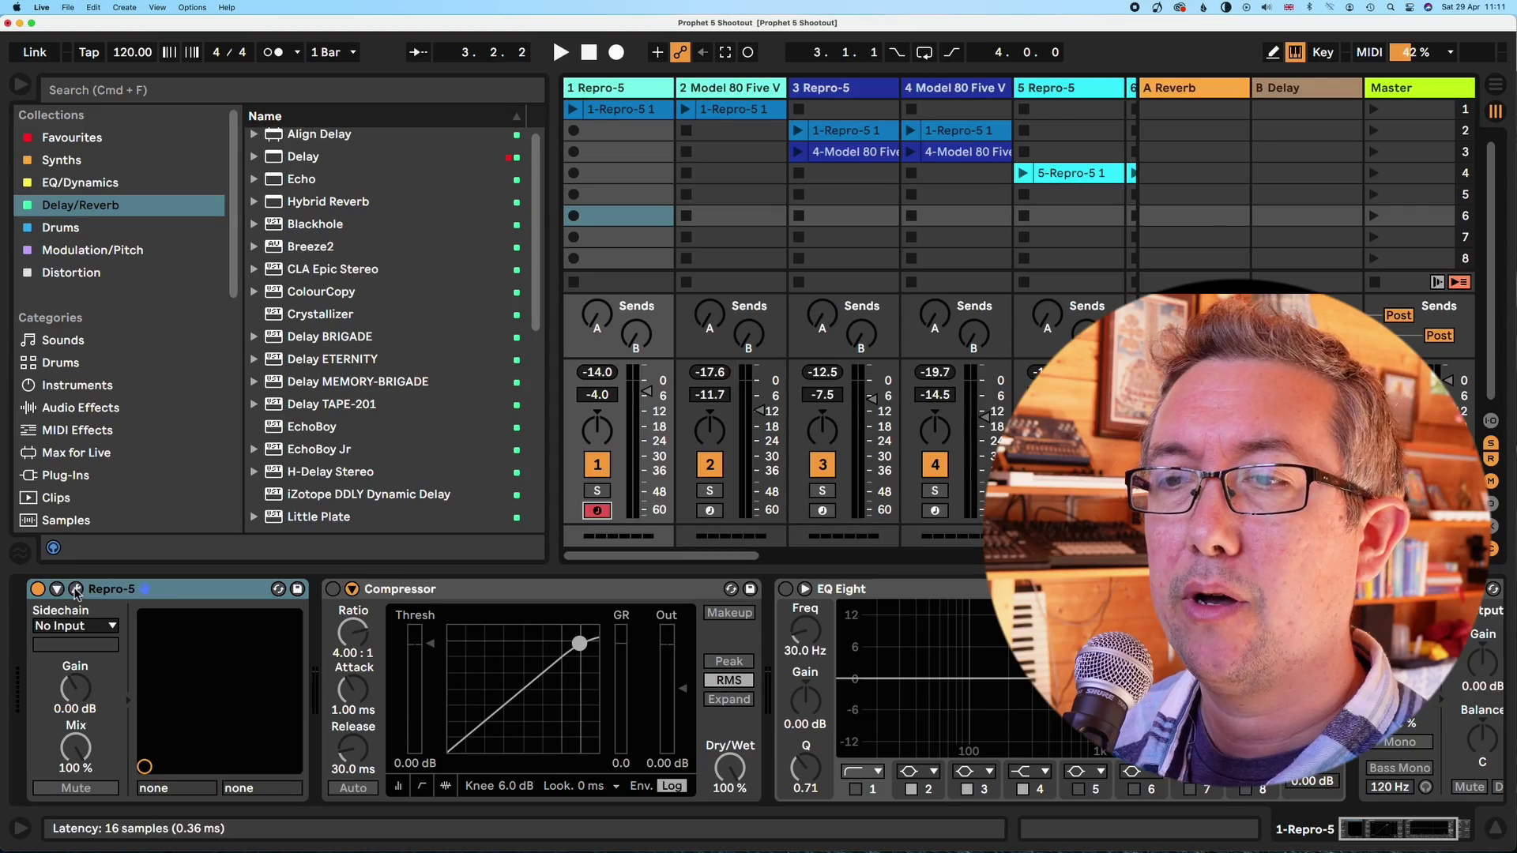
left_click(76, 589)
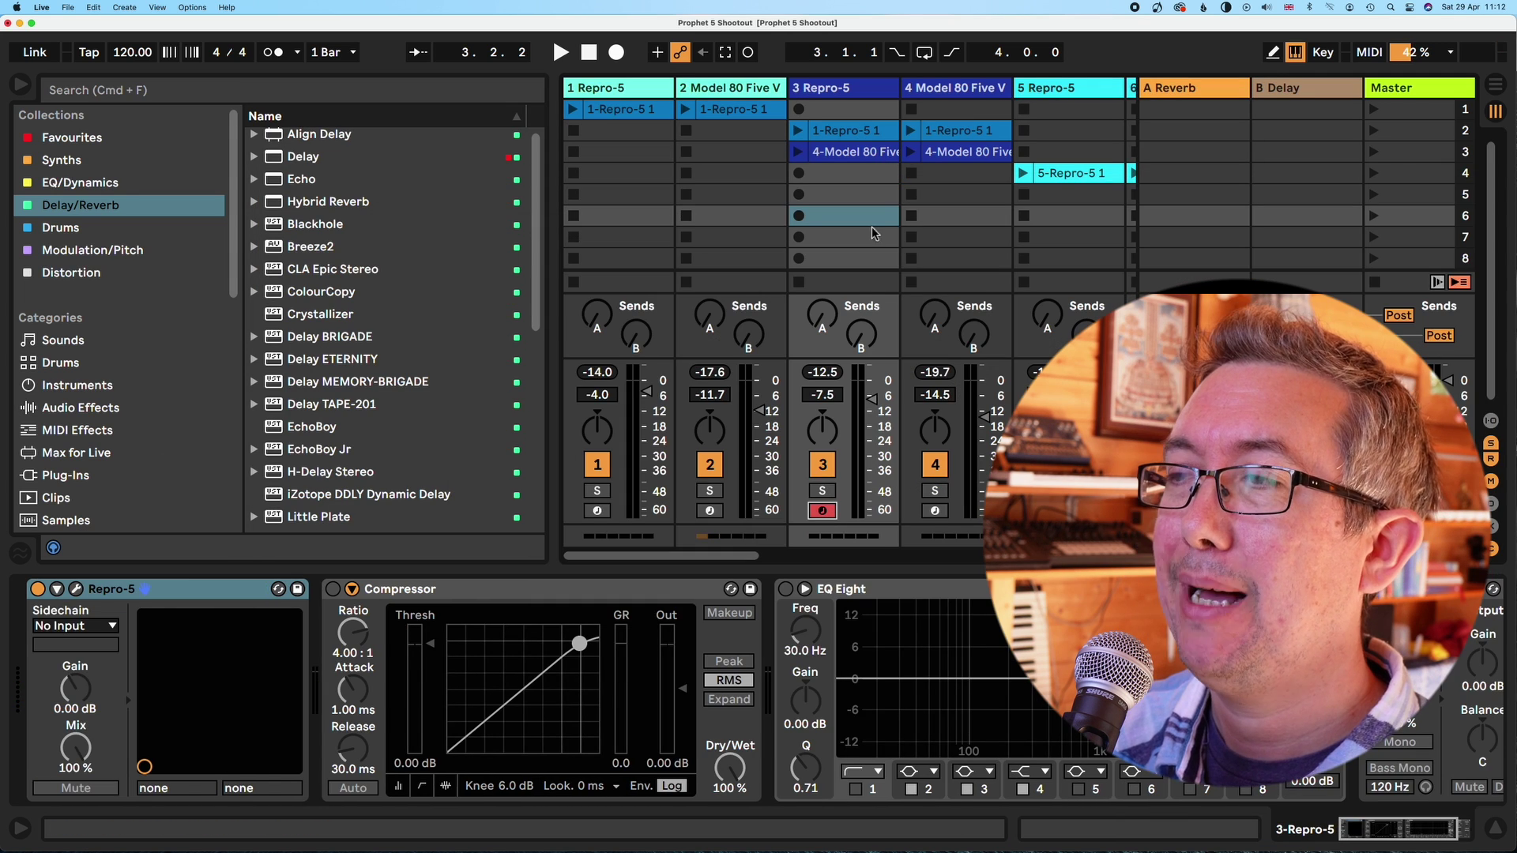
Record-arm tracks 4, 5, 6 and 7 one after another to audition their Model 80 and Repro-5 patches.
left_click(935, 511)
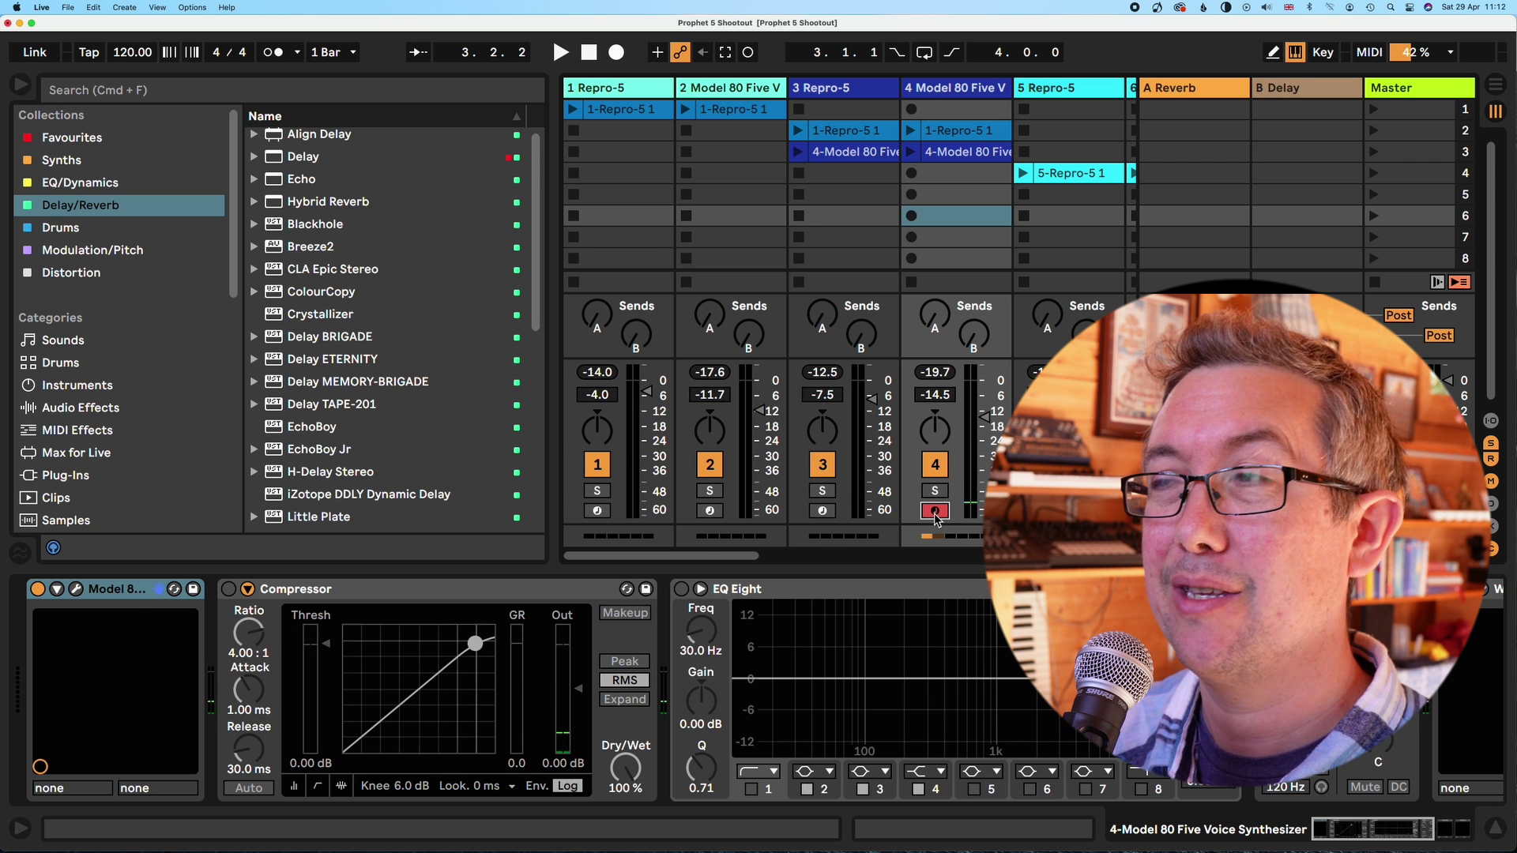
scroll(837, 474, "right", 3)
left_click(738, 512)
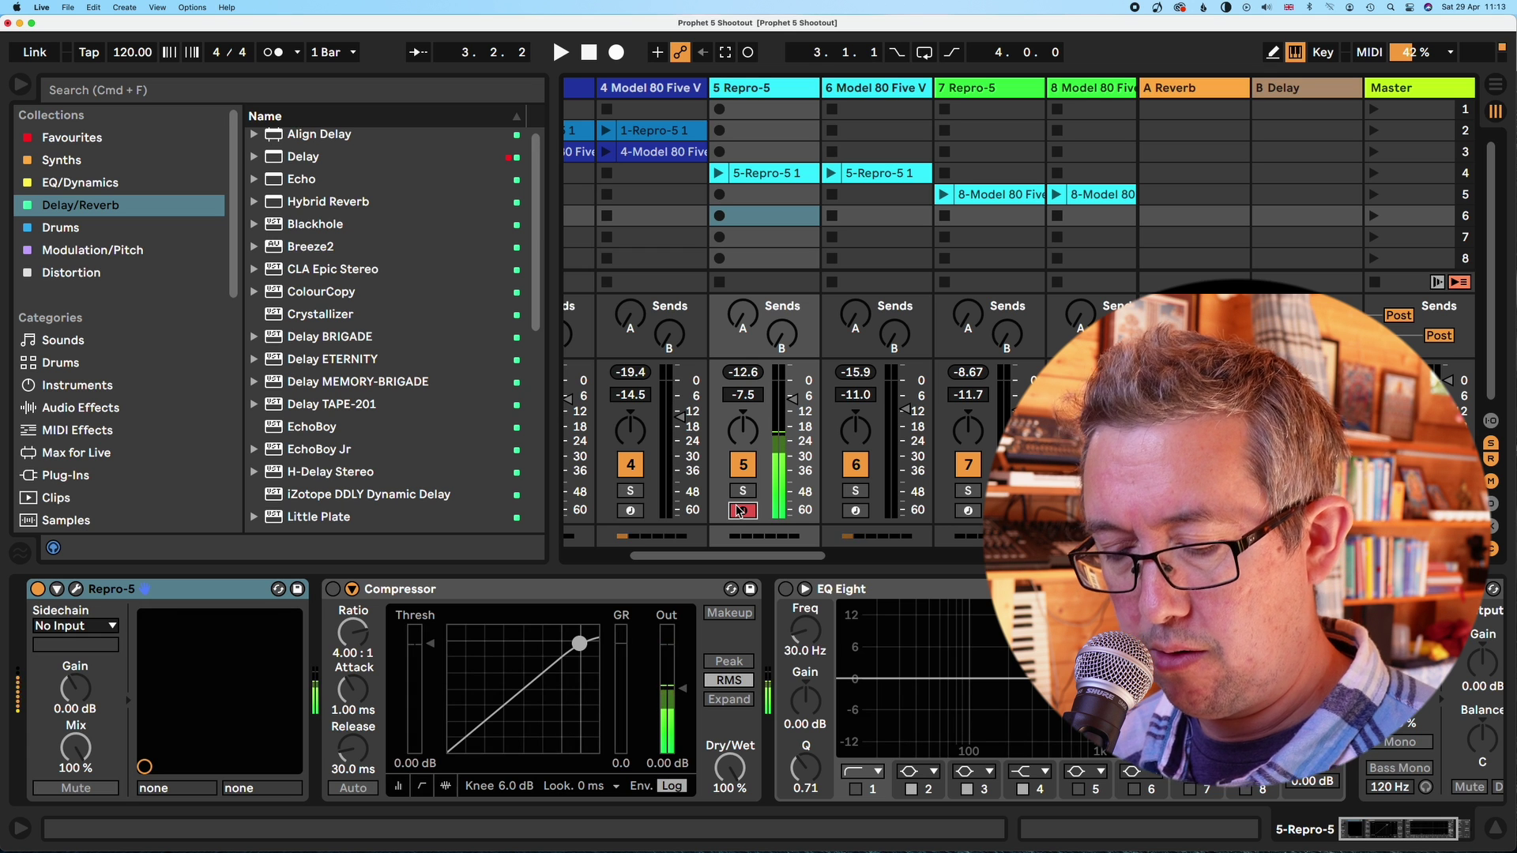
left_click(855, 510)
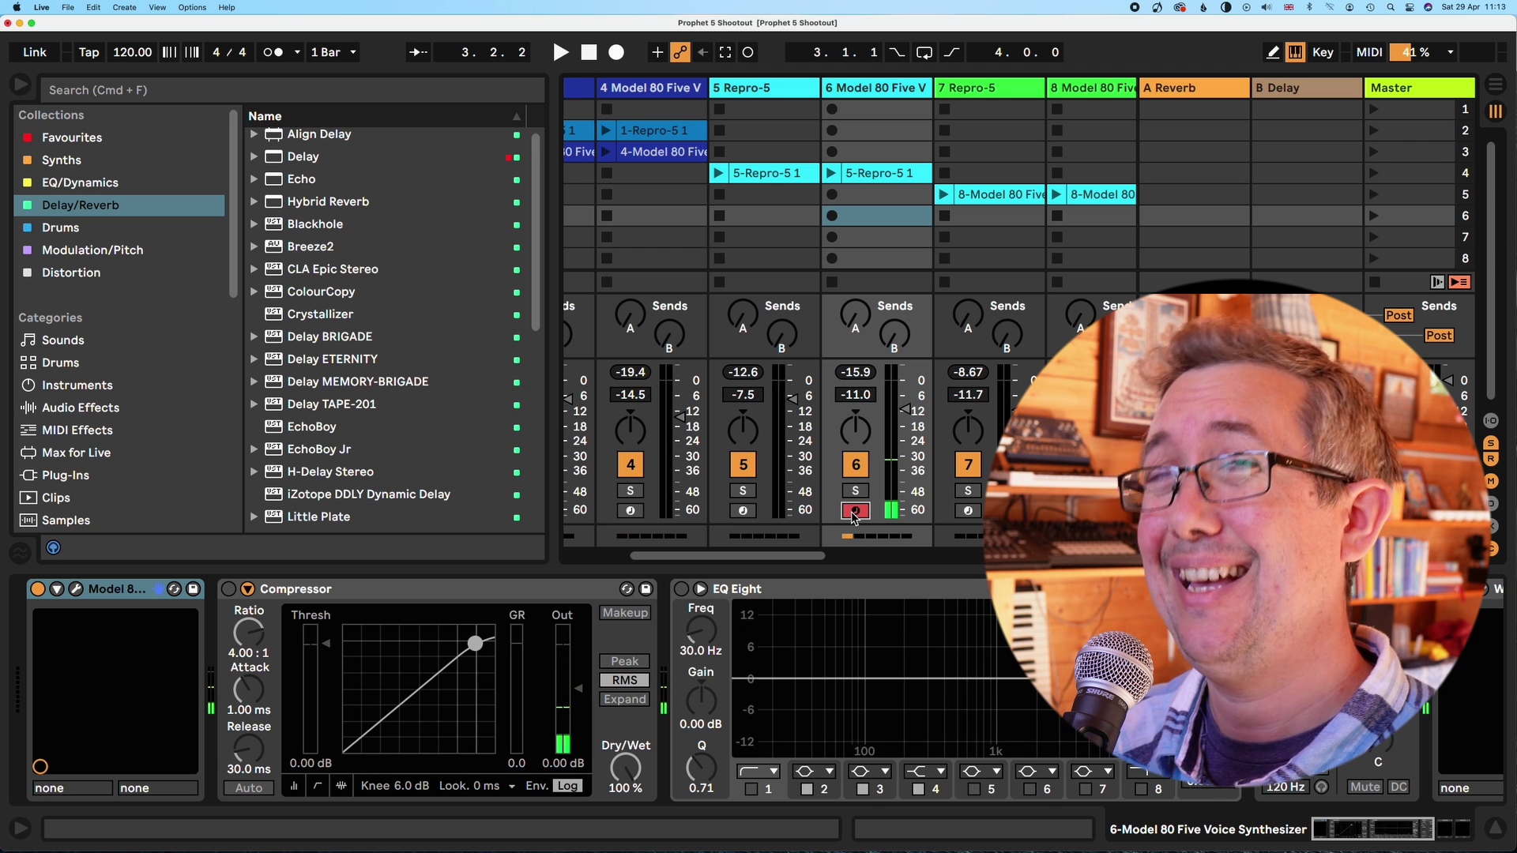
left_click(969, 512)
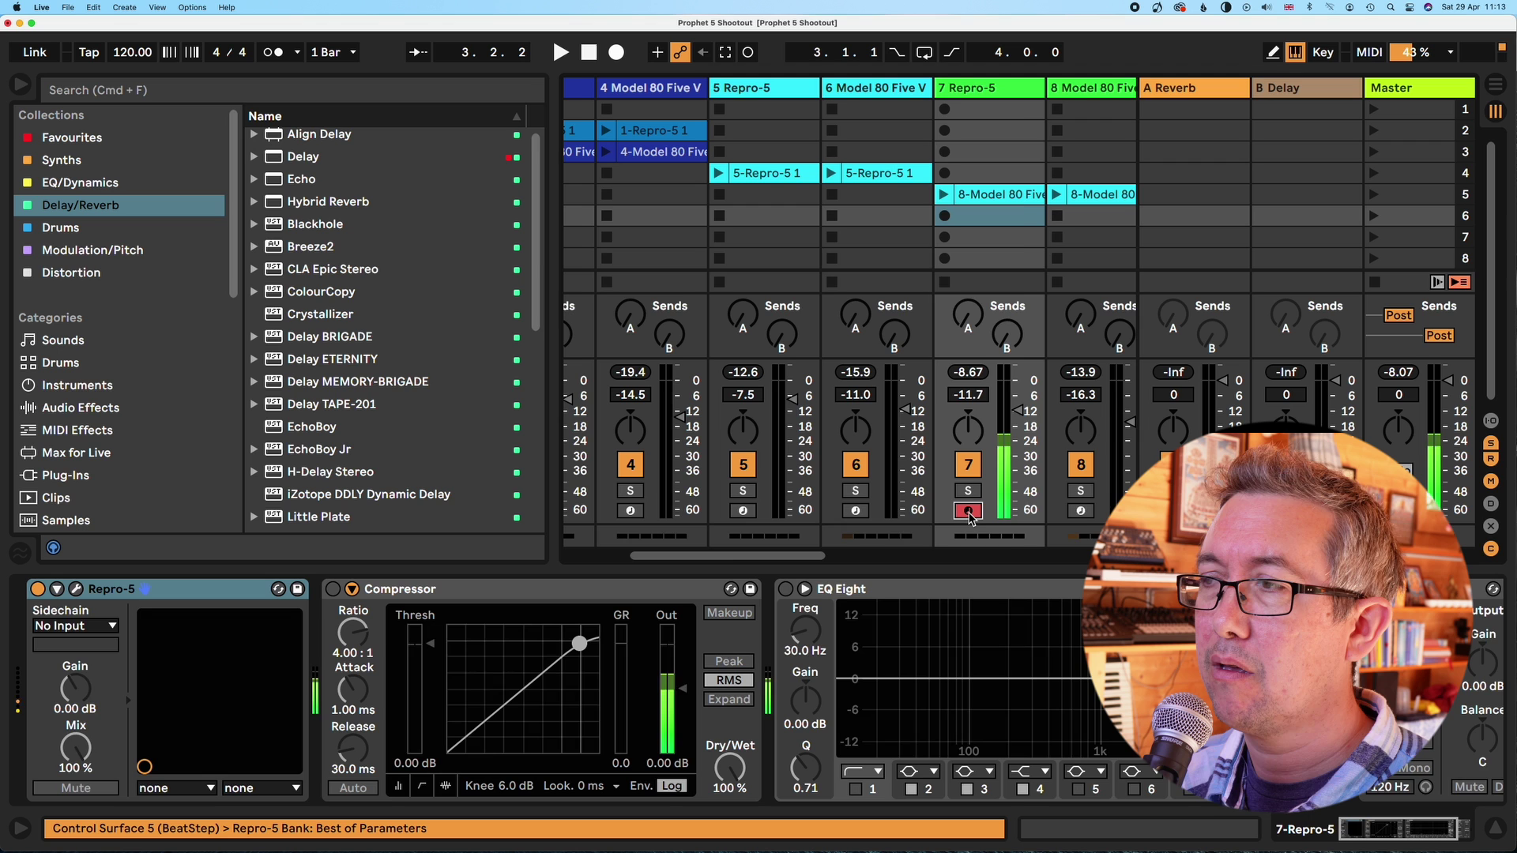
Record-arm tracks 8, 7 and 8 again in turn to compare their Model 80 and Repro-5 patches.
left_click(1080, 511)
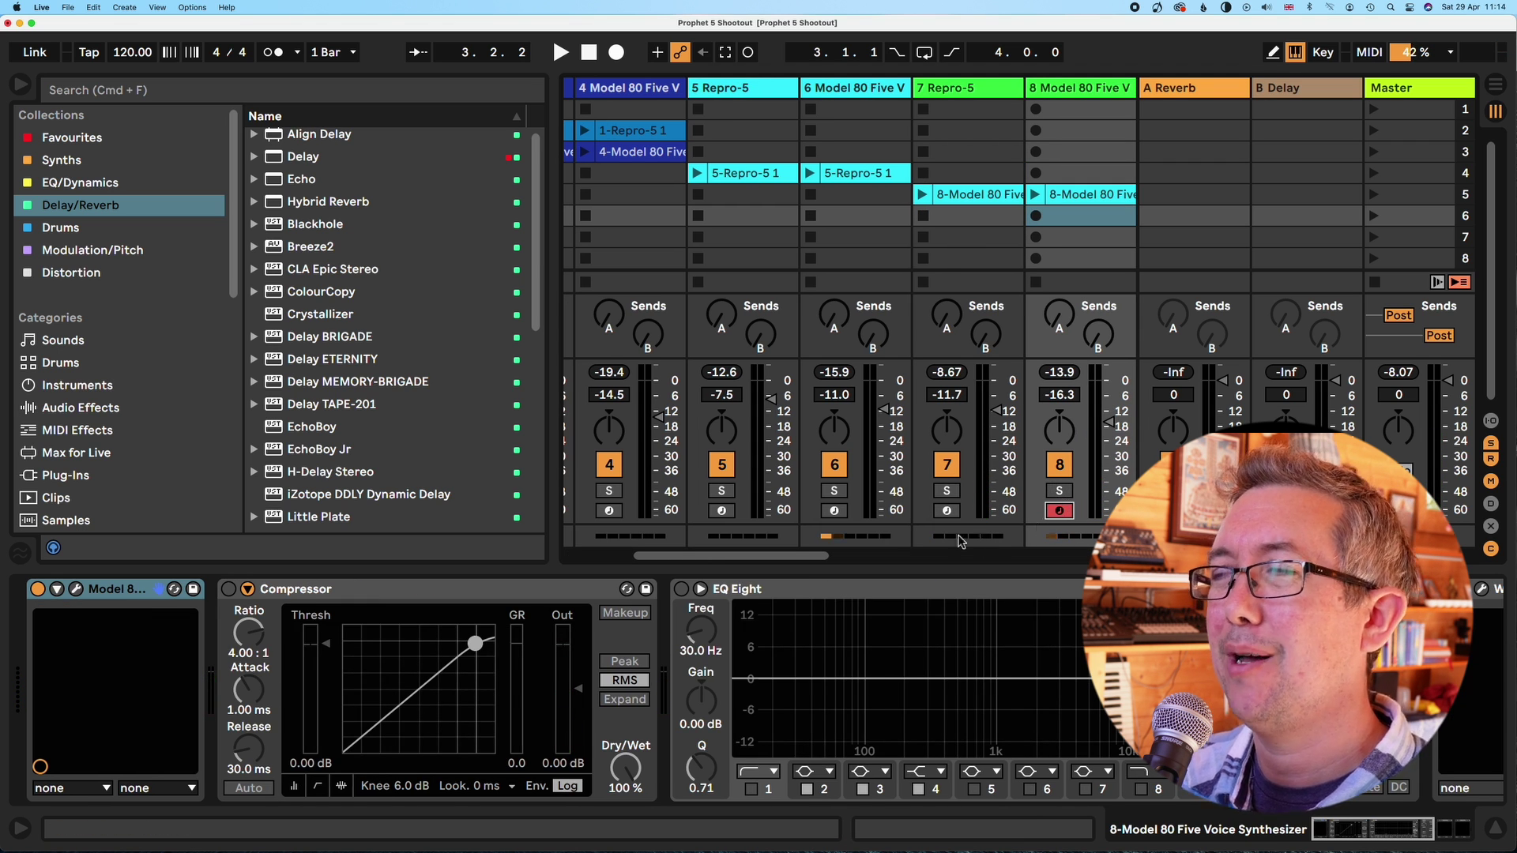
left_click(947, 512)
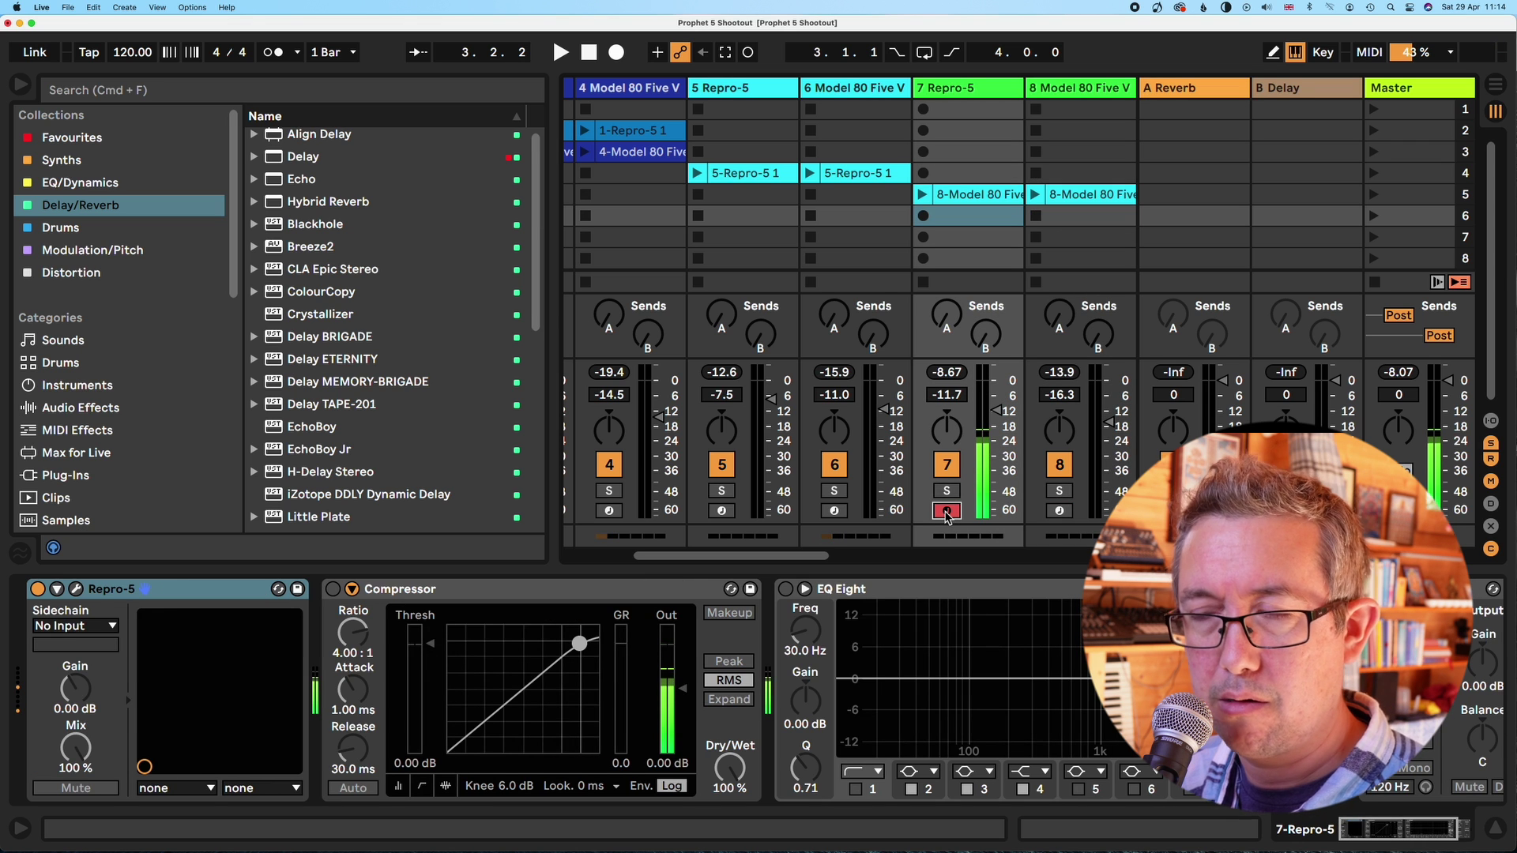
left_click(1059, 511)
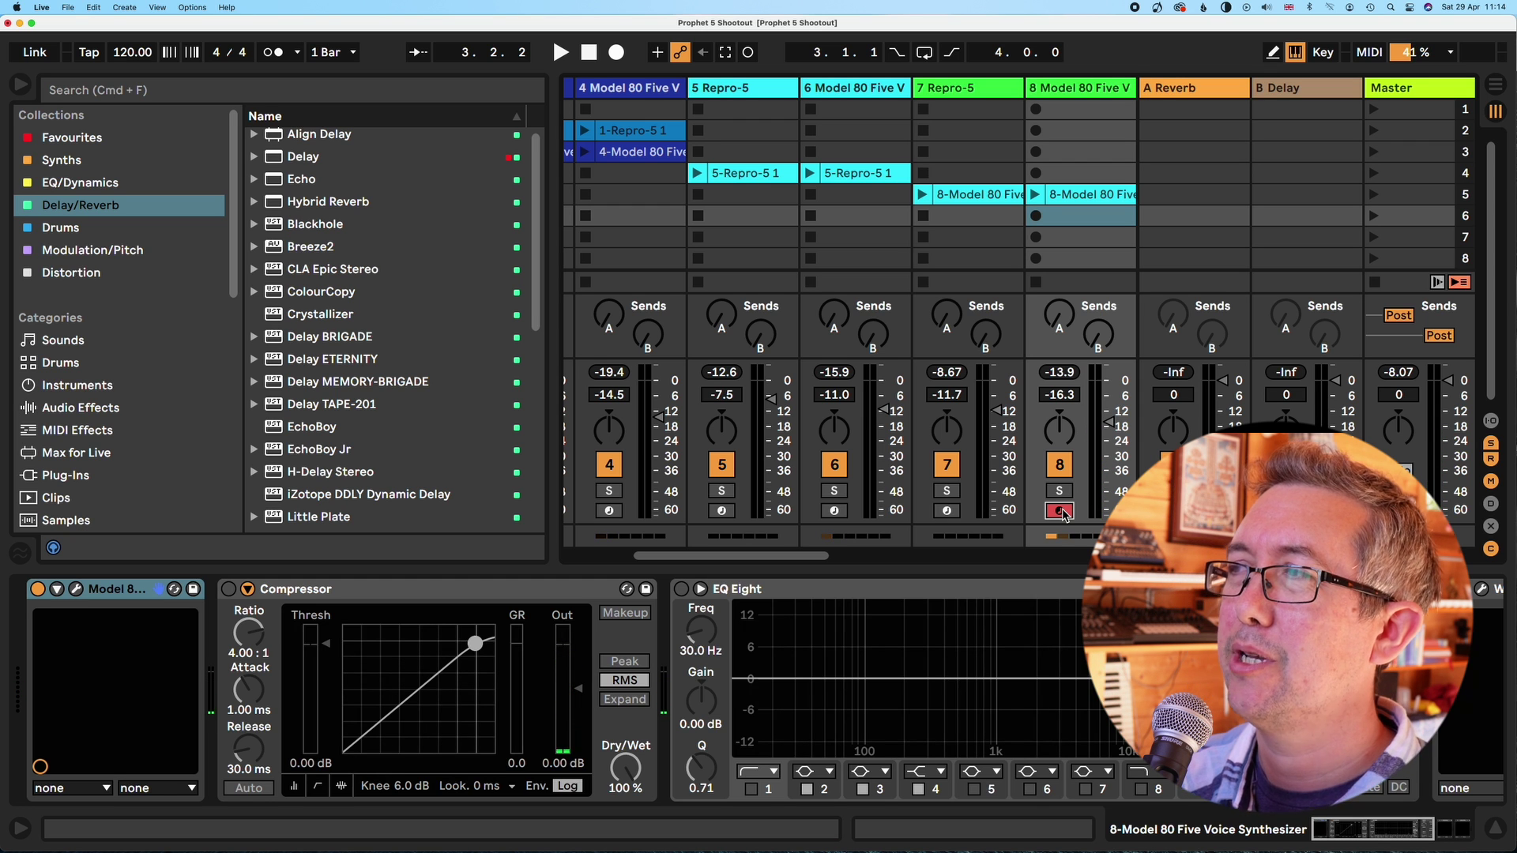
Arm track 9, play the session and solo tracks 9 and 10 alternately to compare the Repro-5 and Model 80 sequences.
scroll(1077, 246, "right", 3)
left_click(860, 511)
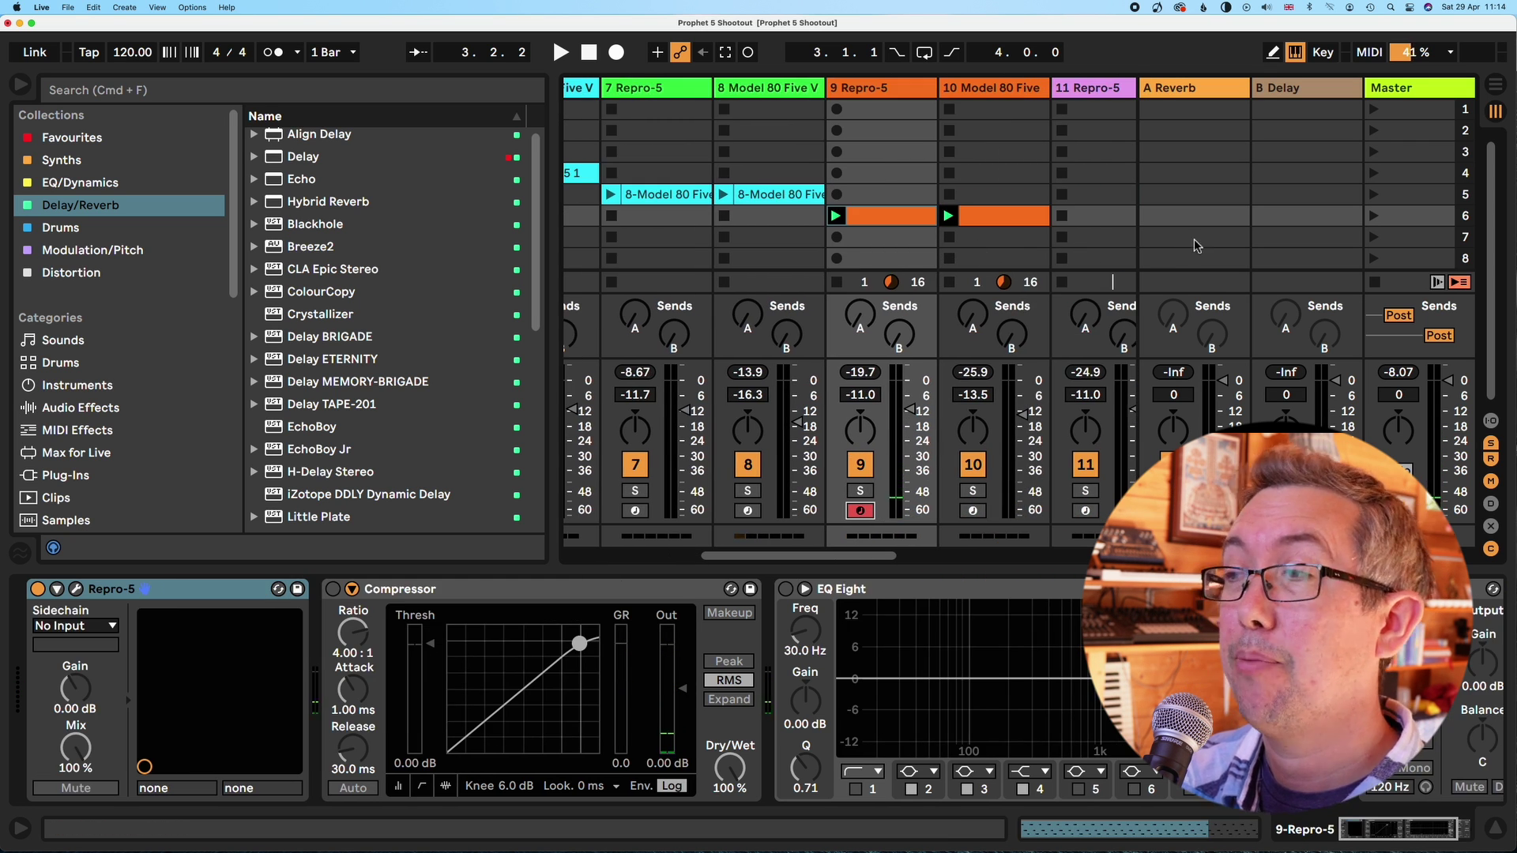
left_click(860, 491)
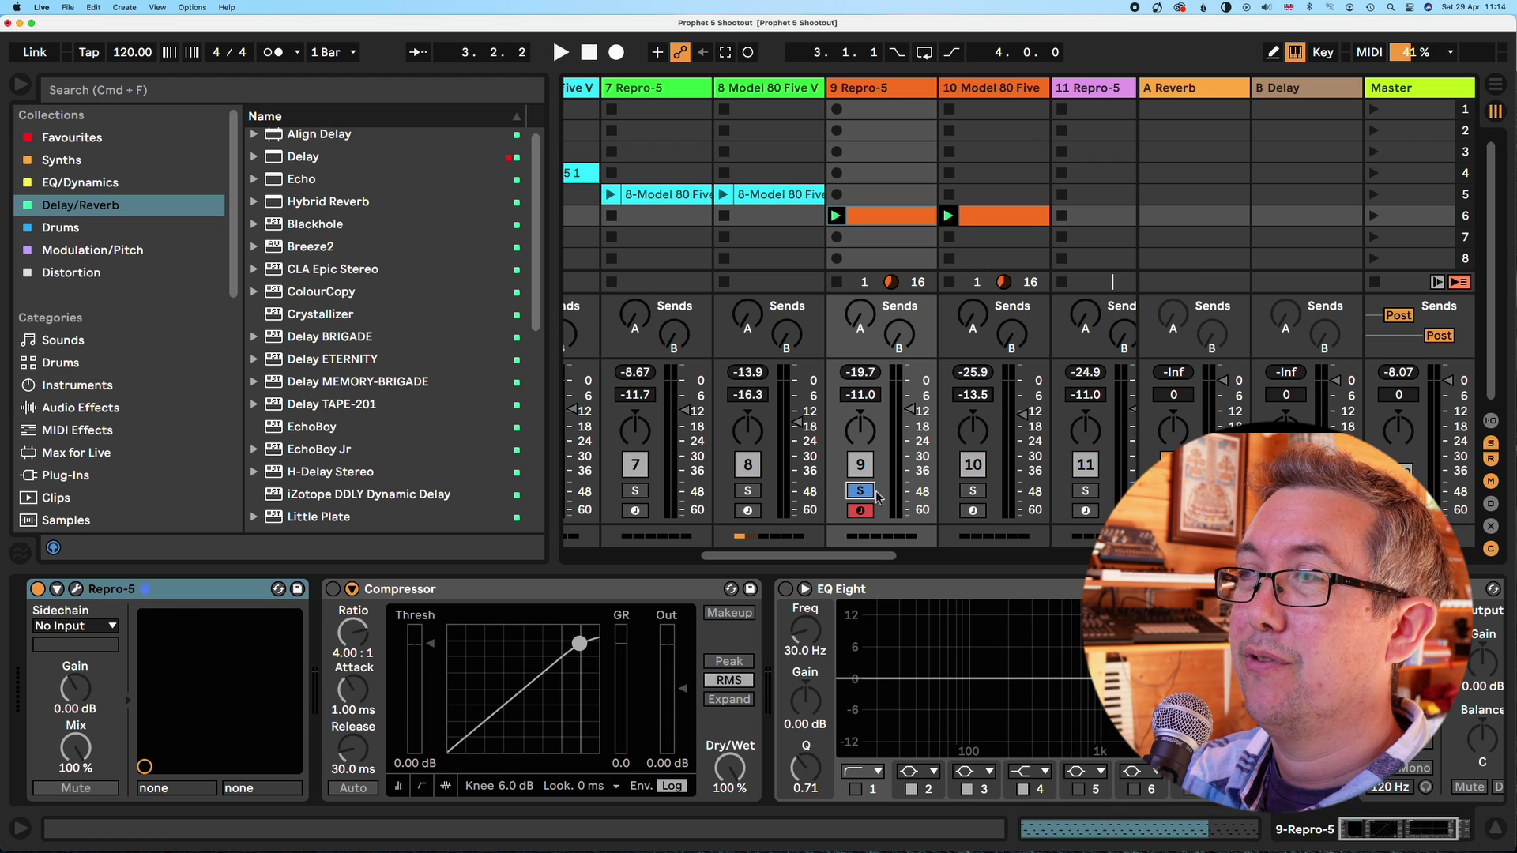
key("space")
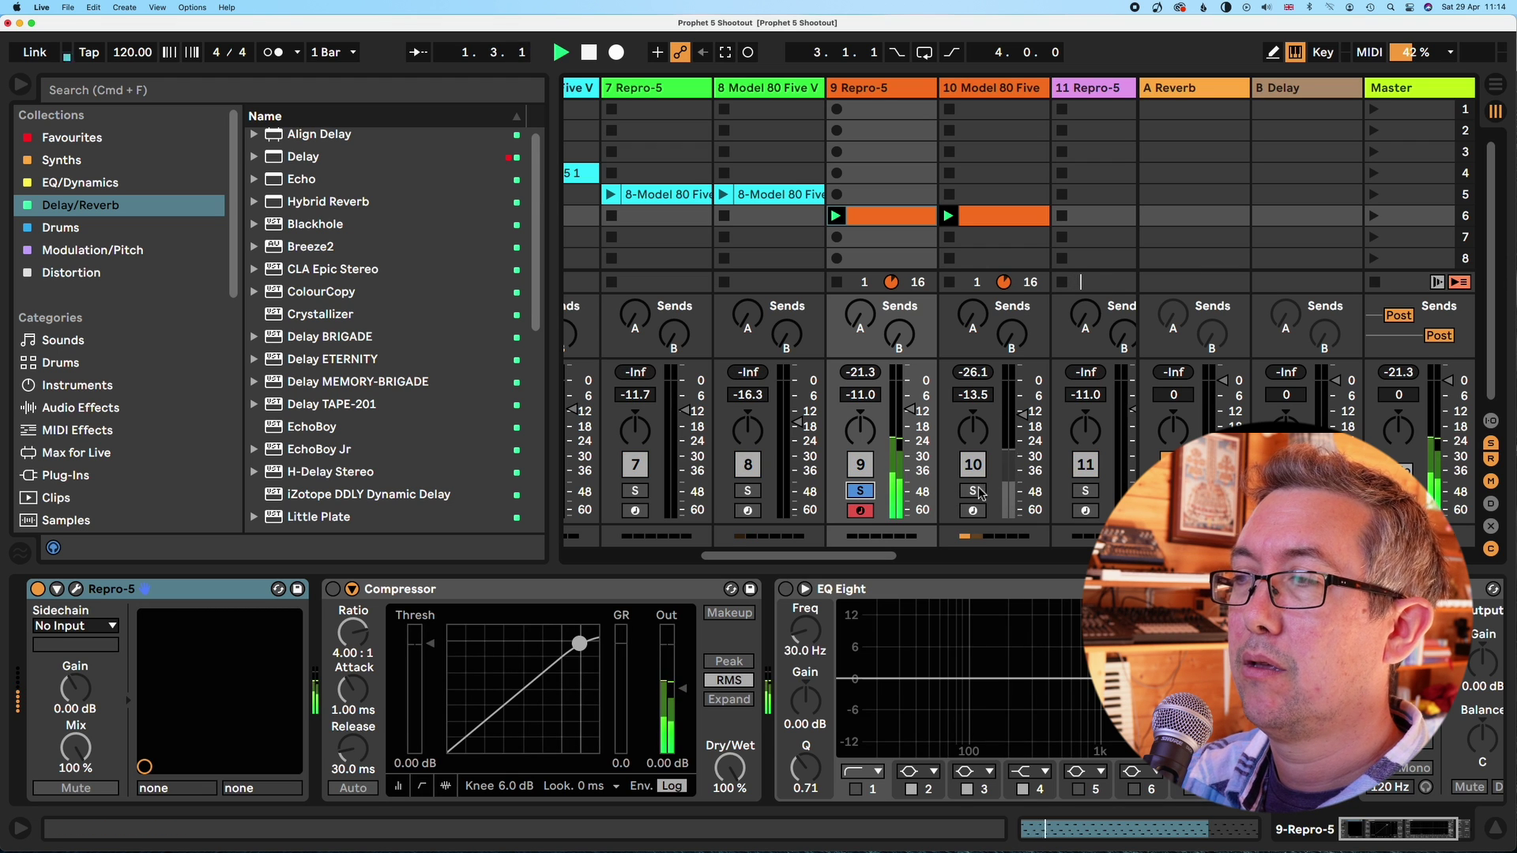
key("space")
key("space")
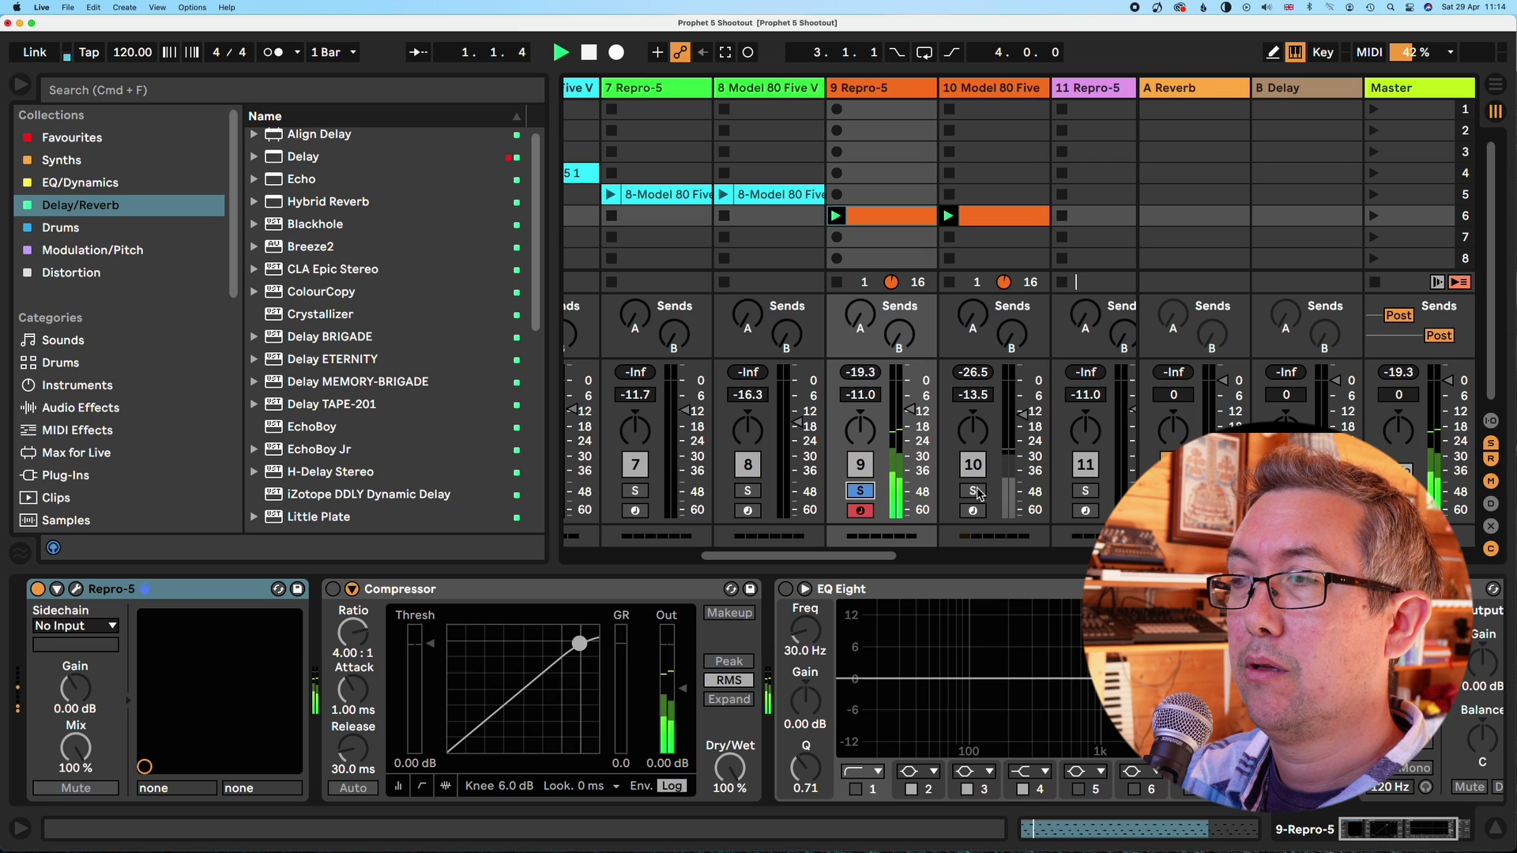
left_click(974, 491)
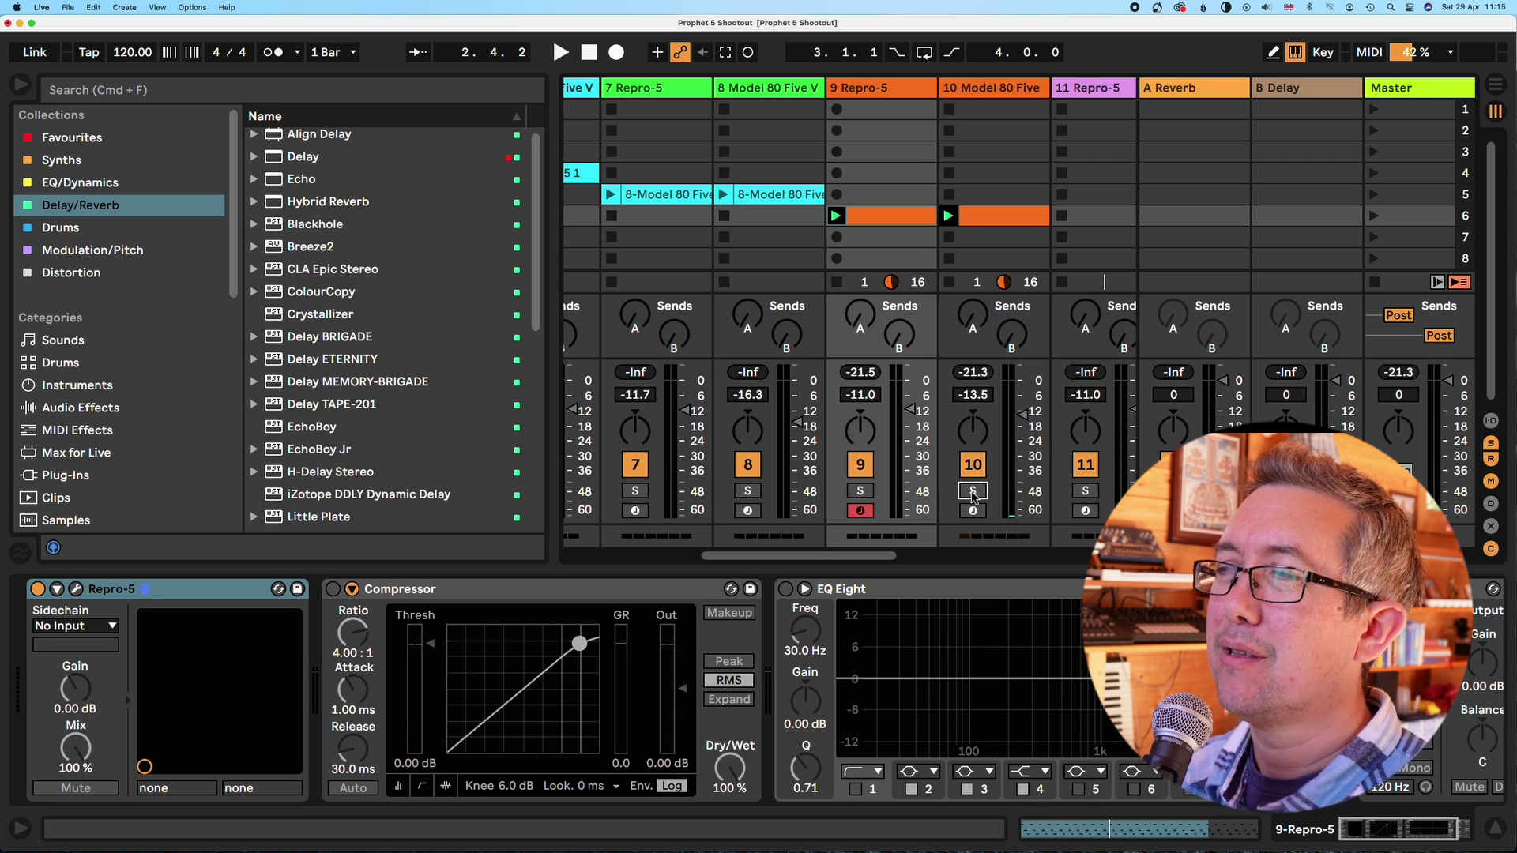
left_click(861, 491)
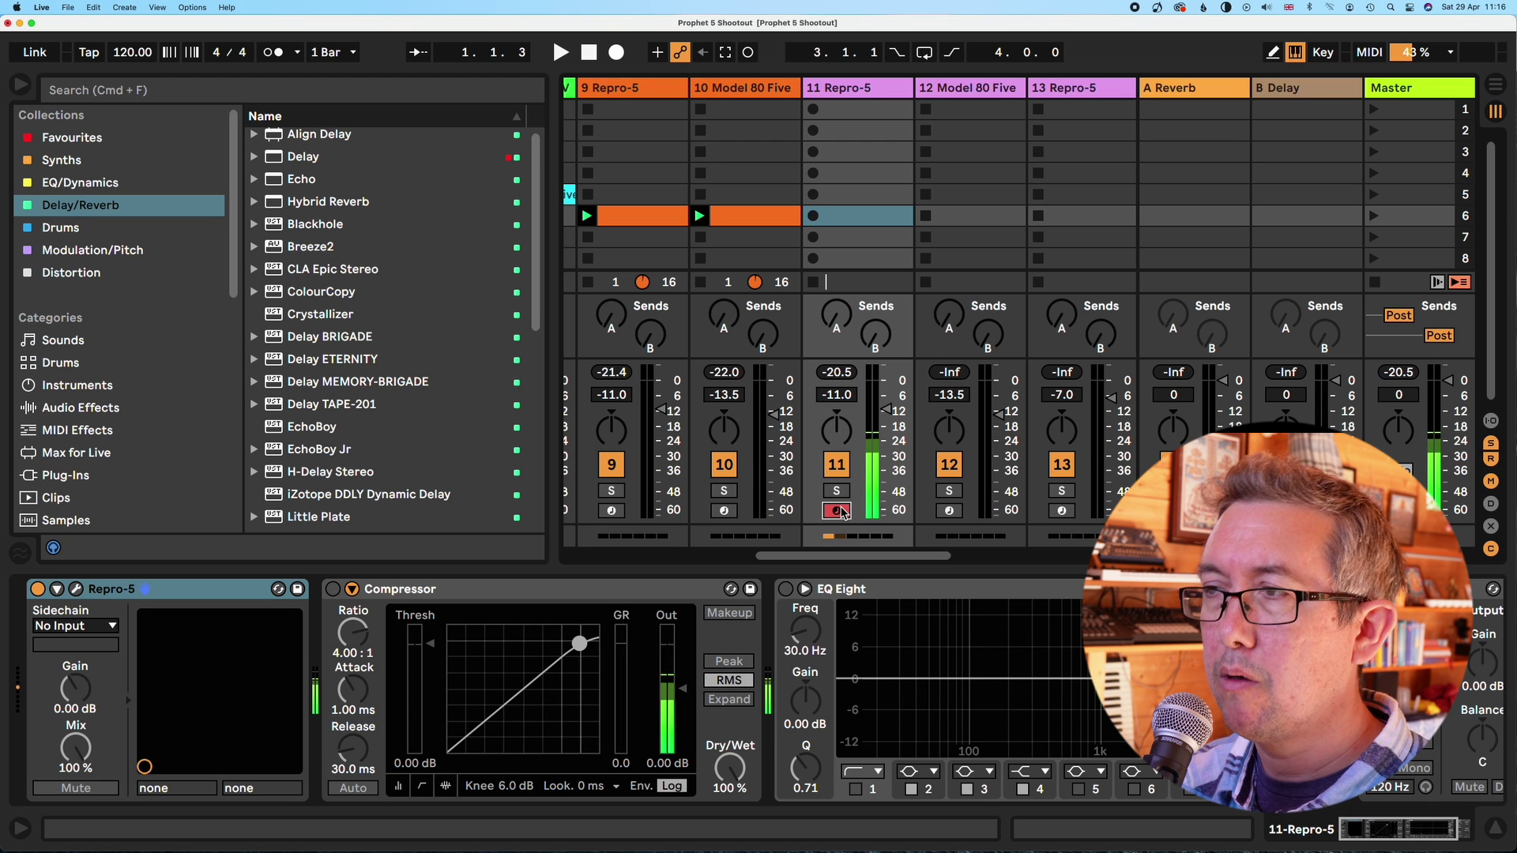
Record-arm tracks 12 and 11 in turn for comparison, and view the Repro-5 patch window of track 11 before closing it.
left_click(950, 512)
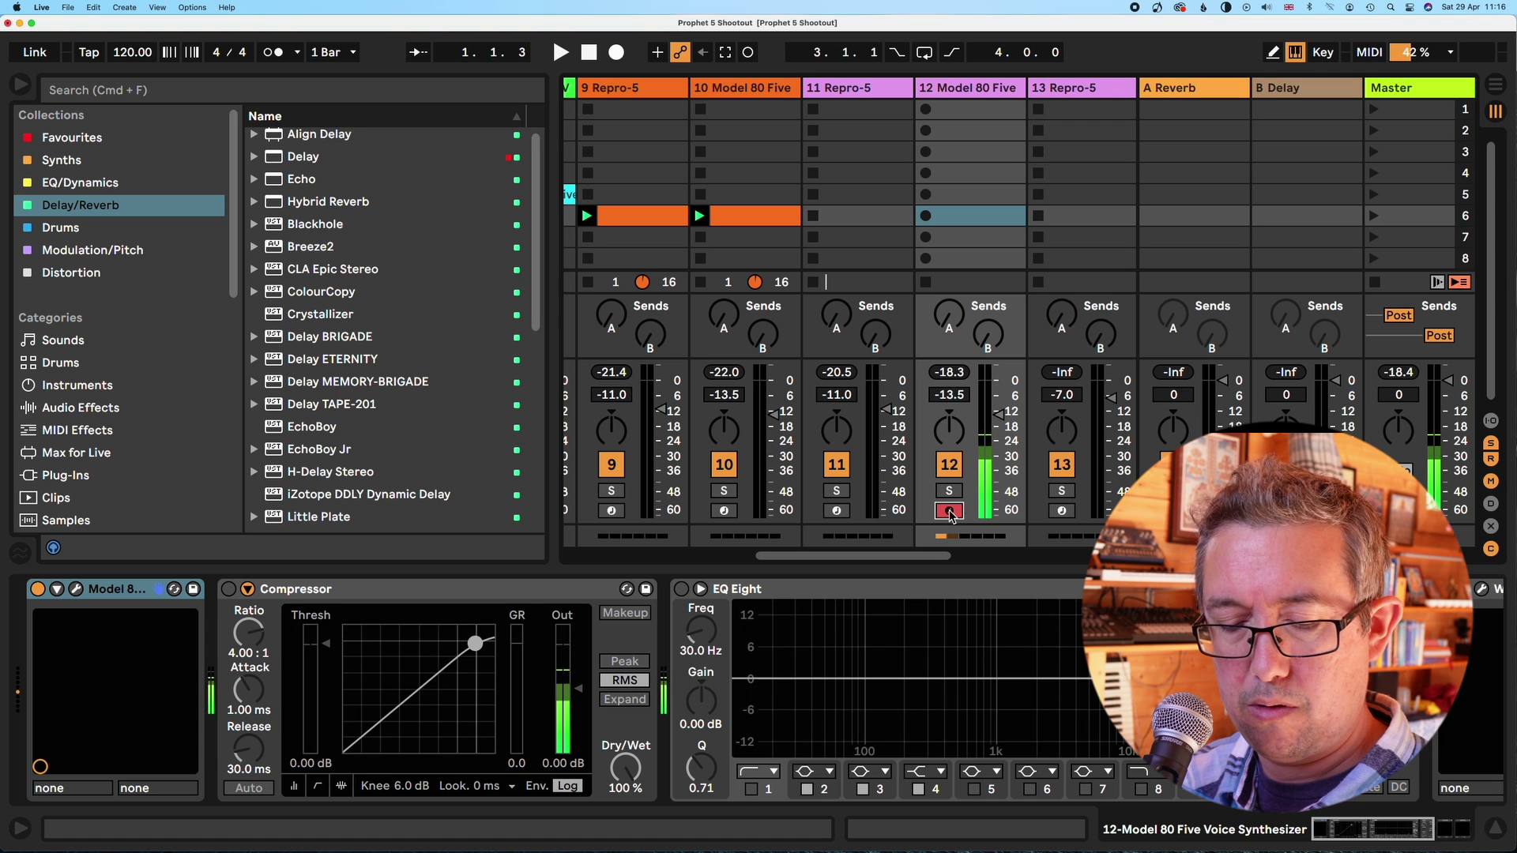
left_click(837, 510)
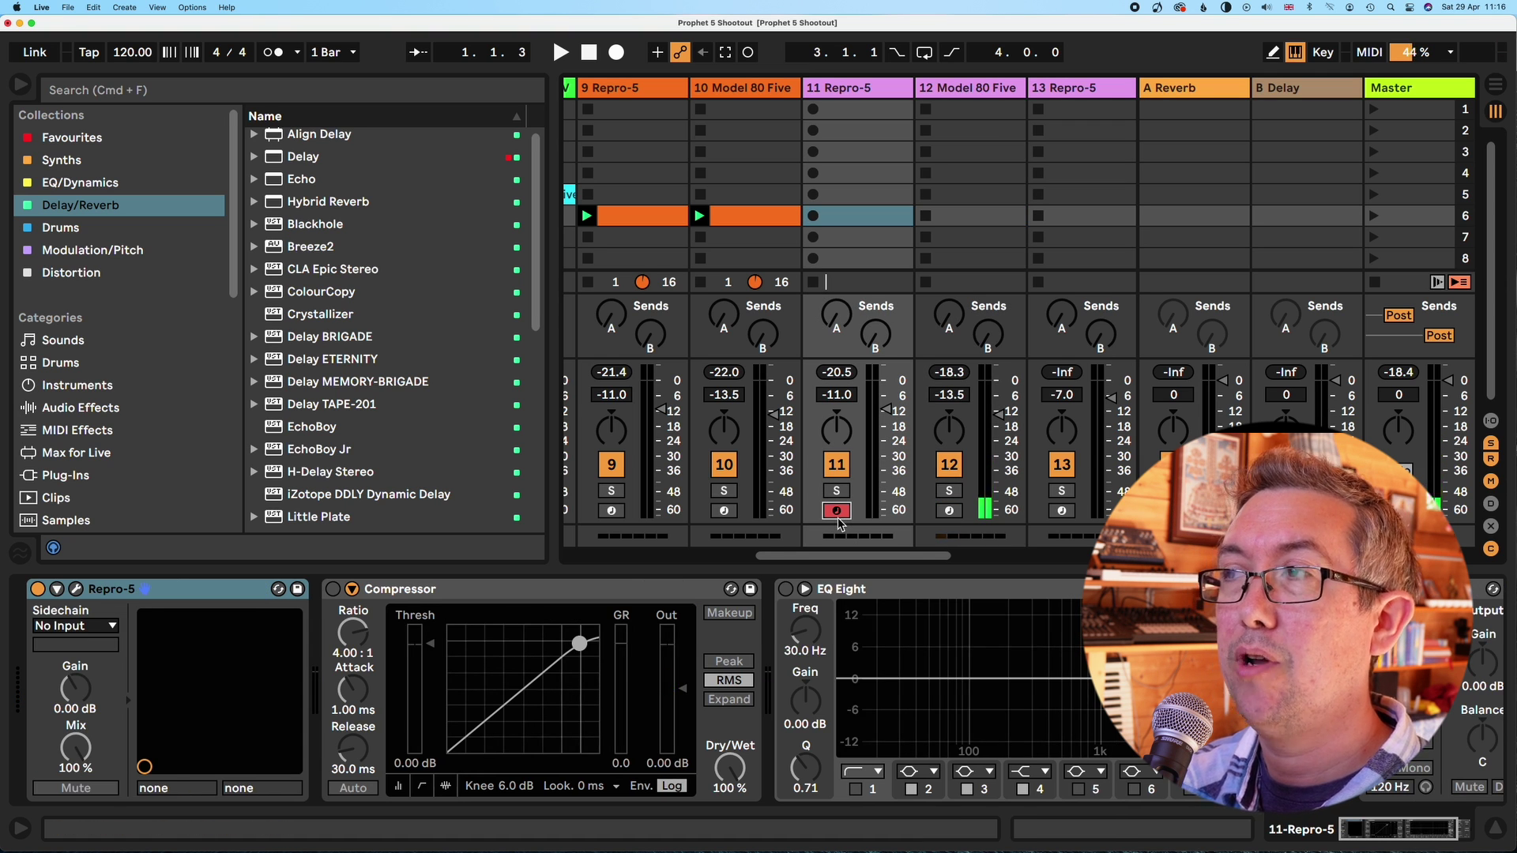
left_click(77, 589)
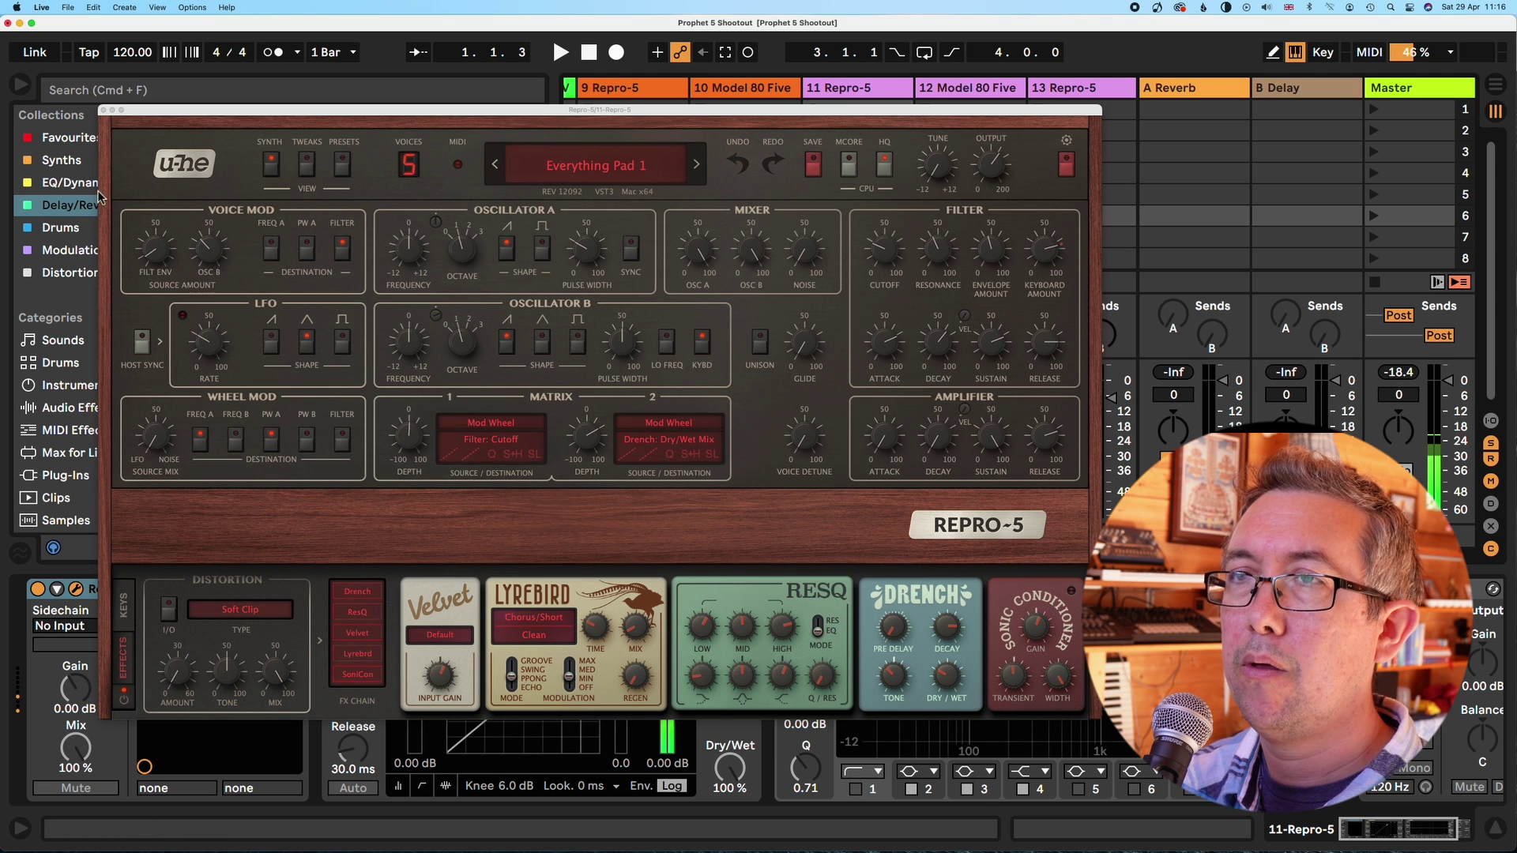
left_click(103, 110)
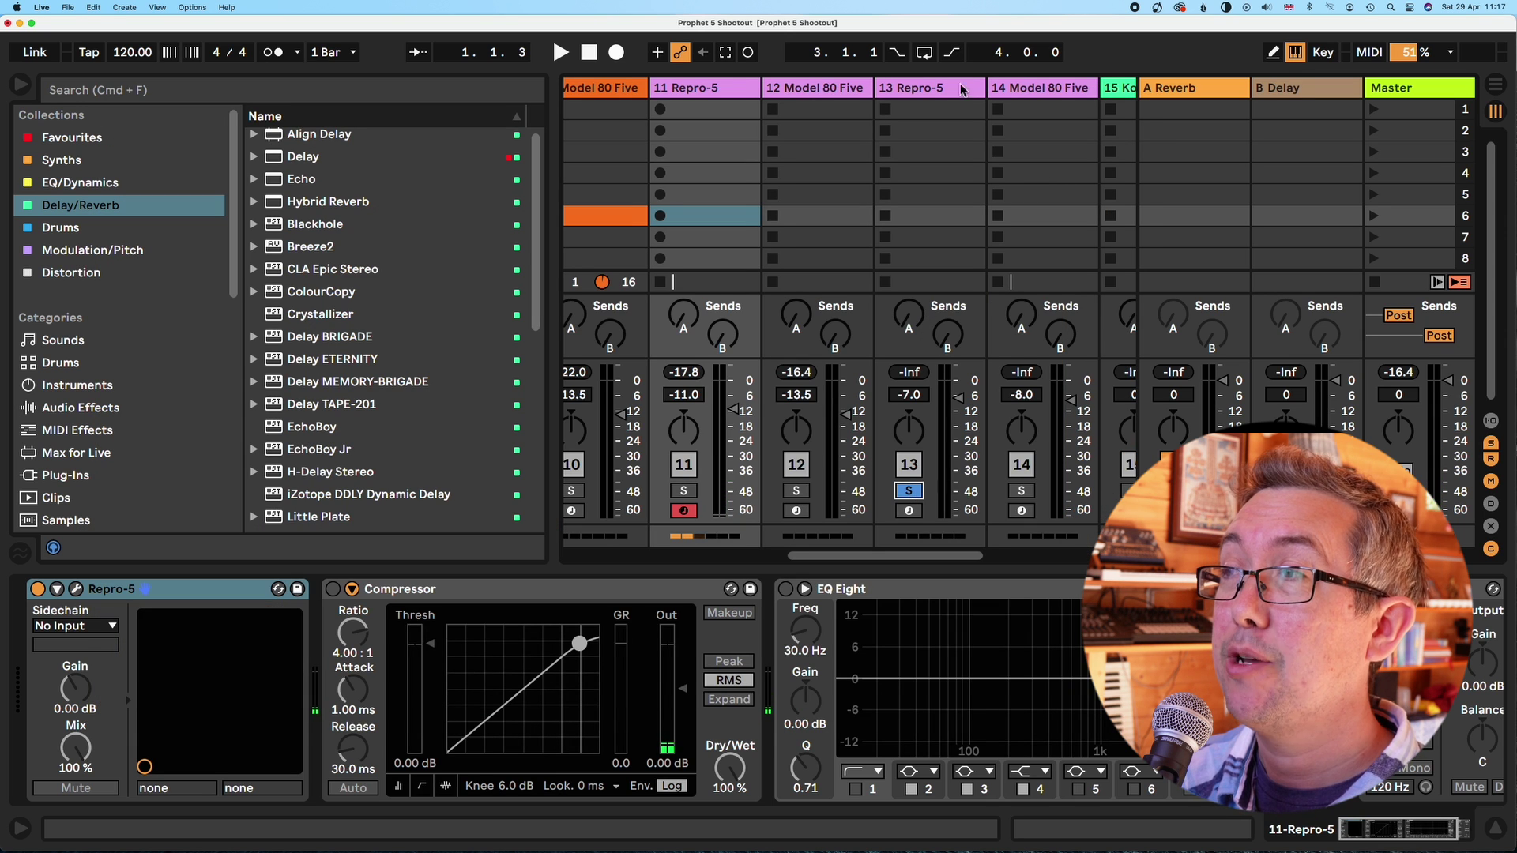
Record-arm track 13 to audition its Repro-5 string patch, and close the plug-in window.
scroll(952, 144, "right", 3)
left_click(793, 512)
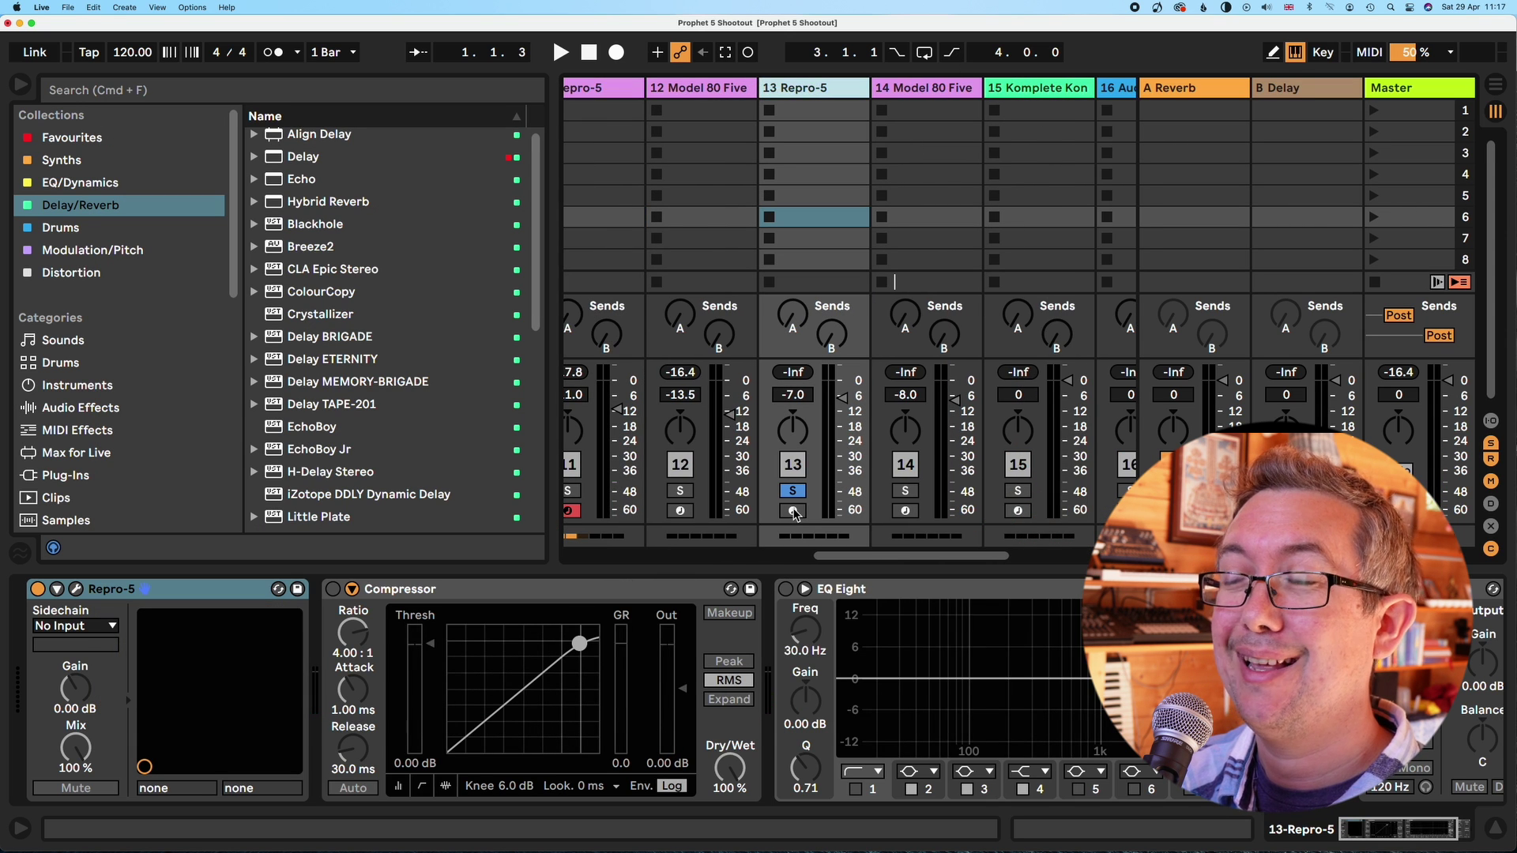
left_click(793, 512)
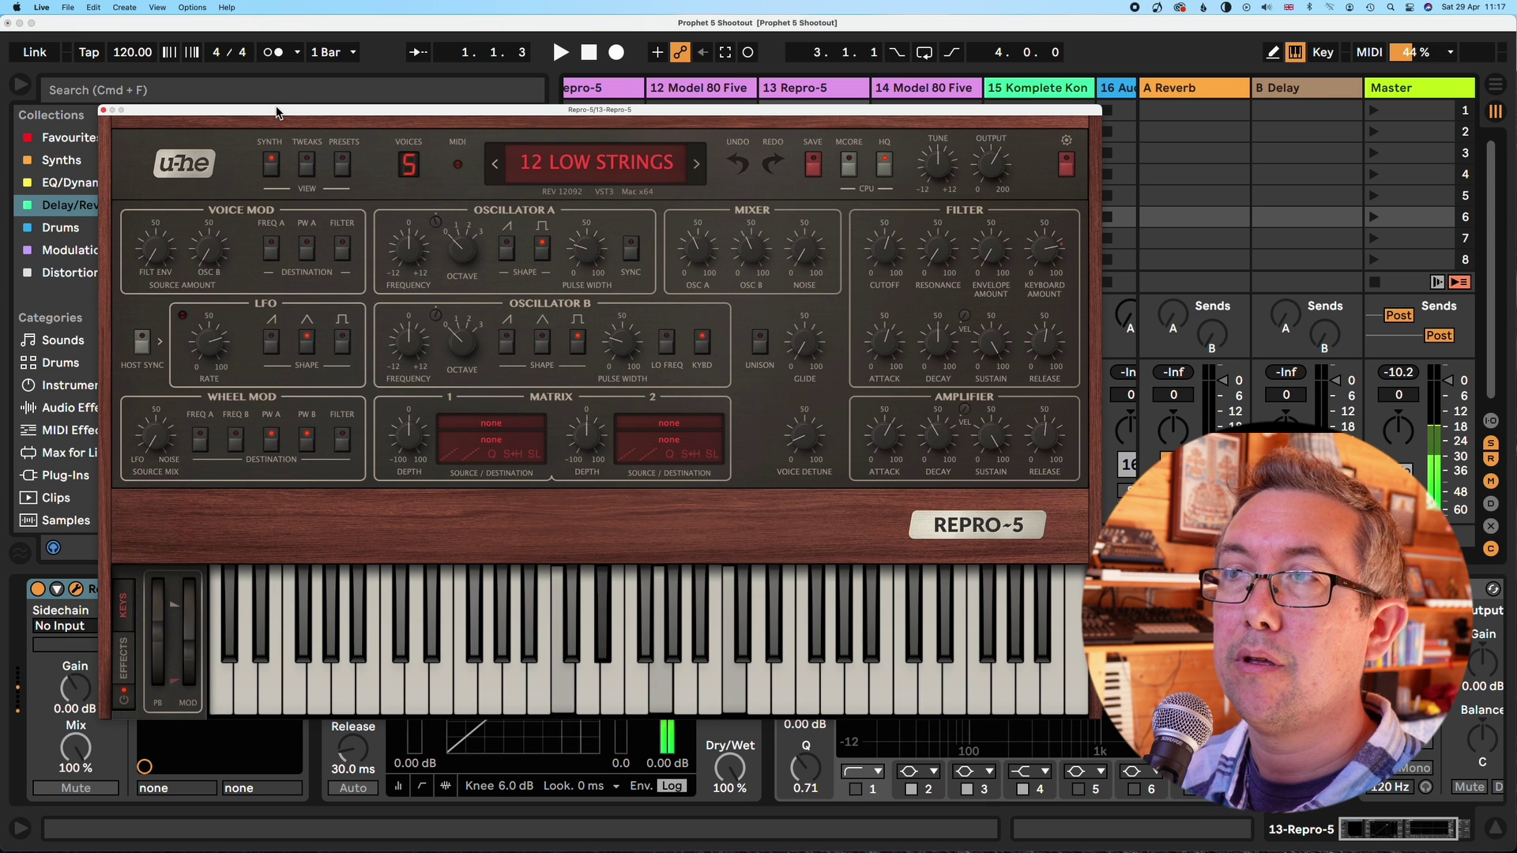
left_click(103, 110)
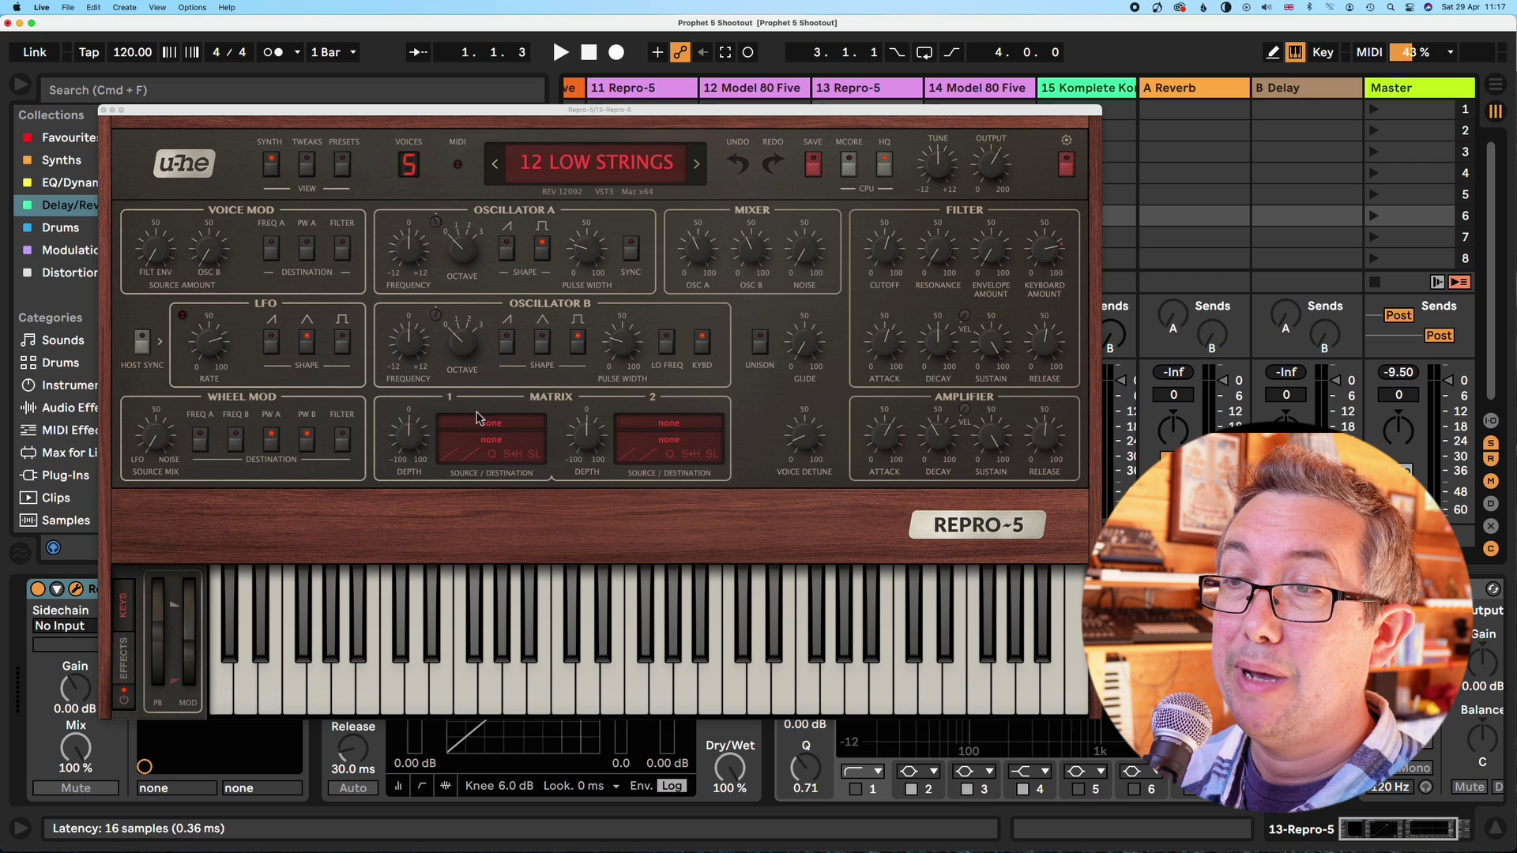
Inspect the modulation sources of matrix slot 1 in Repro-5, keep none, and show the effects section.
left_click(490, 424)
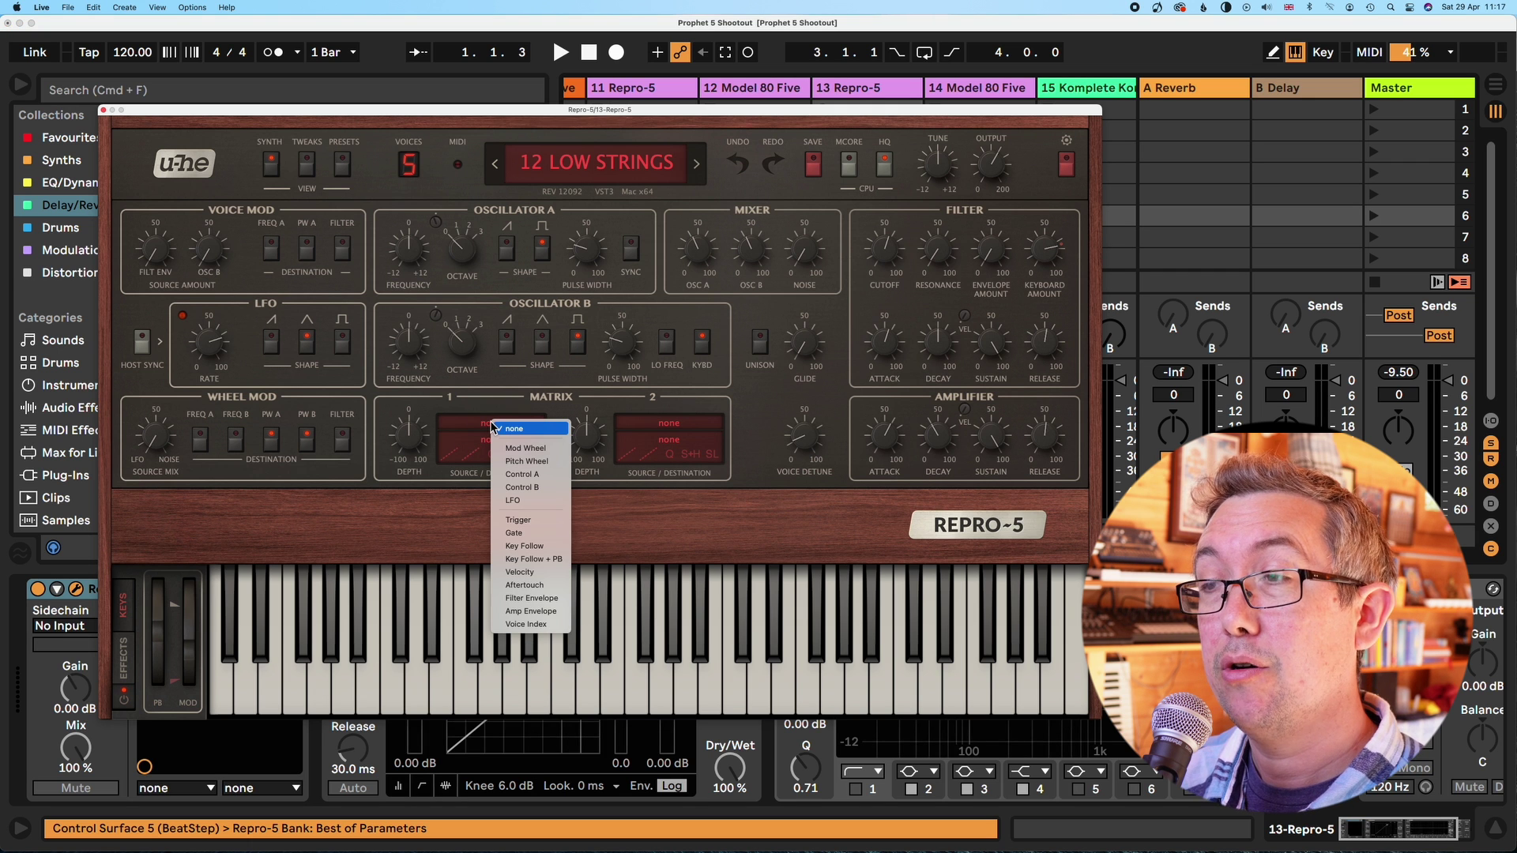
left_click(493, 427)
left_click(124, 659)
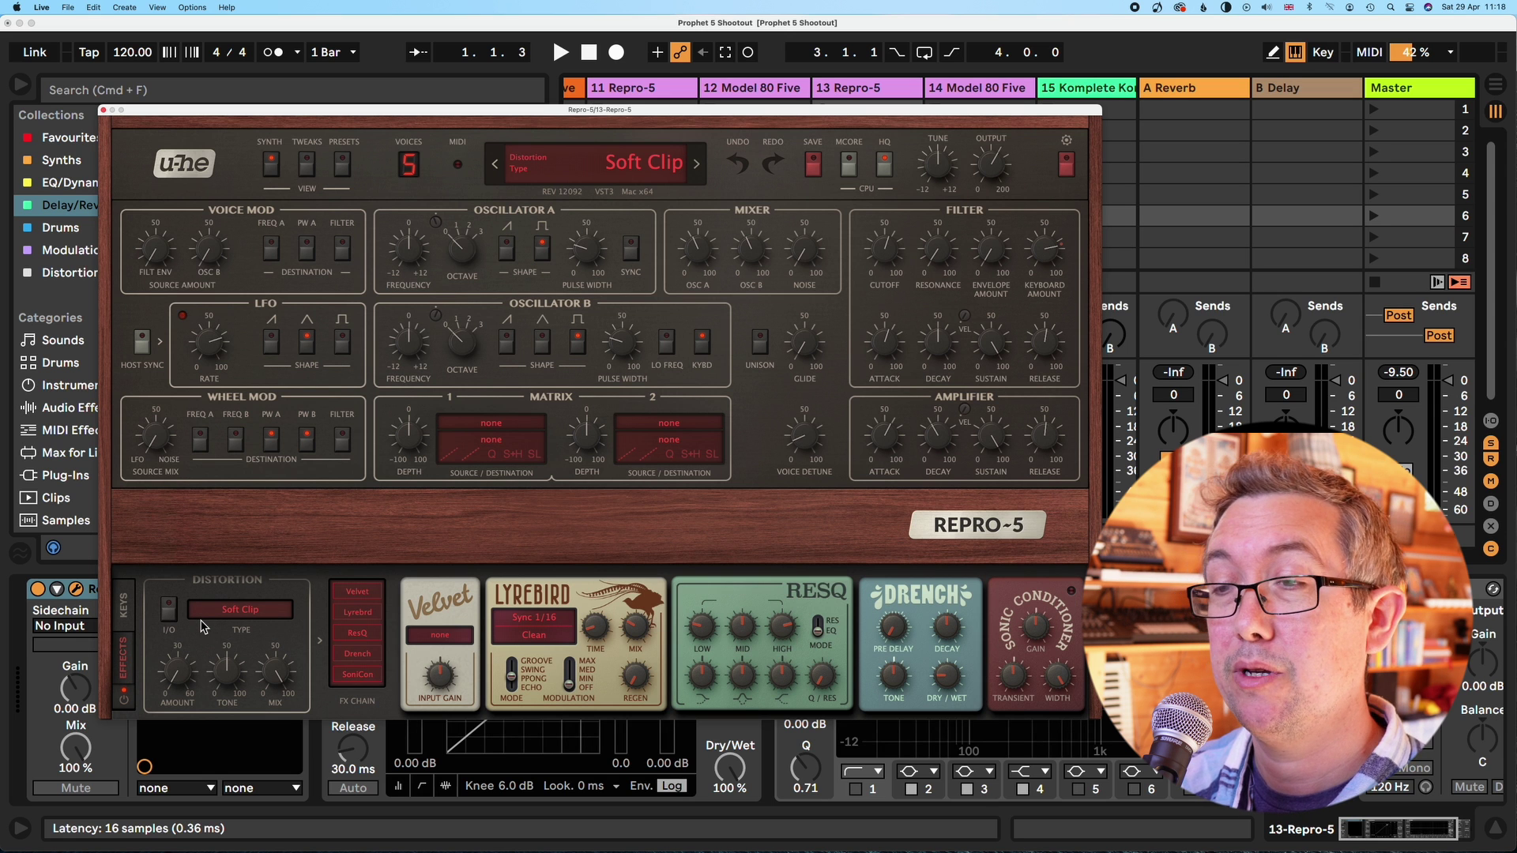
Switch Repro-5 to its tweaks view and inspect the chip options for the filter, filter envelope and oscillator B.
left_click(307, 166)
left_click(917, 218)
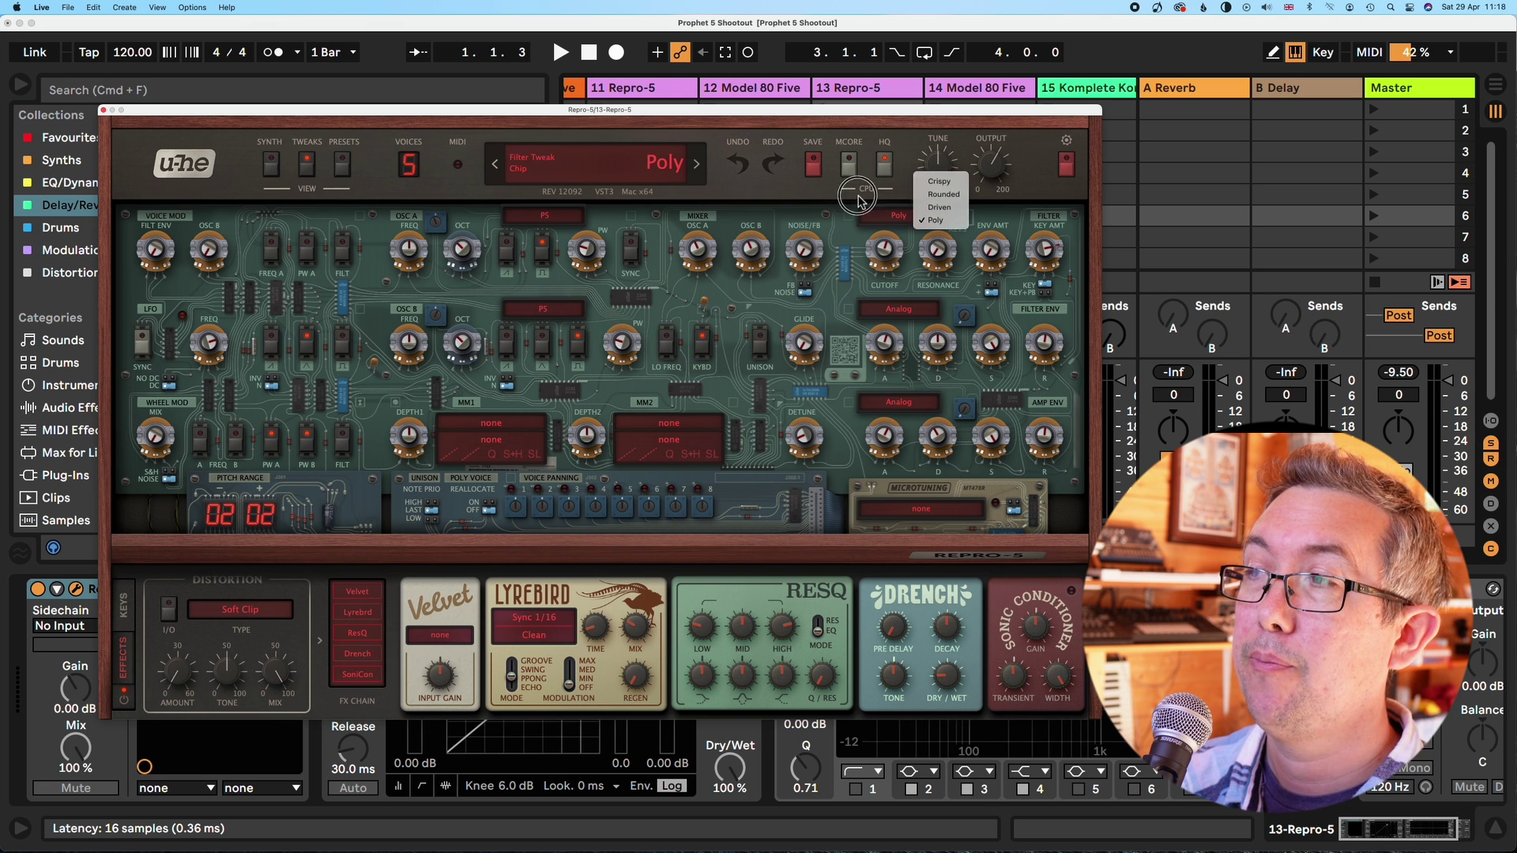
left_click(950, 222)
left_click(901, 312)
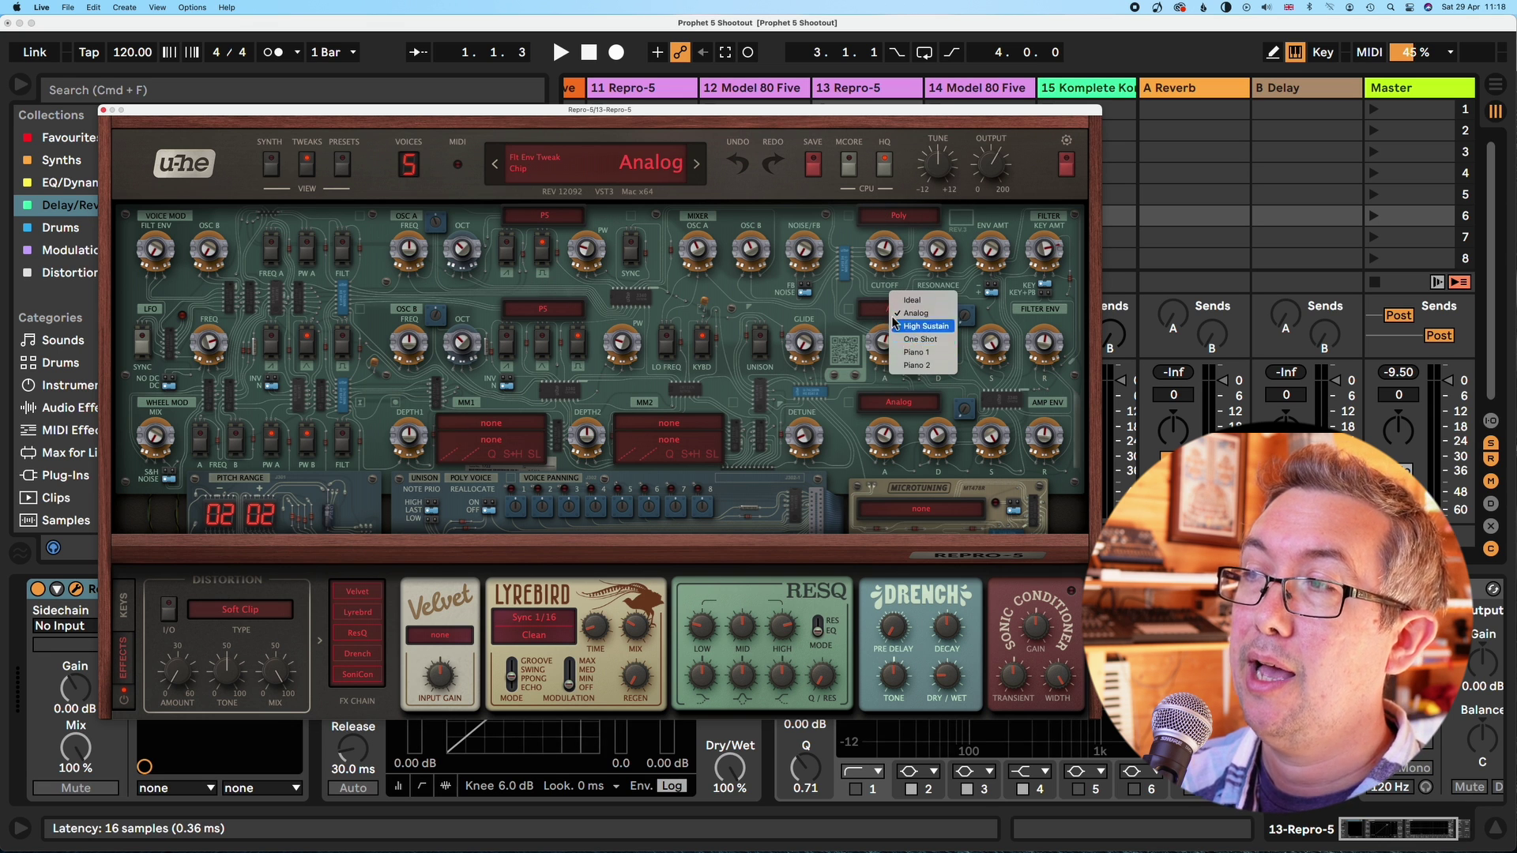
left_click(860, 308)
left_click(564, 311)
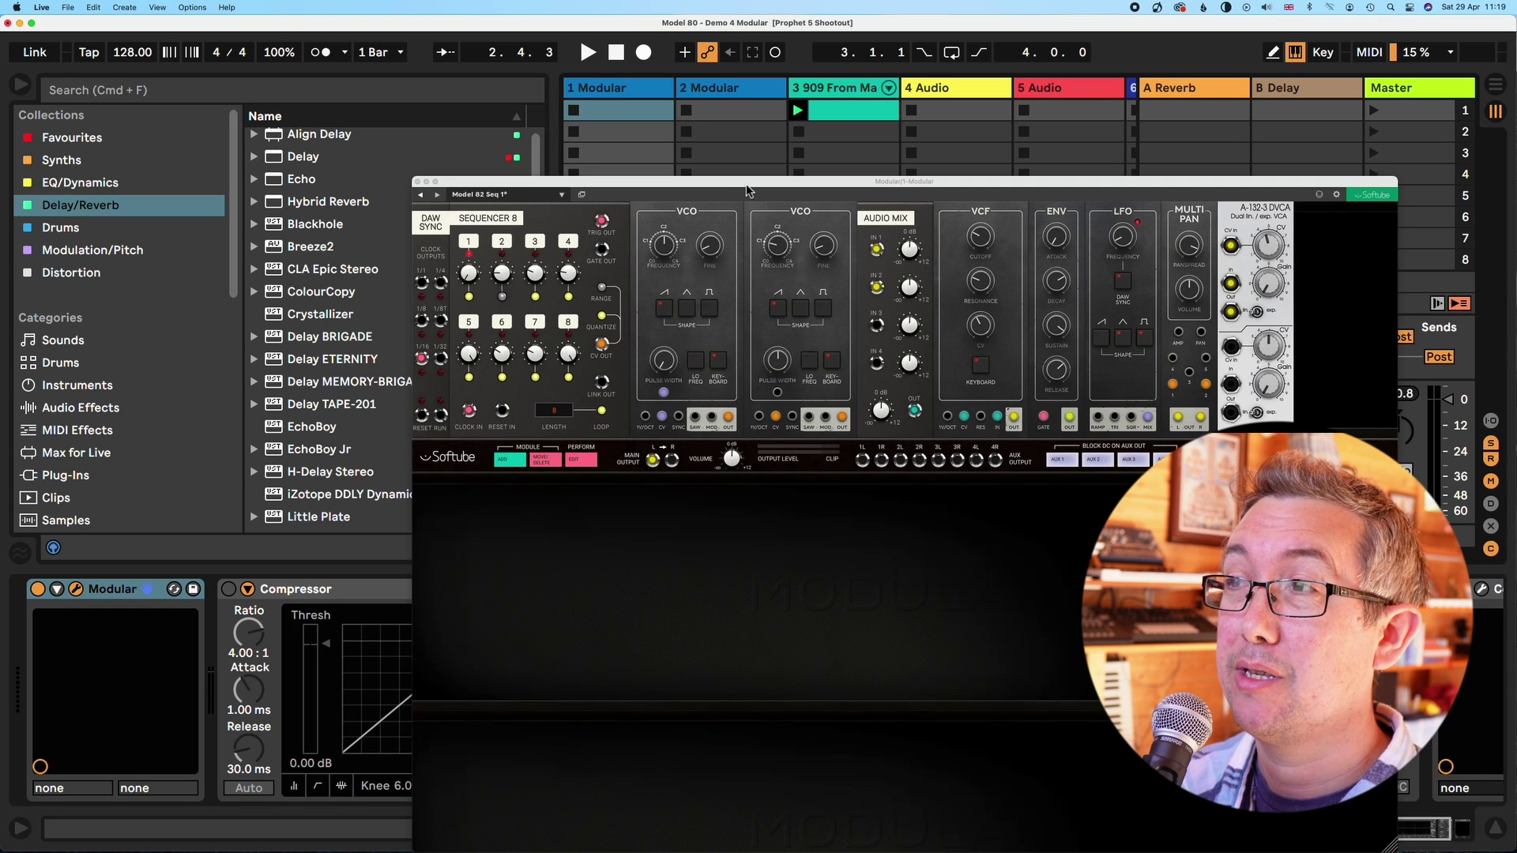
Move the Modular window clear of the webcam area, raise the VCF resonance and sweep the cutoff to 133.9 Hz.
left_click_drag(745, 186, 1111, 106)
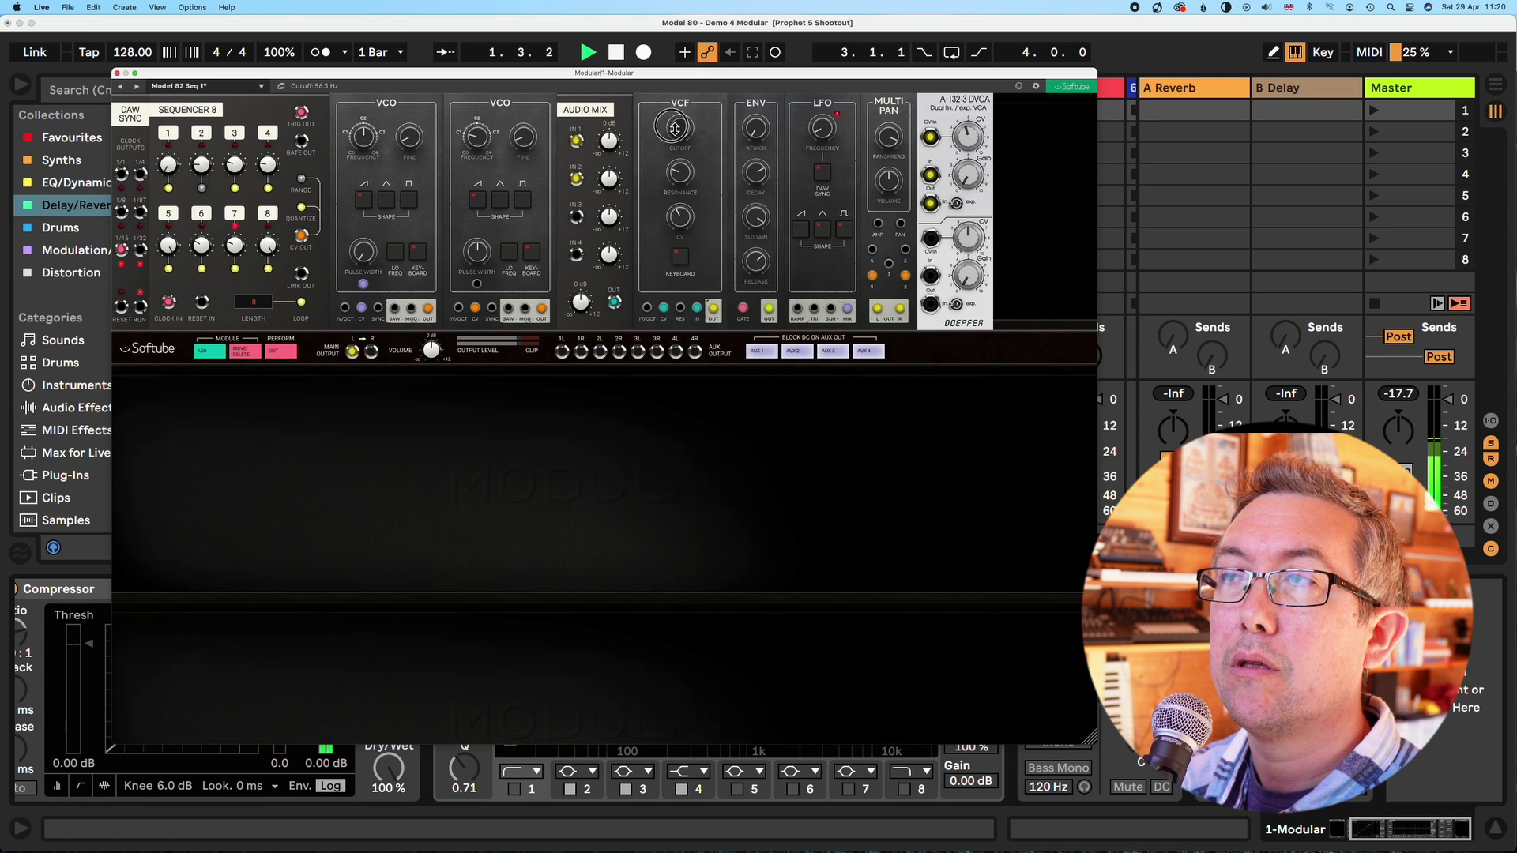
left_click_drag(675, 129, 672, 96)
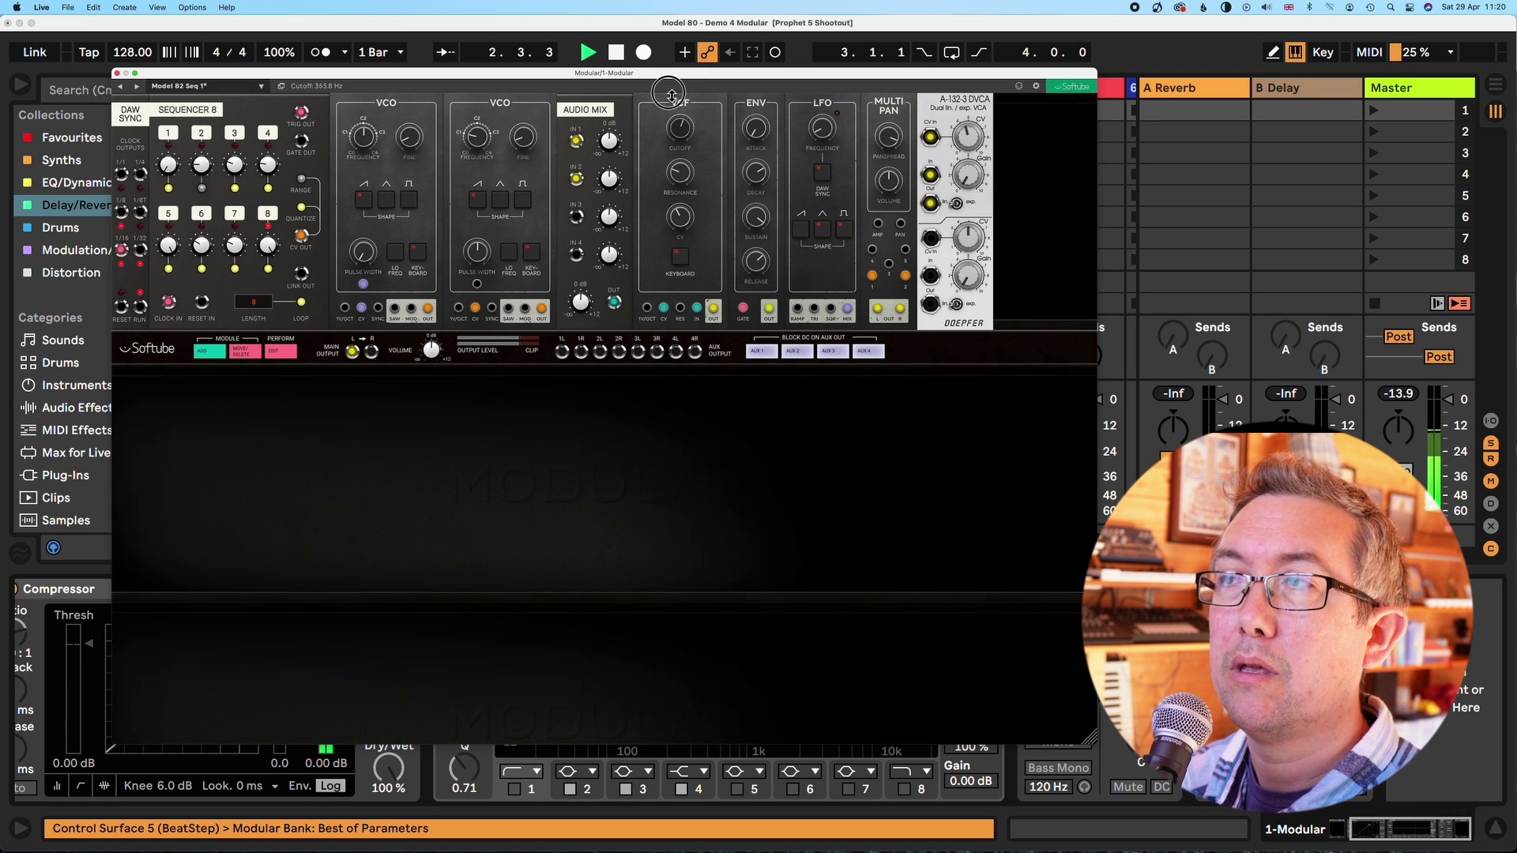
left_click_drag(683, 184, 679, 135)
left_click_drag(679, 131, 680, 152)
Move the Modular window down to reach the mixer, toggle the solo on track 2 and open that track's Modular plug-in.
left_click_drag(692, 74, 692, 500)
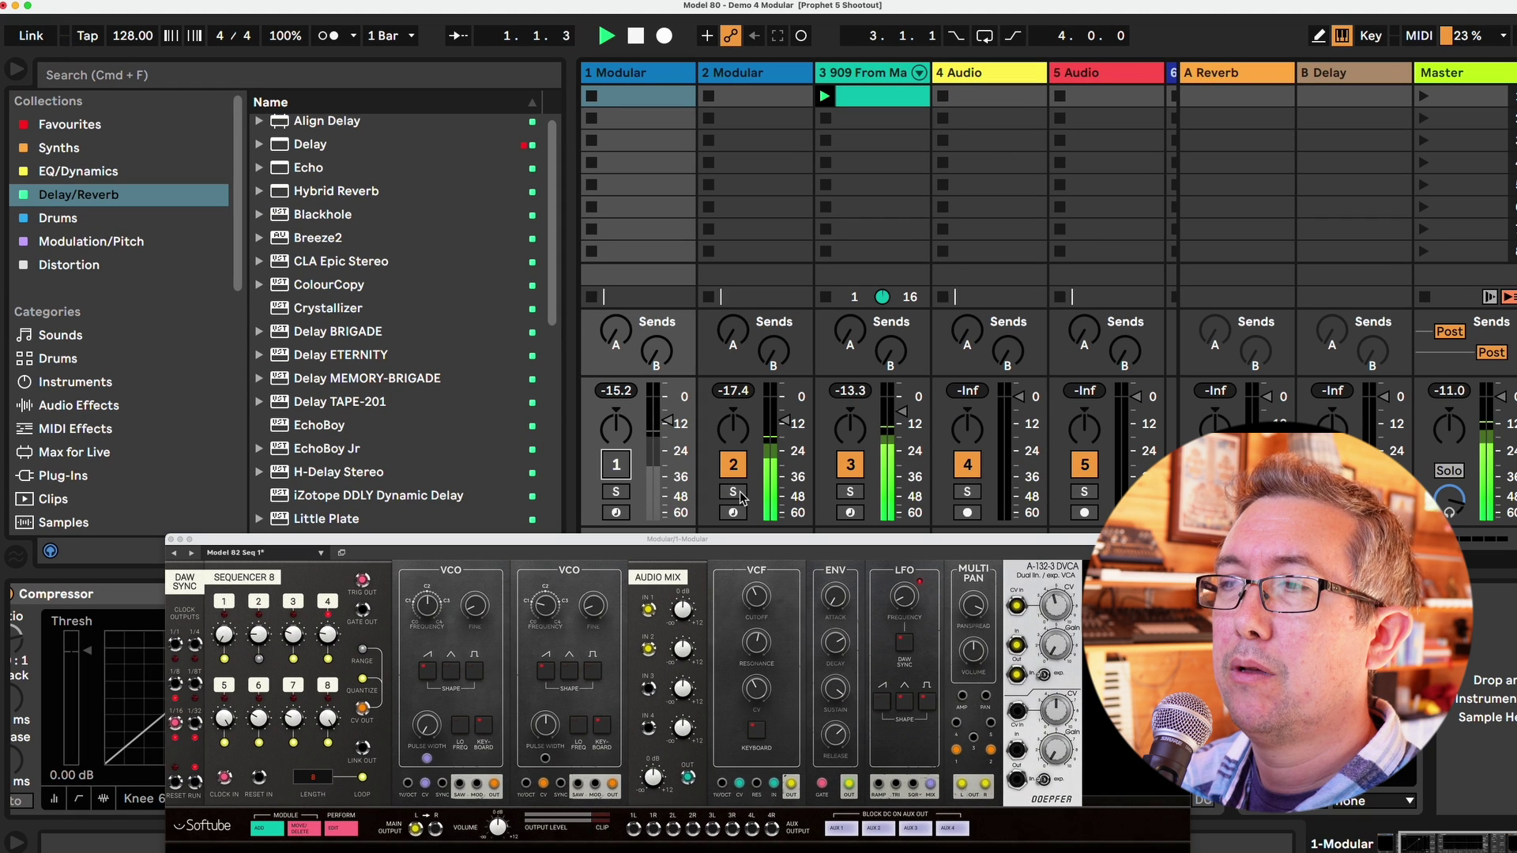
left_click(740, 494)
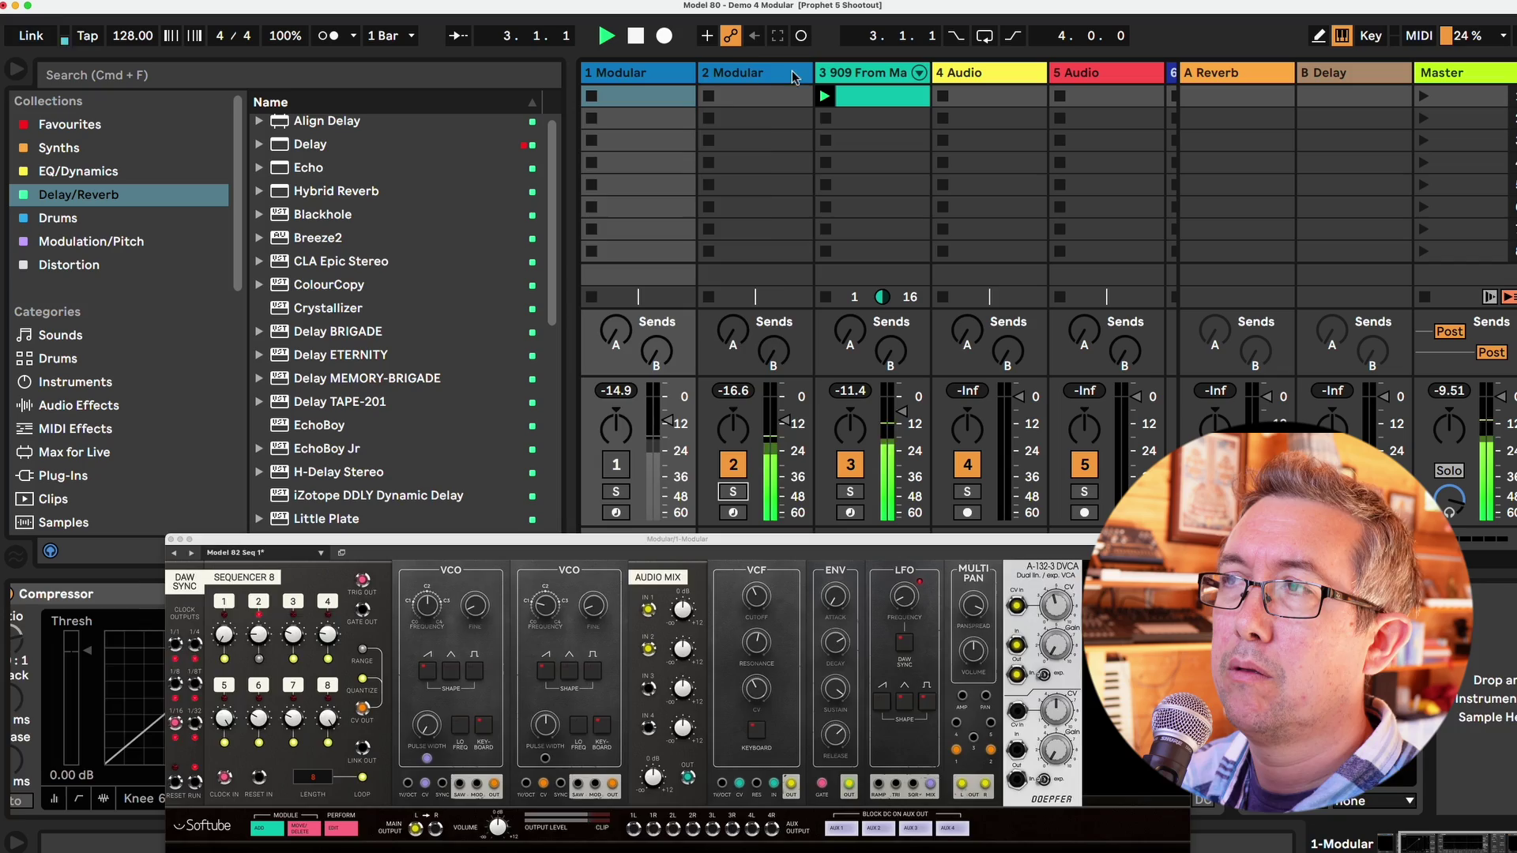
left_click(733, 491)
left_click(751, 74)
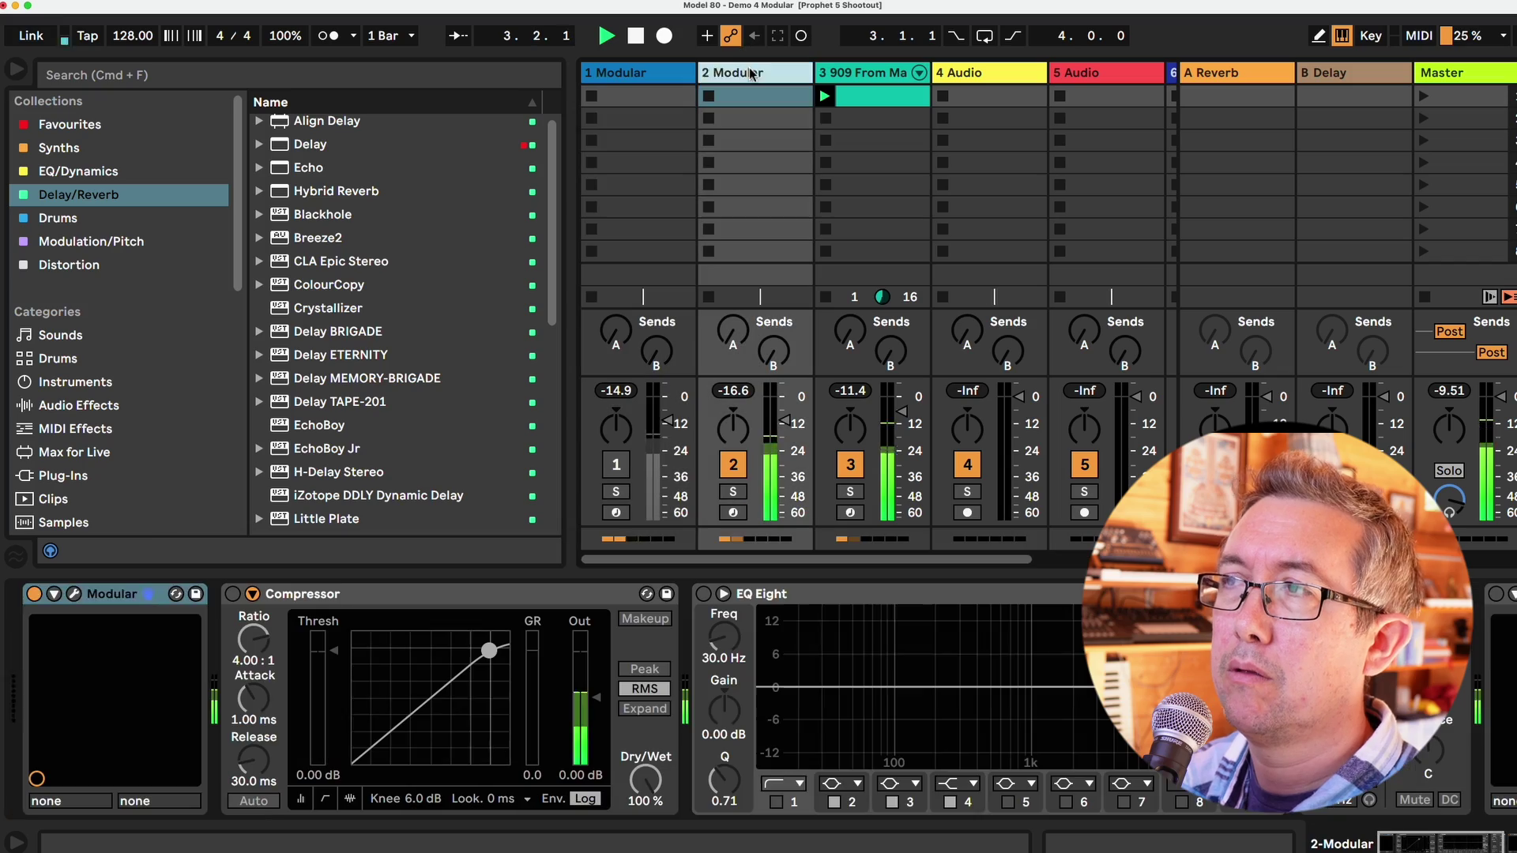
left_click(74, 594)
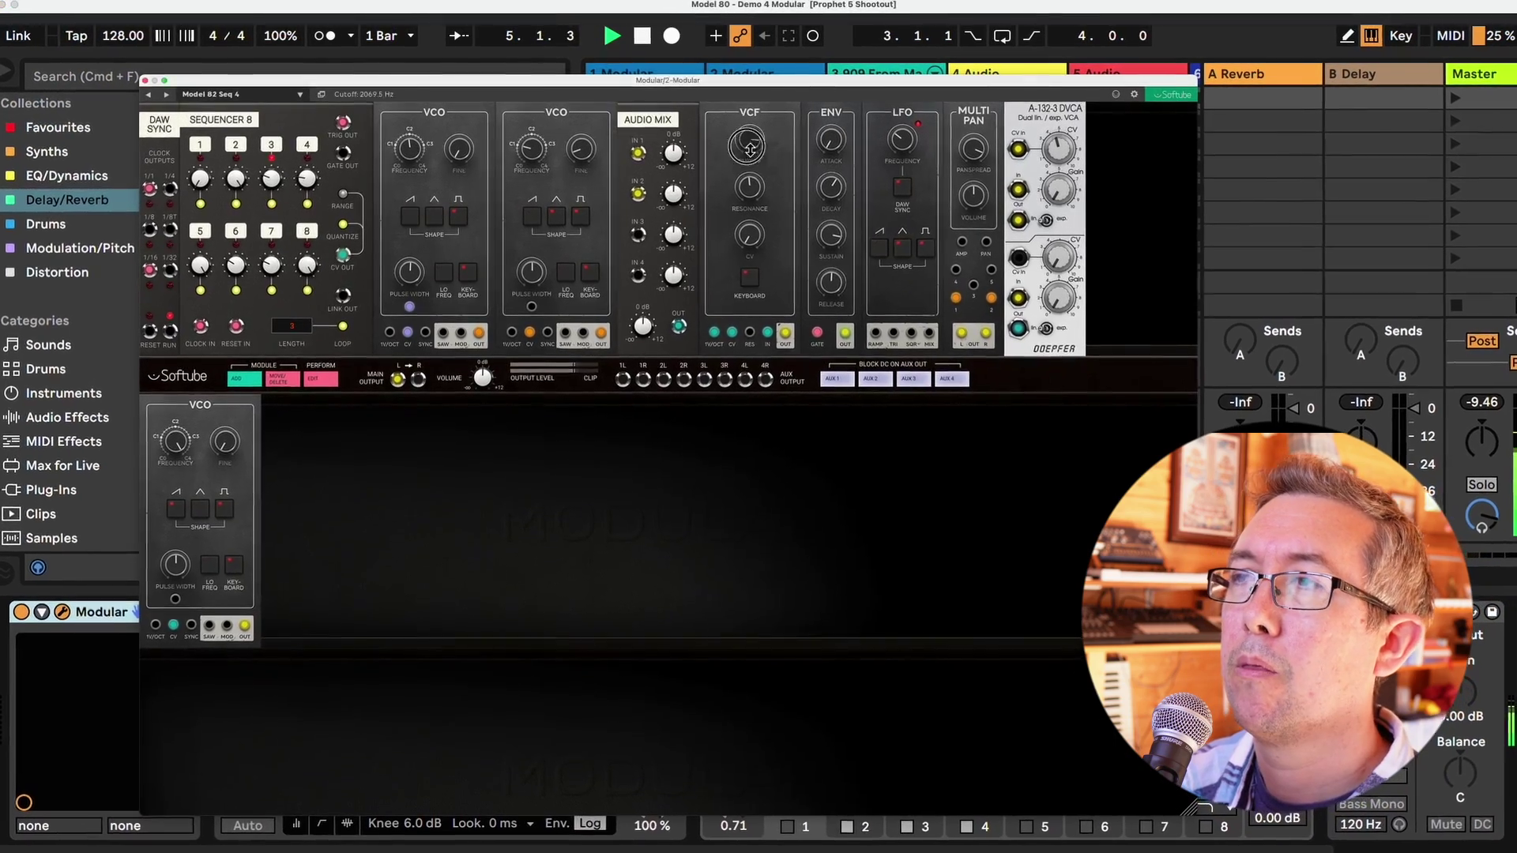
Sweep the VCF cutoff and resonance while the Model 82 sequence on track 2 plays.
mouse_move(738, 141)
left_mouse_down()
mouse_move(735, 162)
mouse_move(760, 158)
left_mouse_up()
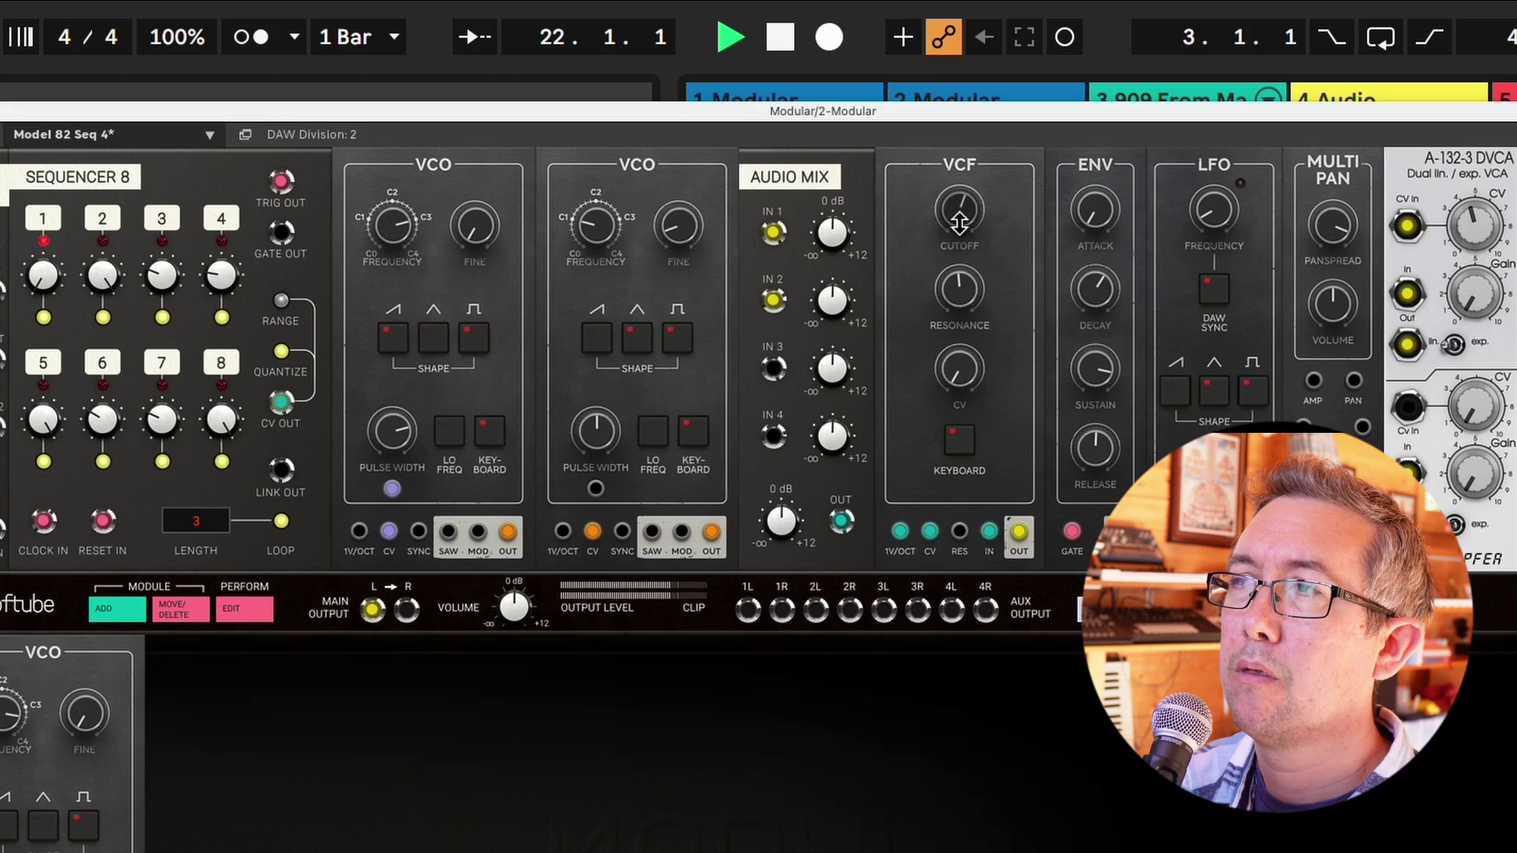
left_click_drag(784, 148, 784, 134)
left_click_drag(967, 348, 965, 298)
mouse_move(965, 226)
left_mouse_down()
mouse_move(958, 284)
mouse_move(956, 225)
left_mouse_up()
left_click_drag(960, 291, 965, 227)
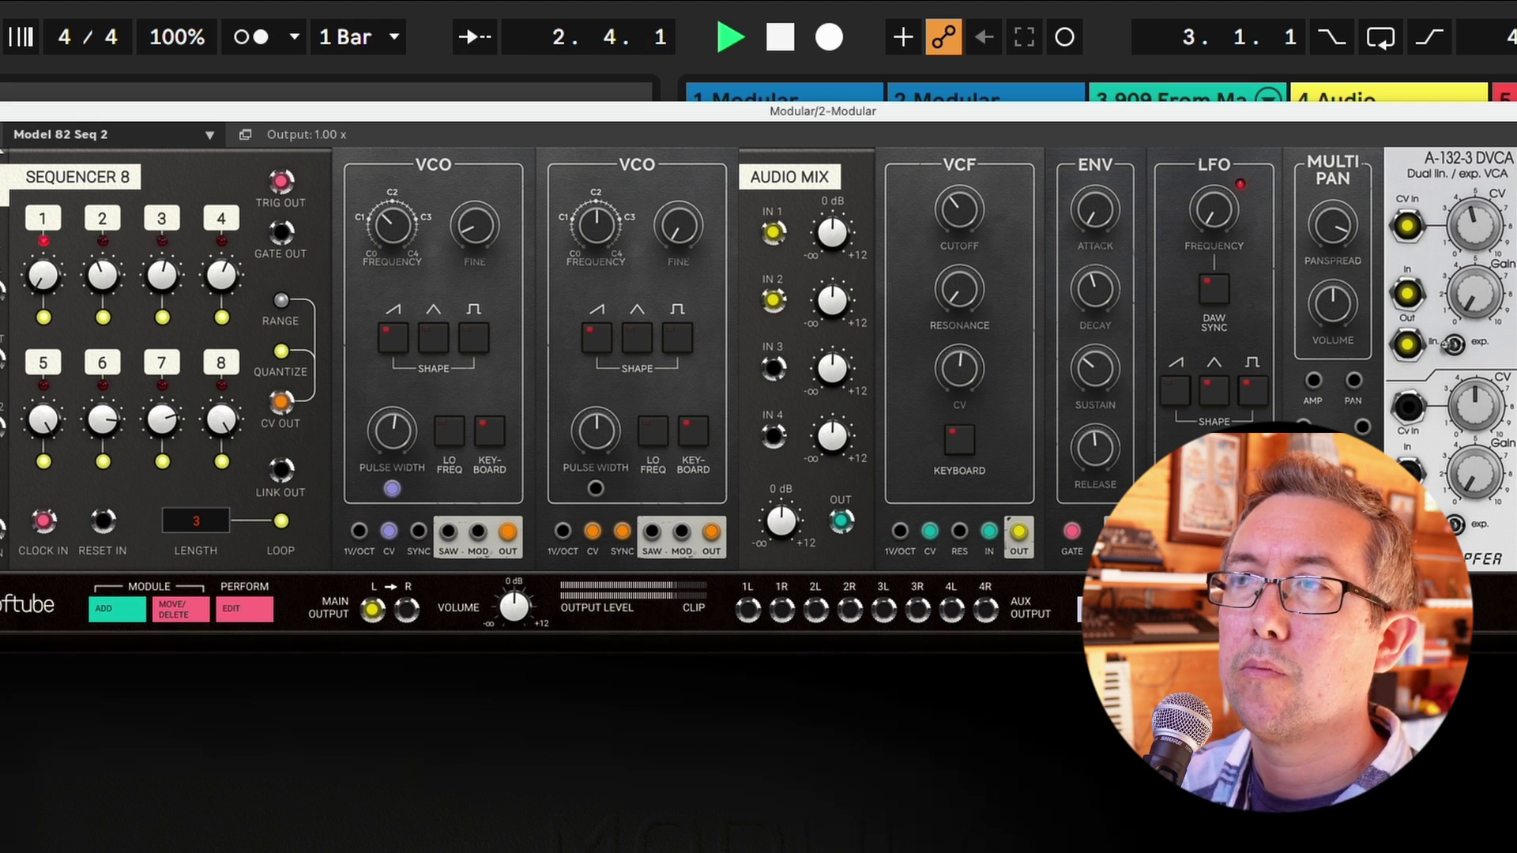
Raise the VCF cutoff, lower the resonance and adjust the LFO frequency on the Model 82 Seq 2 patch.
left_click_drag(968, 218, 970, 166)
left_click_drag(960, 289, 942, 419)
mouse_move(1230, 195)
left_mouse_down()
mouse_move(1223, 40)
mouse_move(1212, 203)
left_mouse_up()
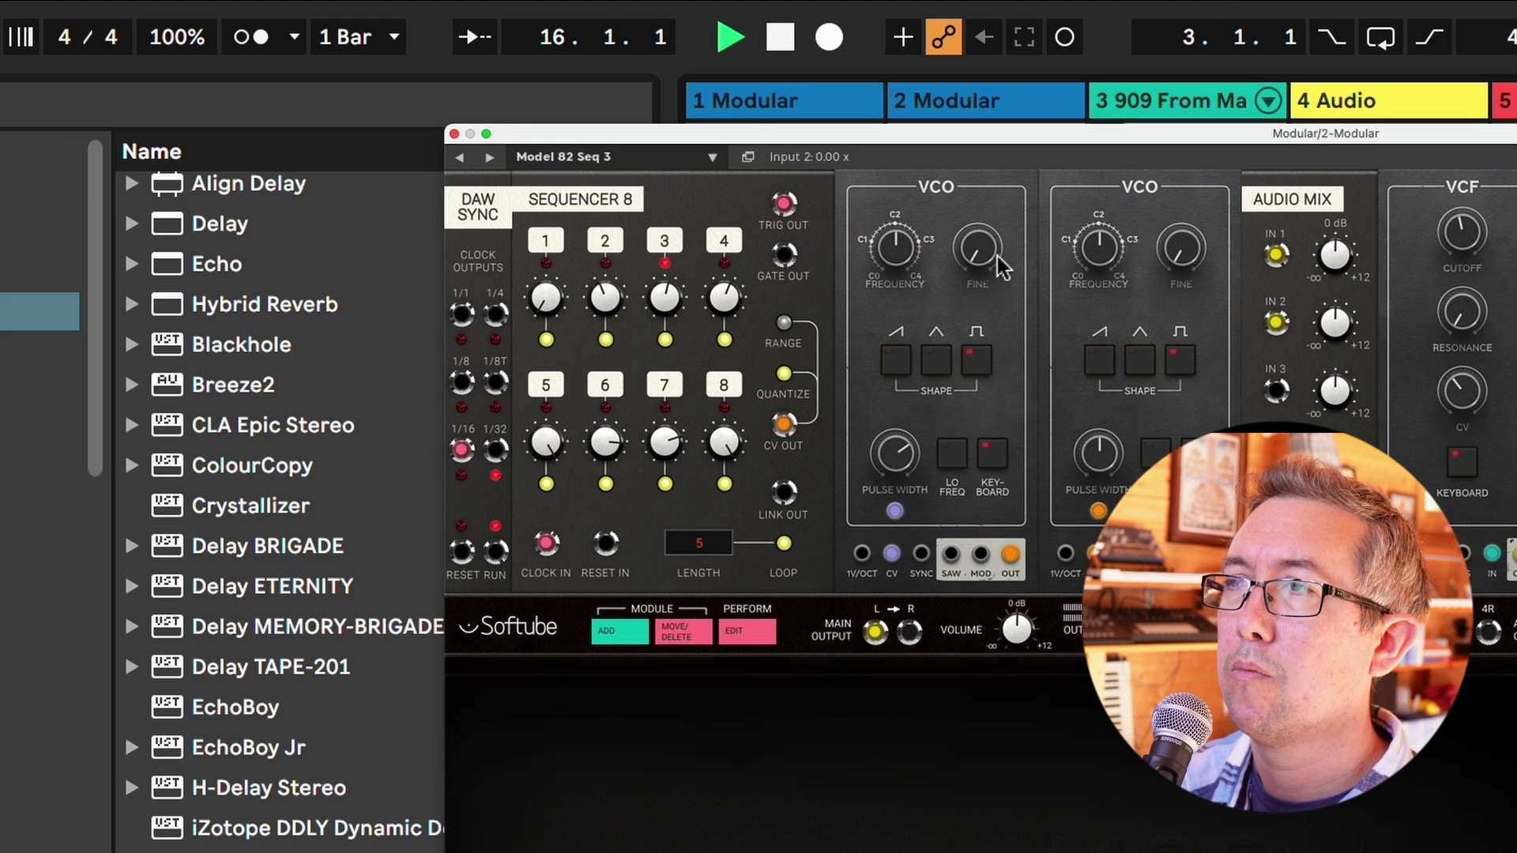
Raise the VCF cutoff and the first VCO's pulse width on the Model 82 Seq 3 patch.
left_click_drag(1463, 231, 1474, 178)
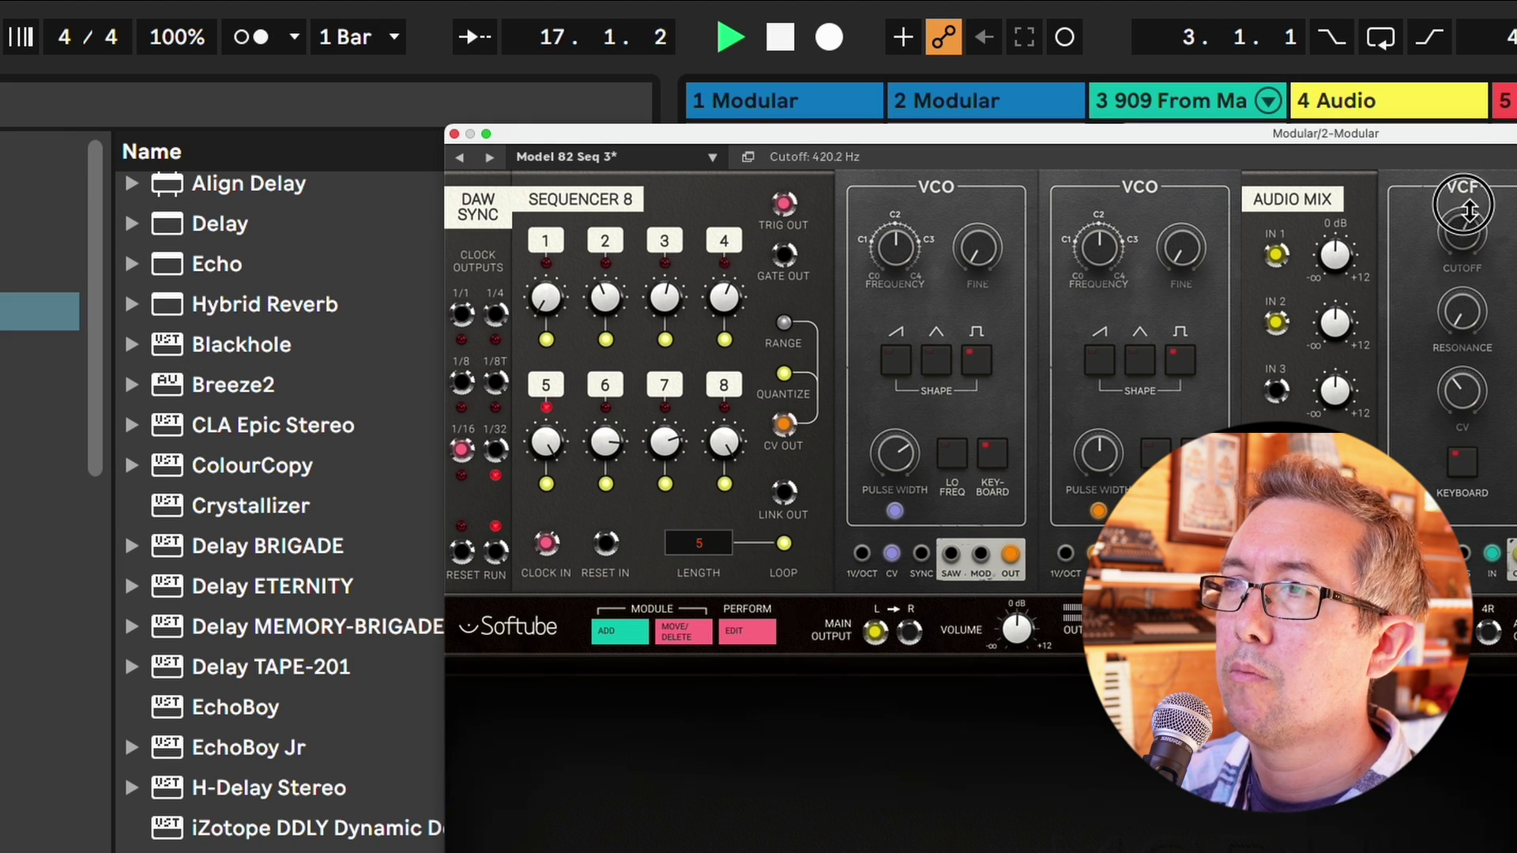
left_click_drag(909, 452, 911, 414)
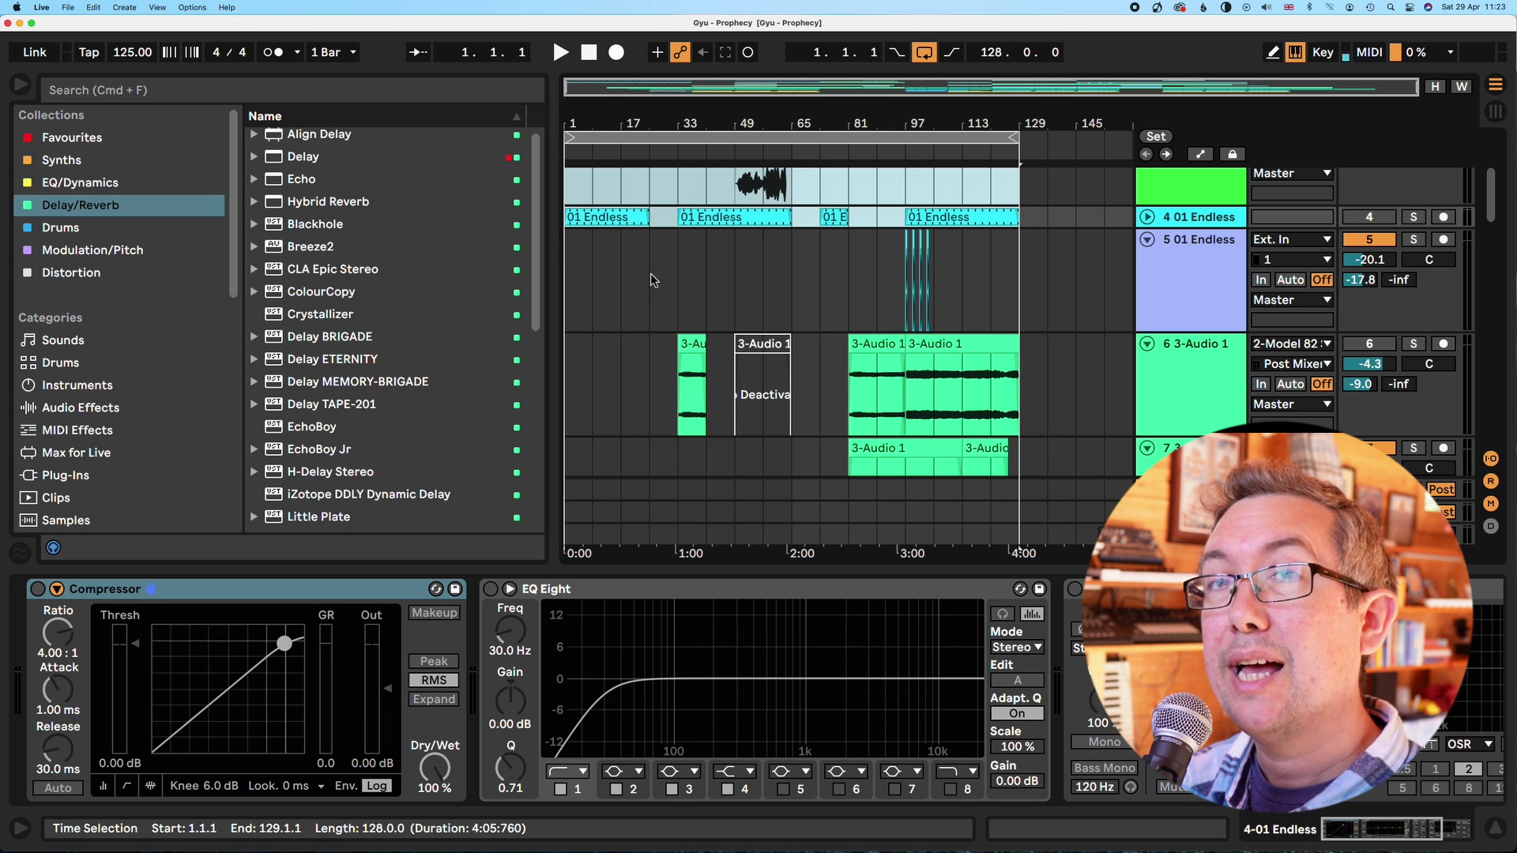
Open the first MIDI clip on the Model 80 track of the Gyu - Prophecy arrangement to show its notes.
scroll(650, 273, "up", 5)
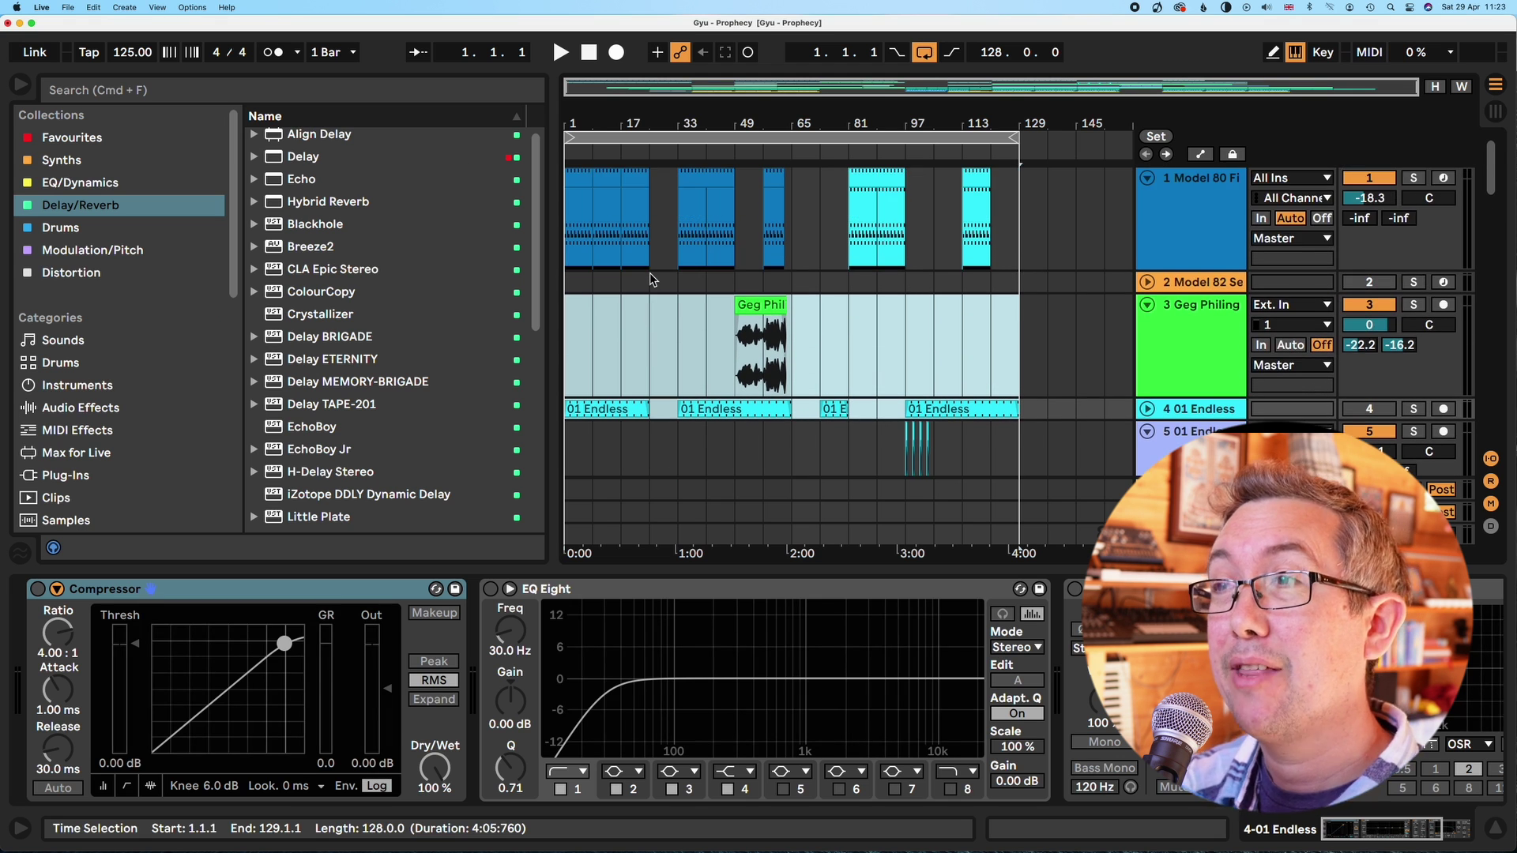
double_click(573, 181)
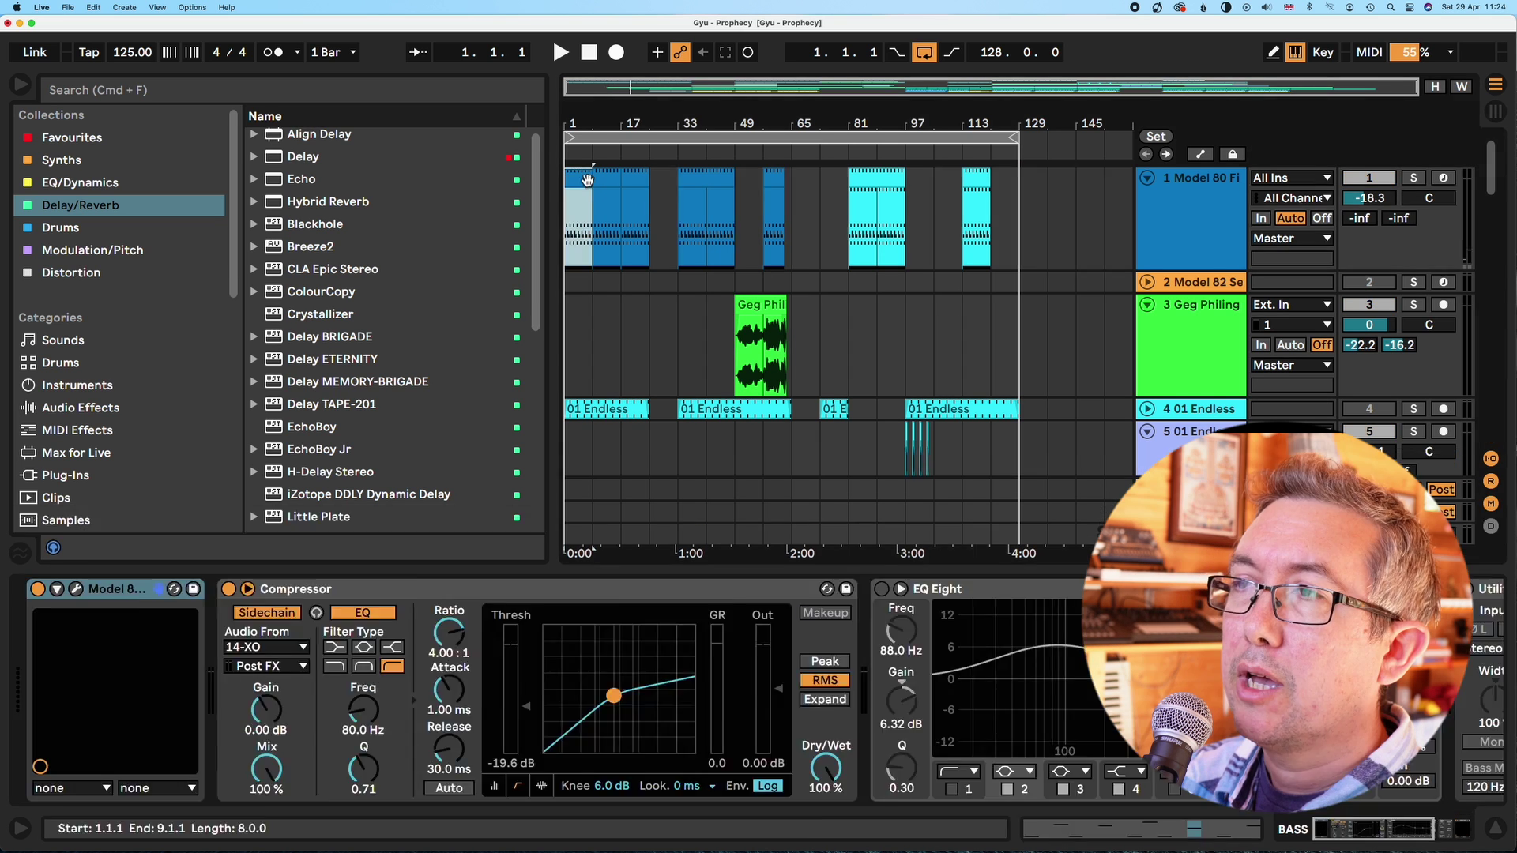
double_click(587, 180)
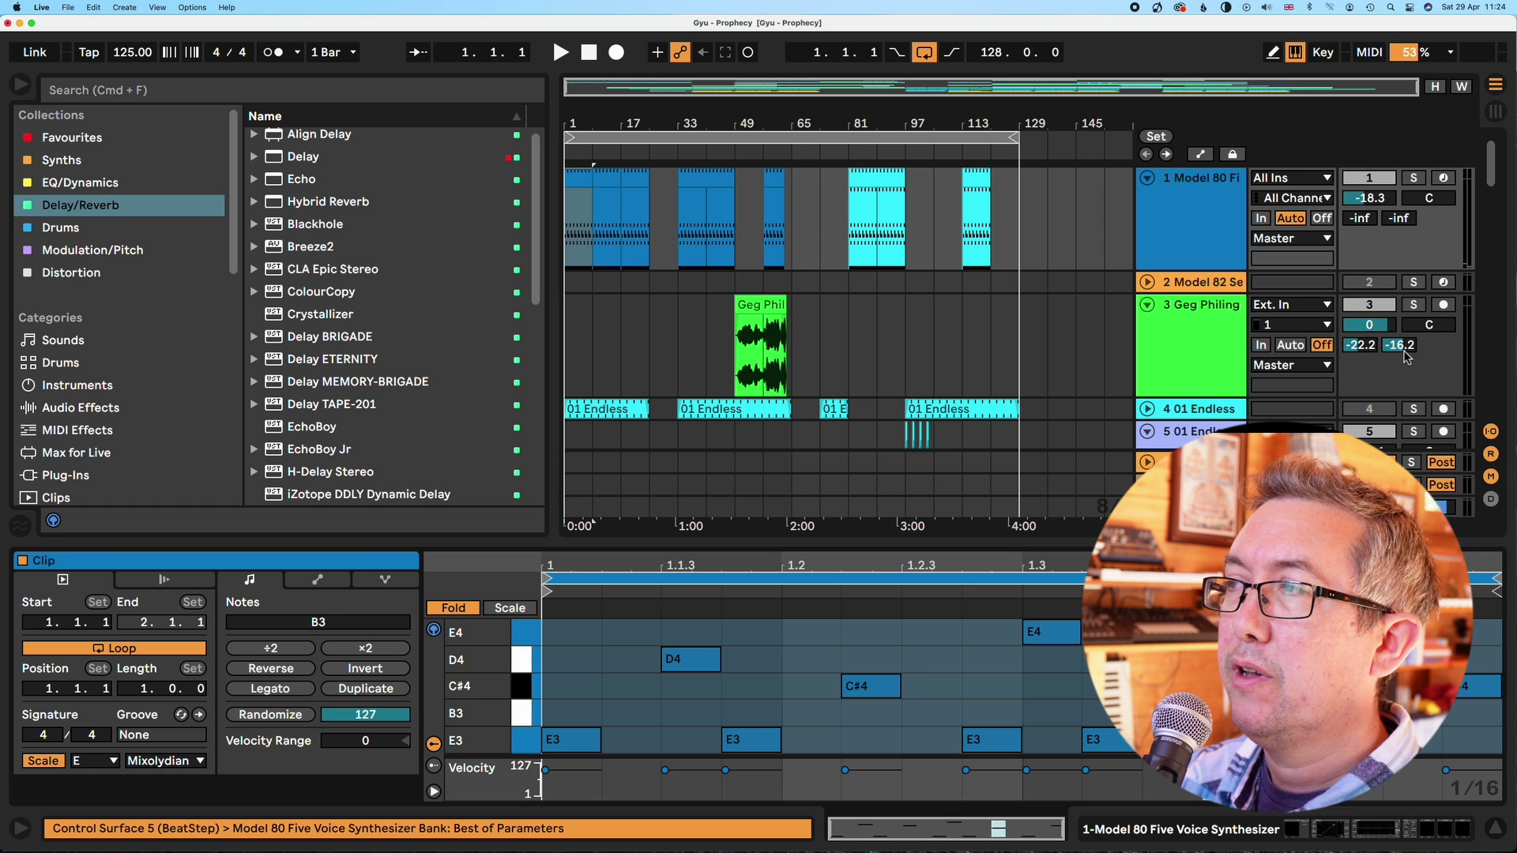
Solo track 1 with the Model 80 and play its clip from bar 9.
left_click(1414, 180)
left_click(606, 178)
key("space")
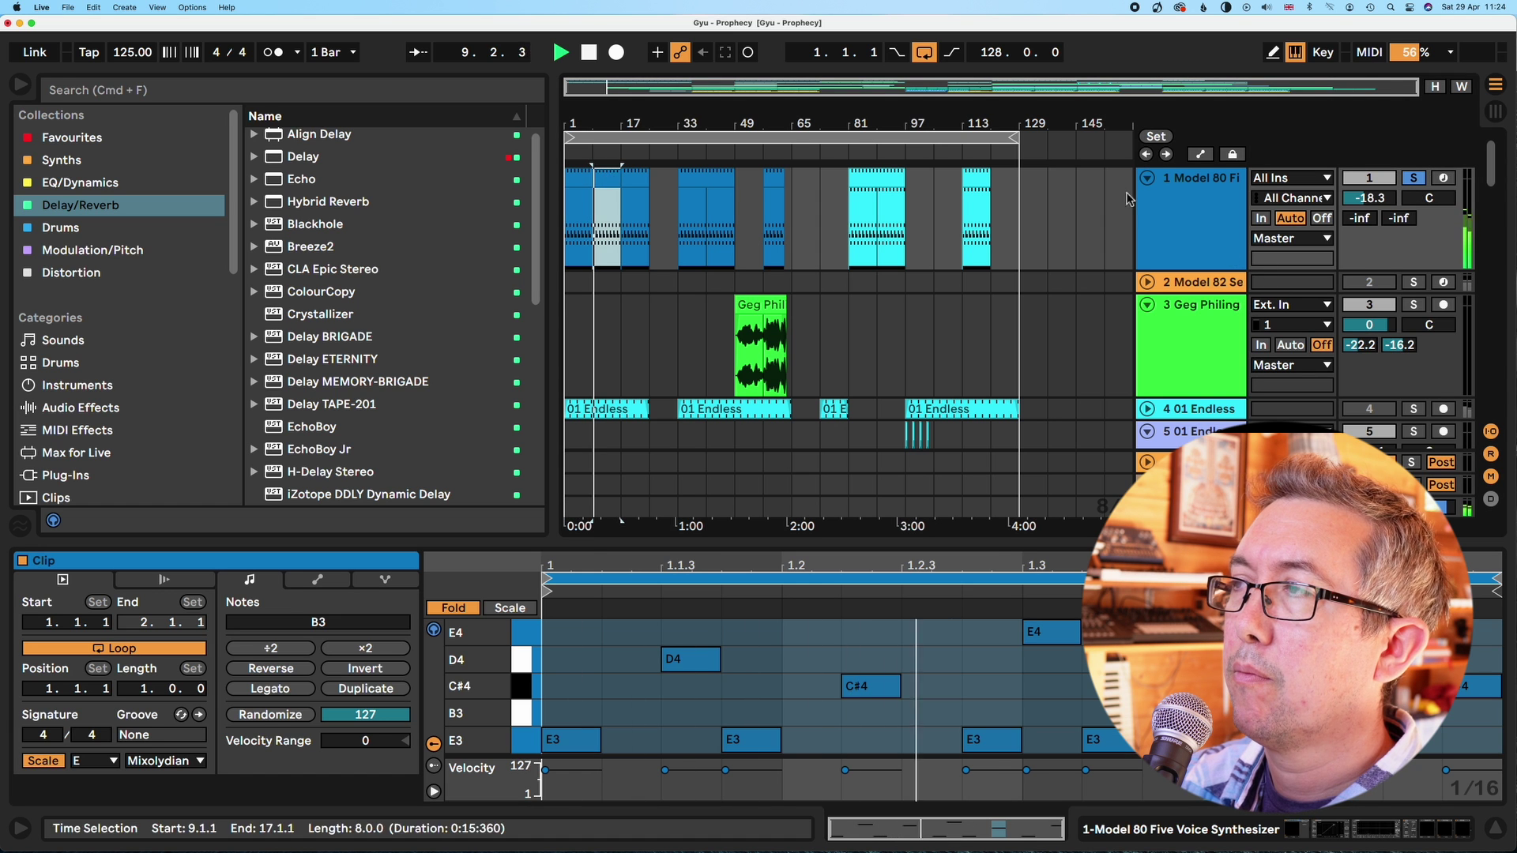
View the Pulse Seq patch in track 1's Model 80 window, then close it and open the clip at bar 9.
double_click(1168, 210)
key("space")
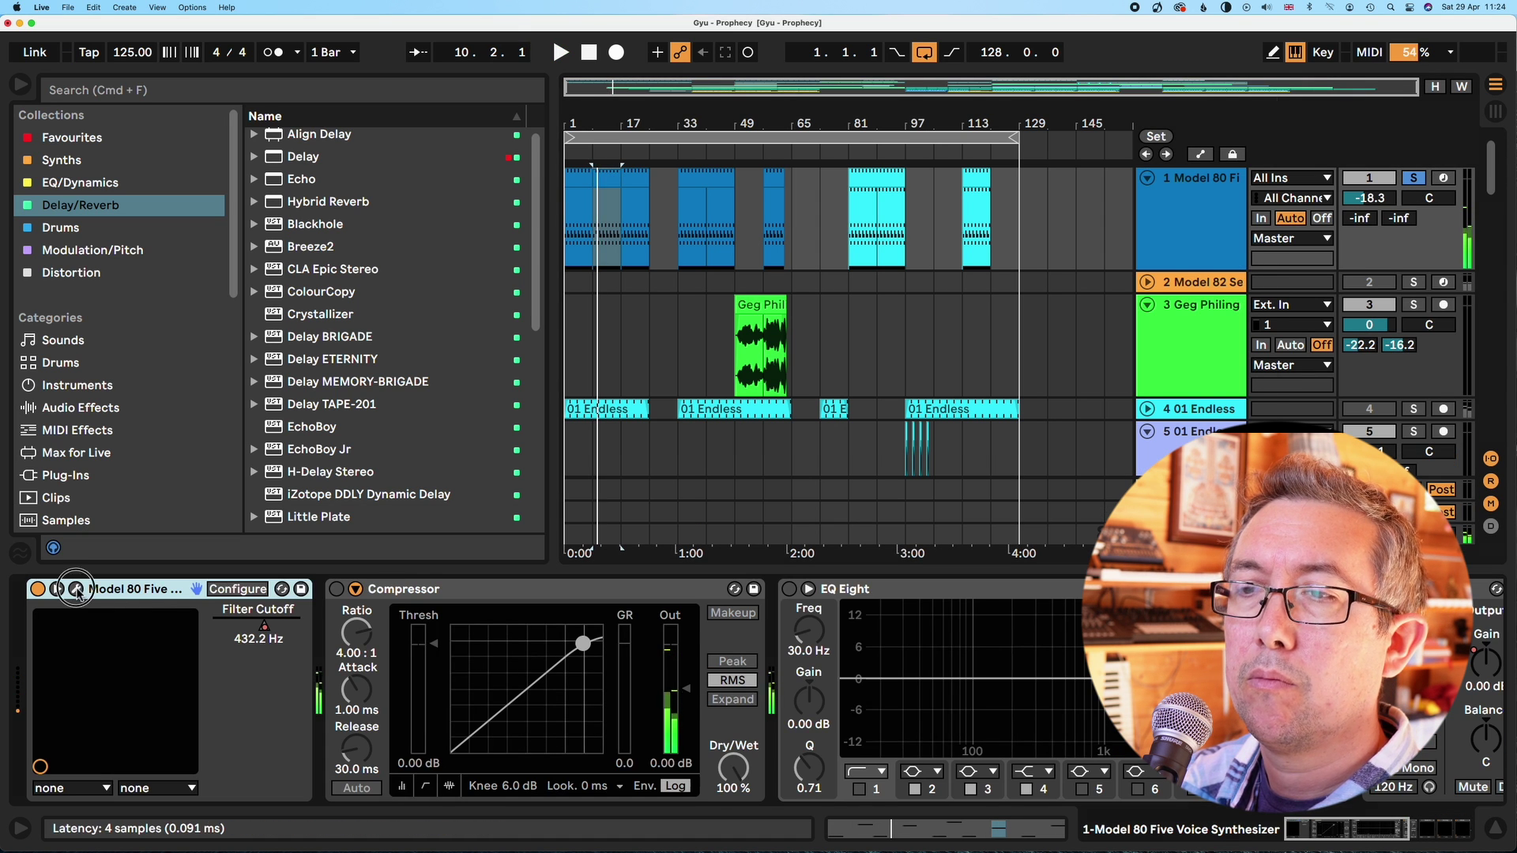
left_click(196, 589)
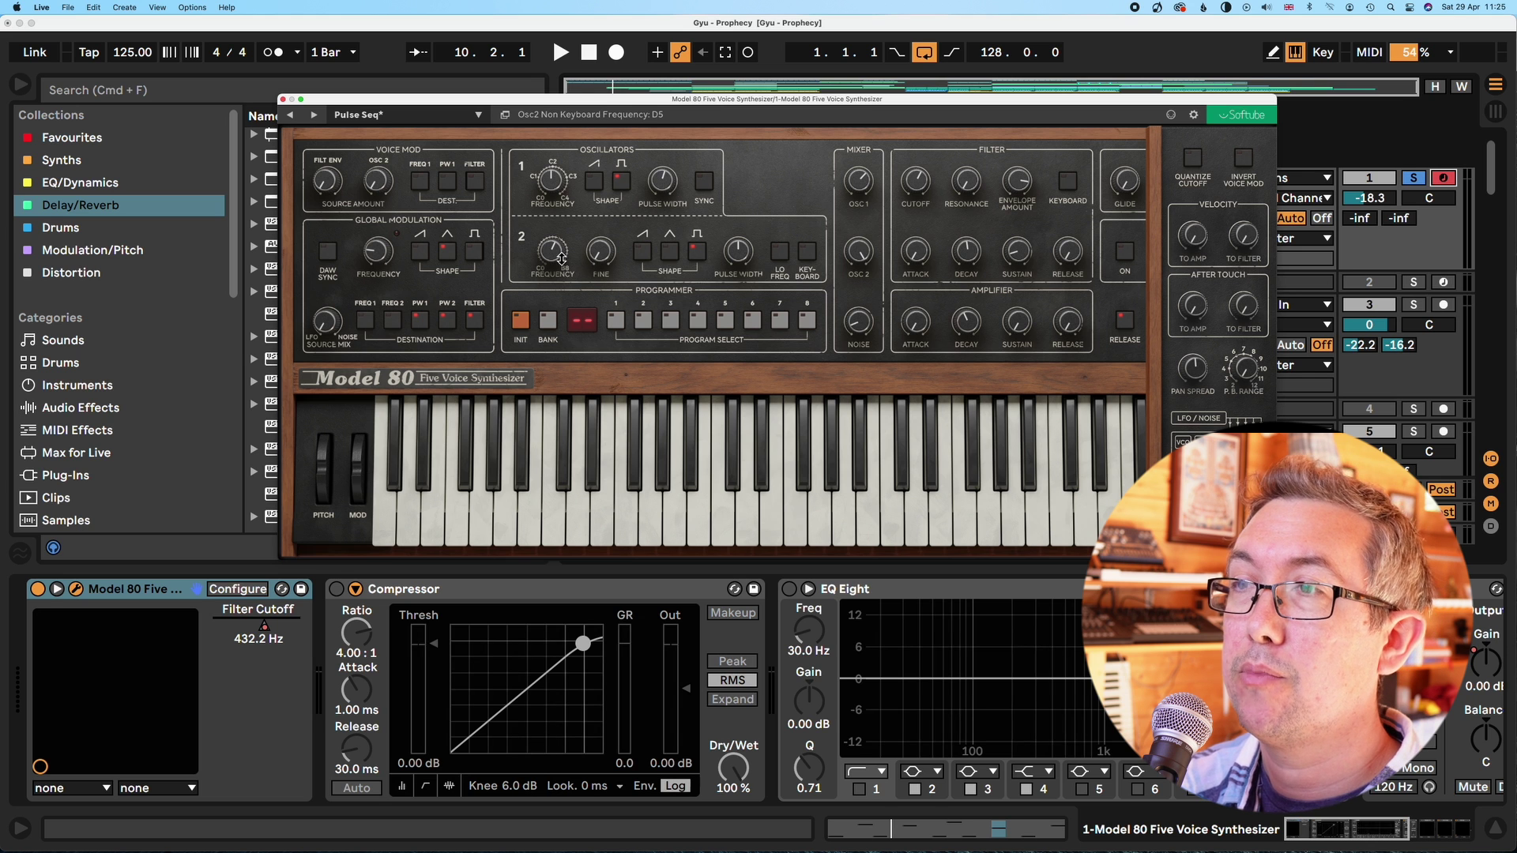
mouse_move(558, 255)
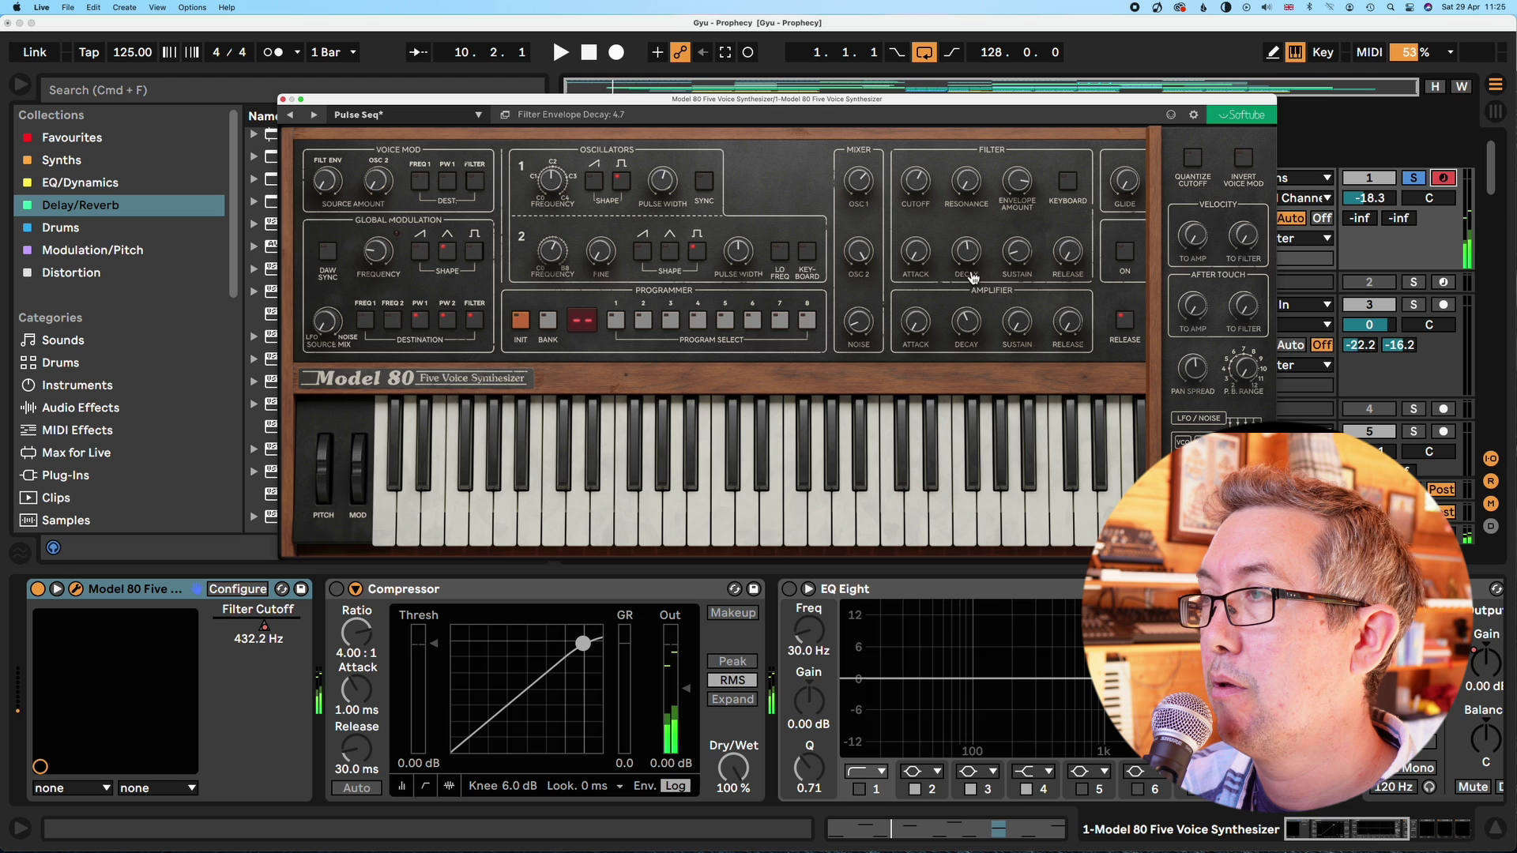
left_click(283, 99)
left_click(632, 176)
double_click(605, 176)
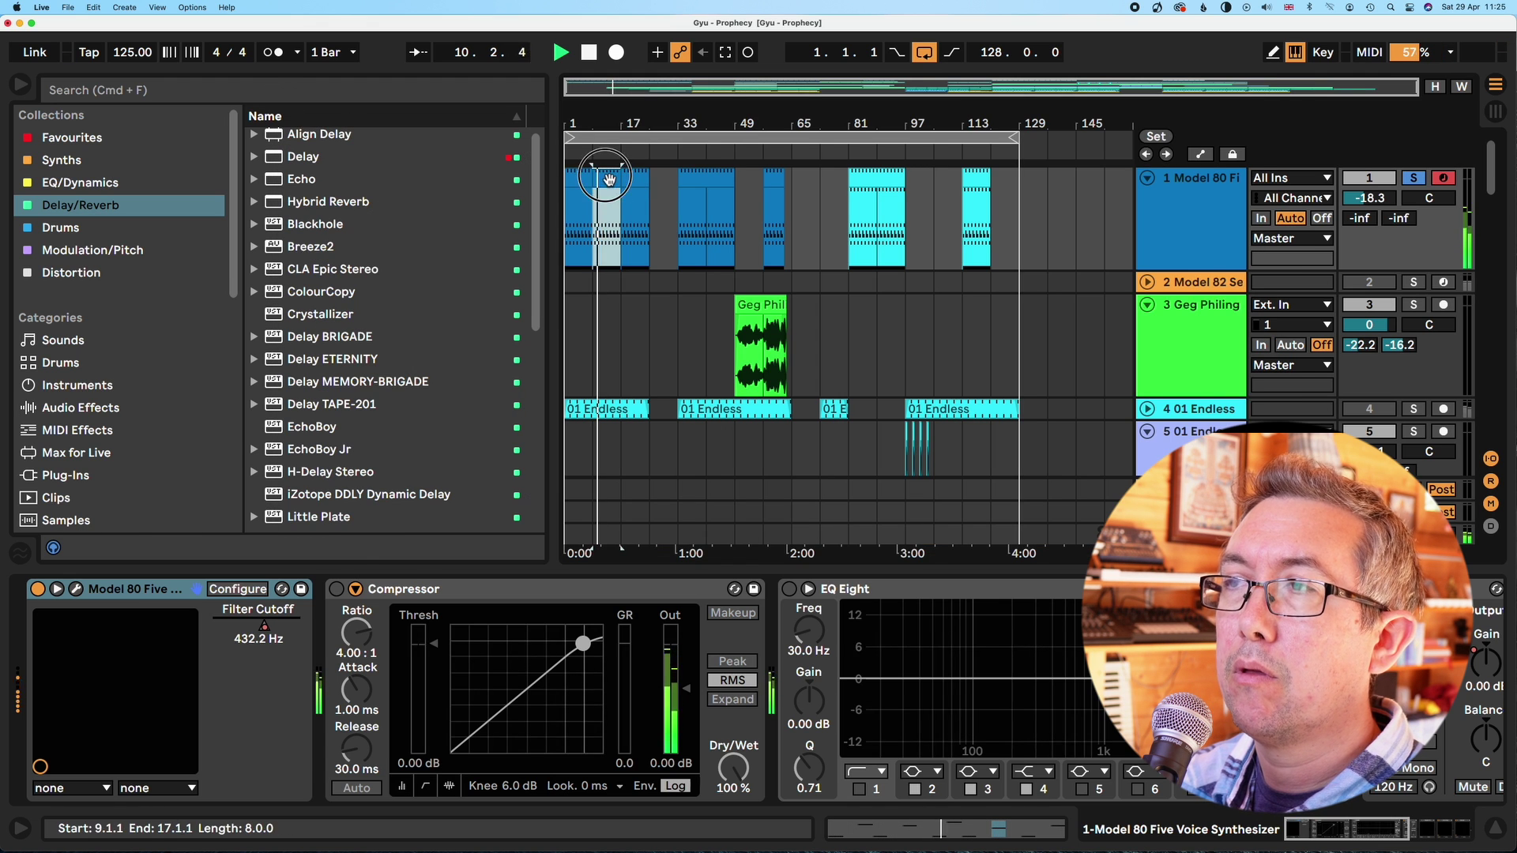
Solo BASS track 11, audition it from bar 9 and bring up its Model 80 synth window.
scroll(1423, 273, "down", 10)
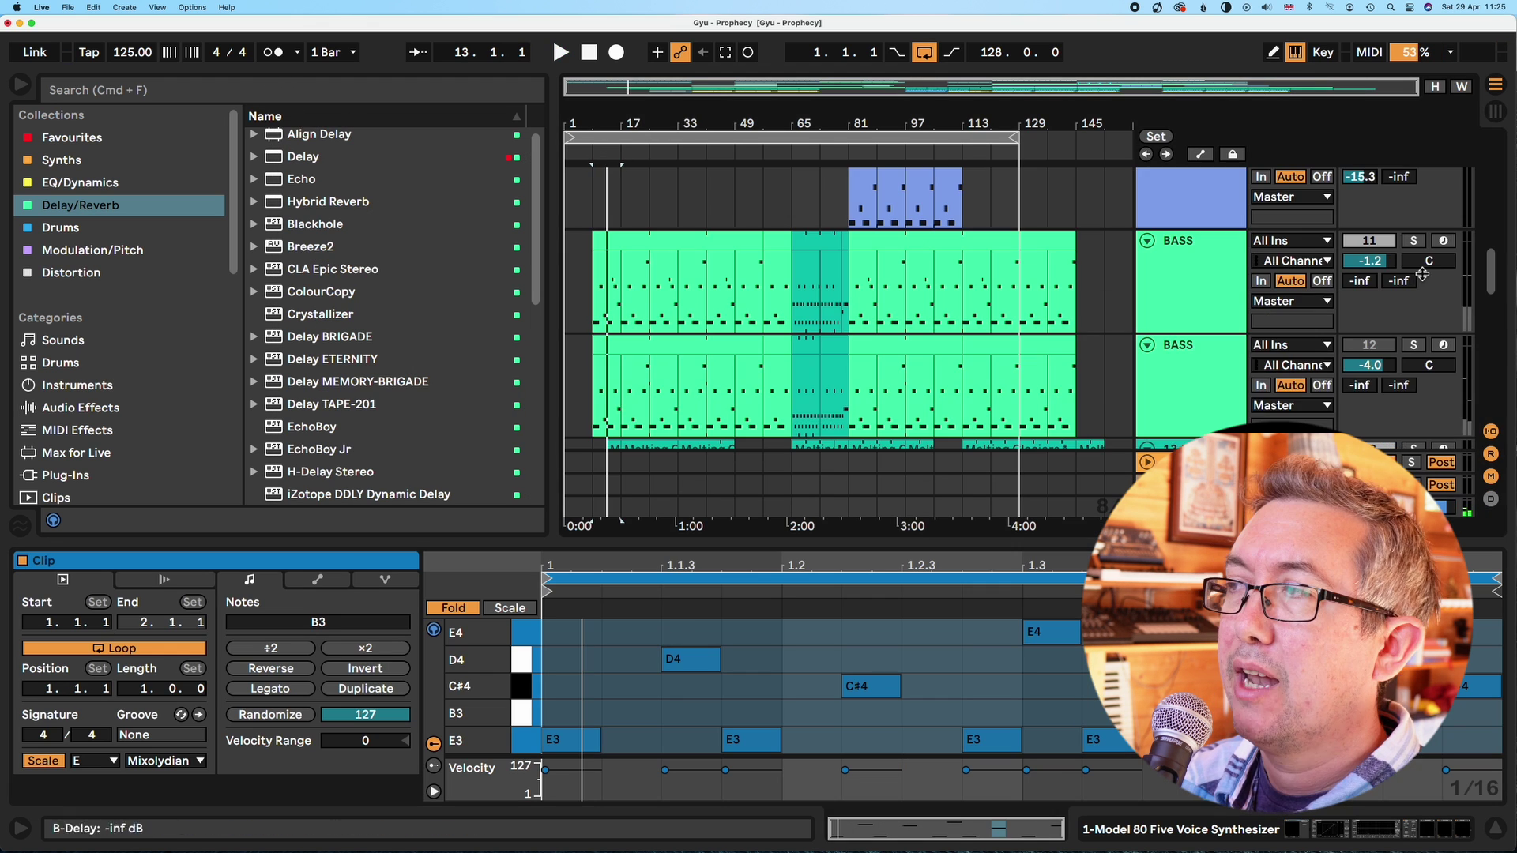
scroll(1387, 294, "up", 1)
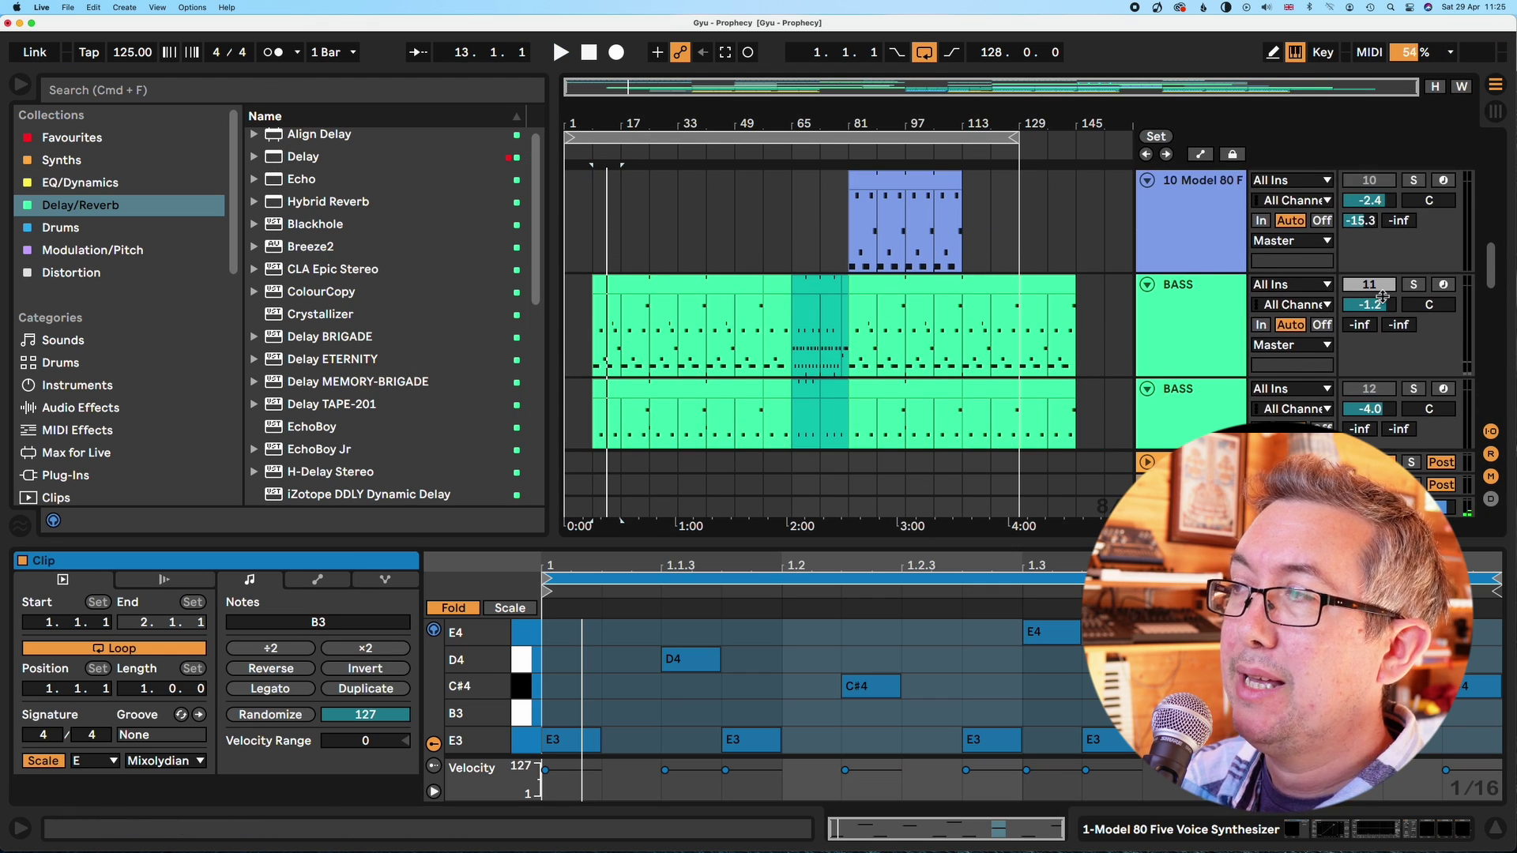
left_click(1414, 293)
key("space")
left_click(1204, 320)
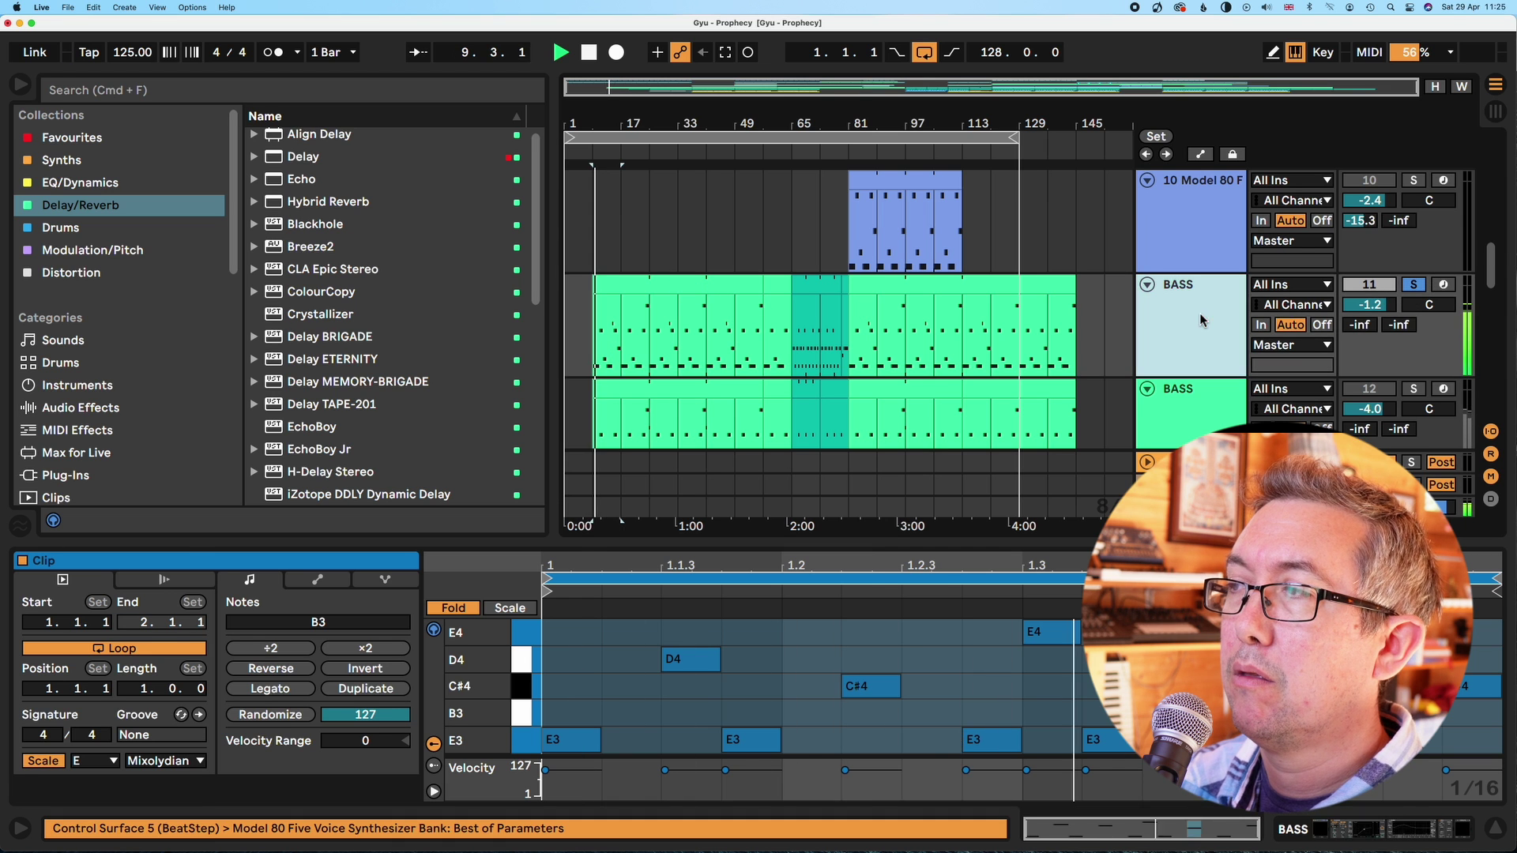
key("space")
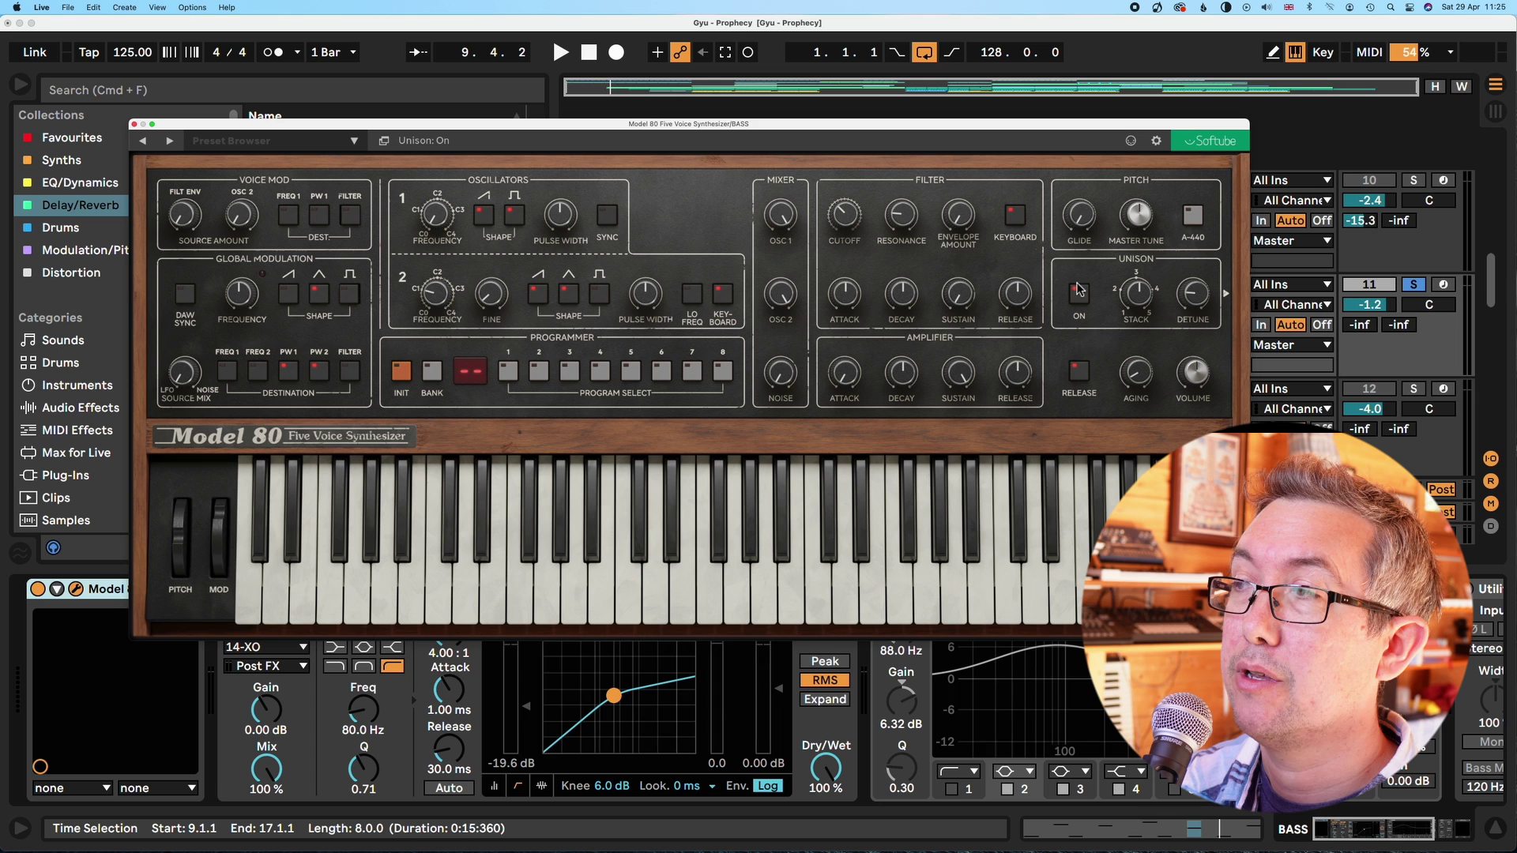
Adjust the filter cutoff and set Unison Detune to 4.3 on the bass Model 80 while the line plays.
key("space")
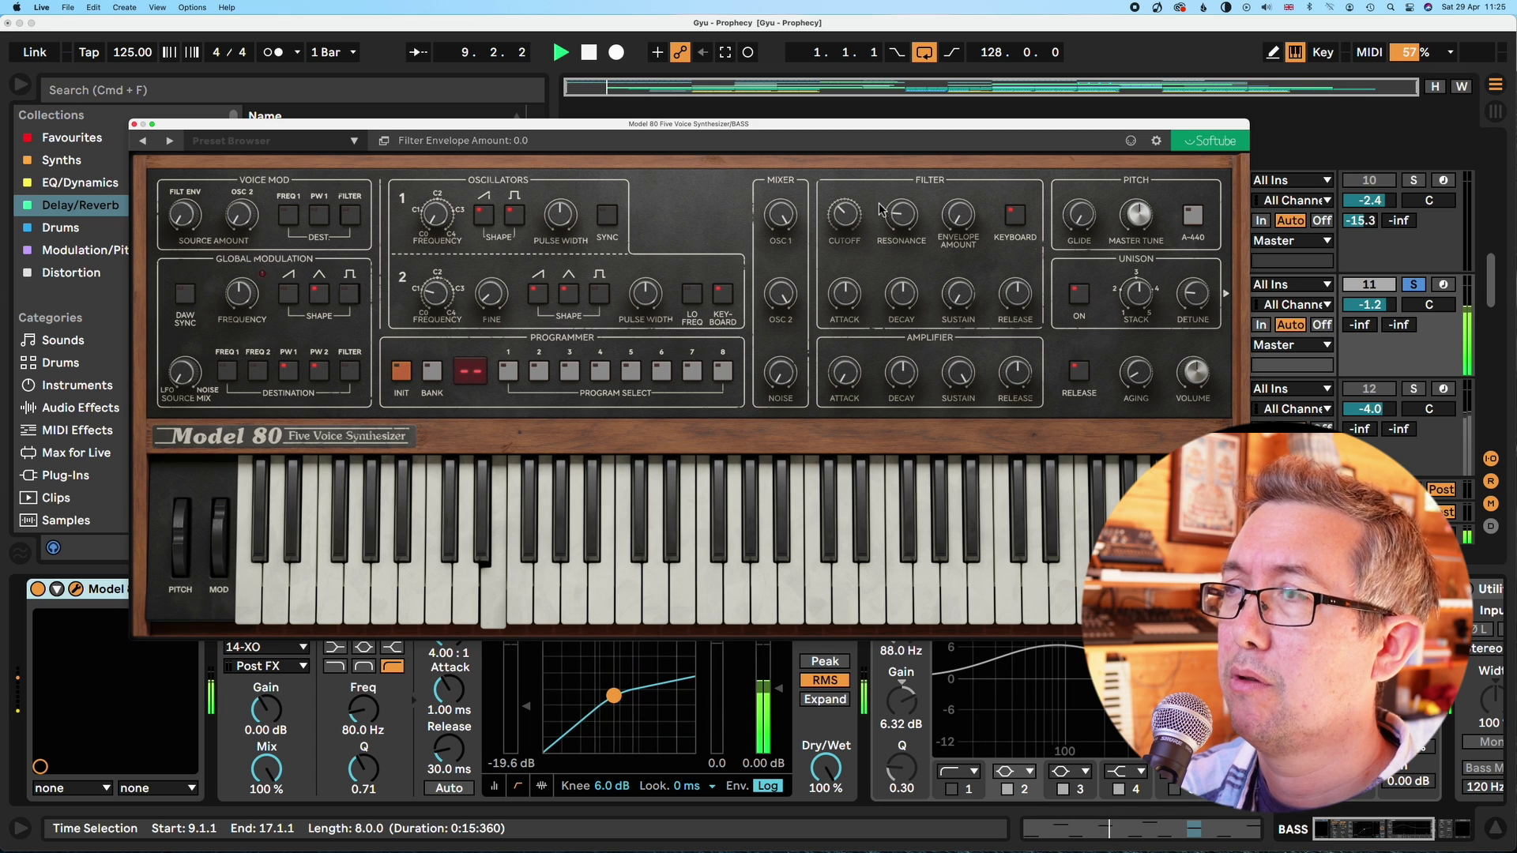
left_click_drag(848, 203, 854, 168)
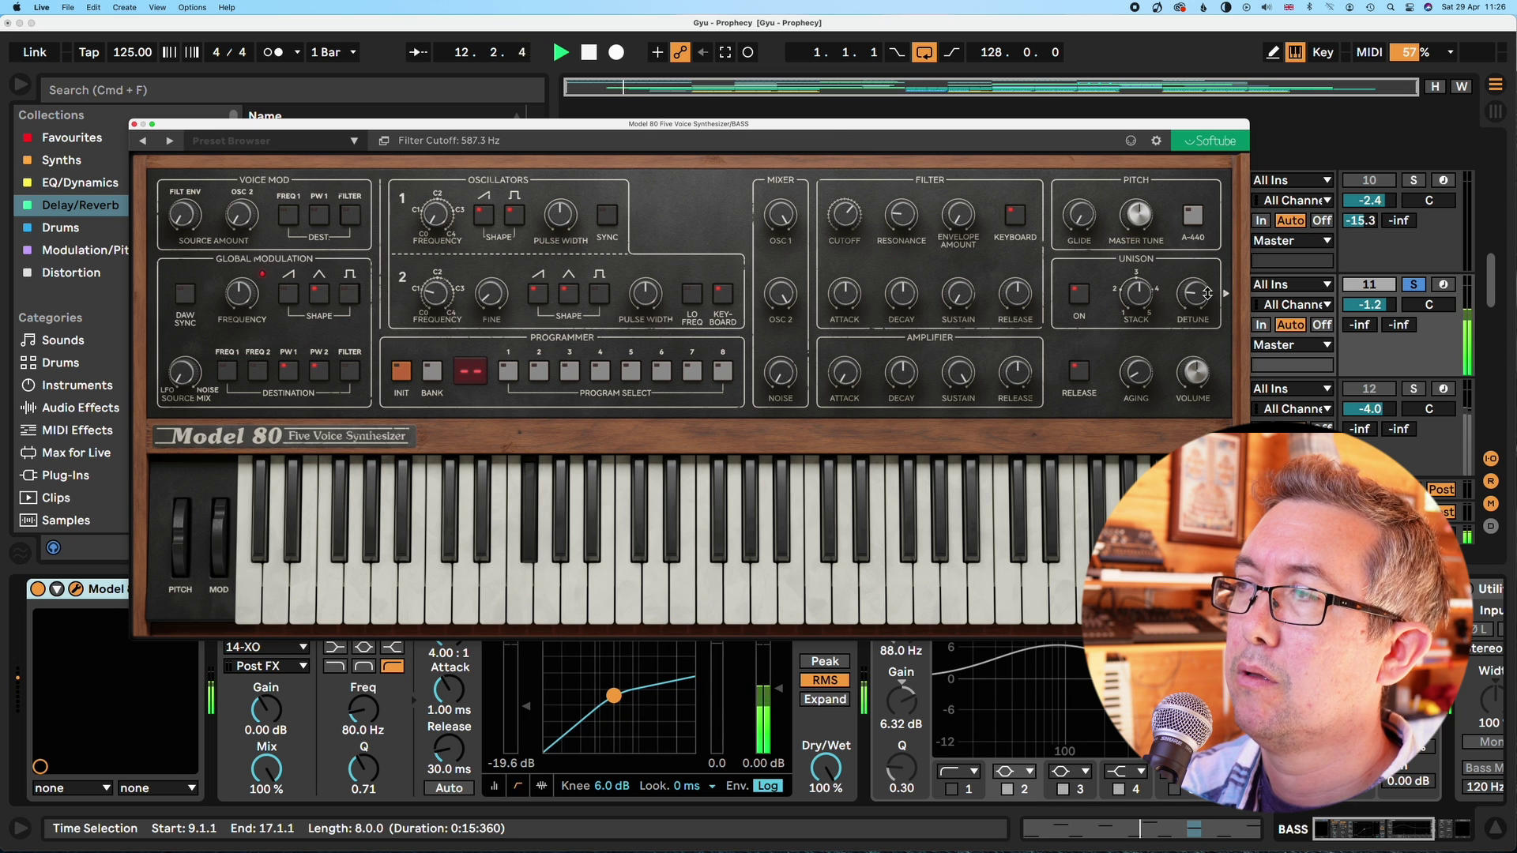
left_click_drag(1207, 293, 1194, 242)
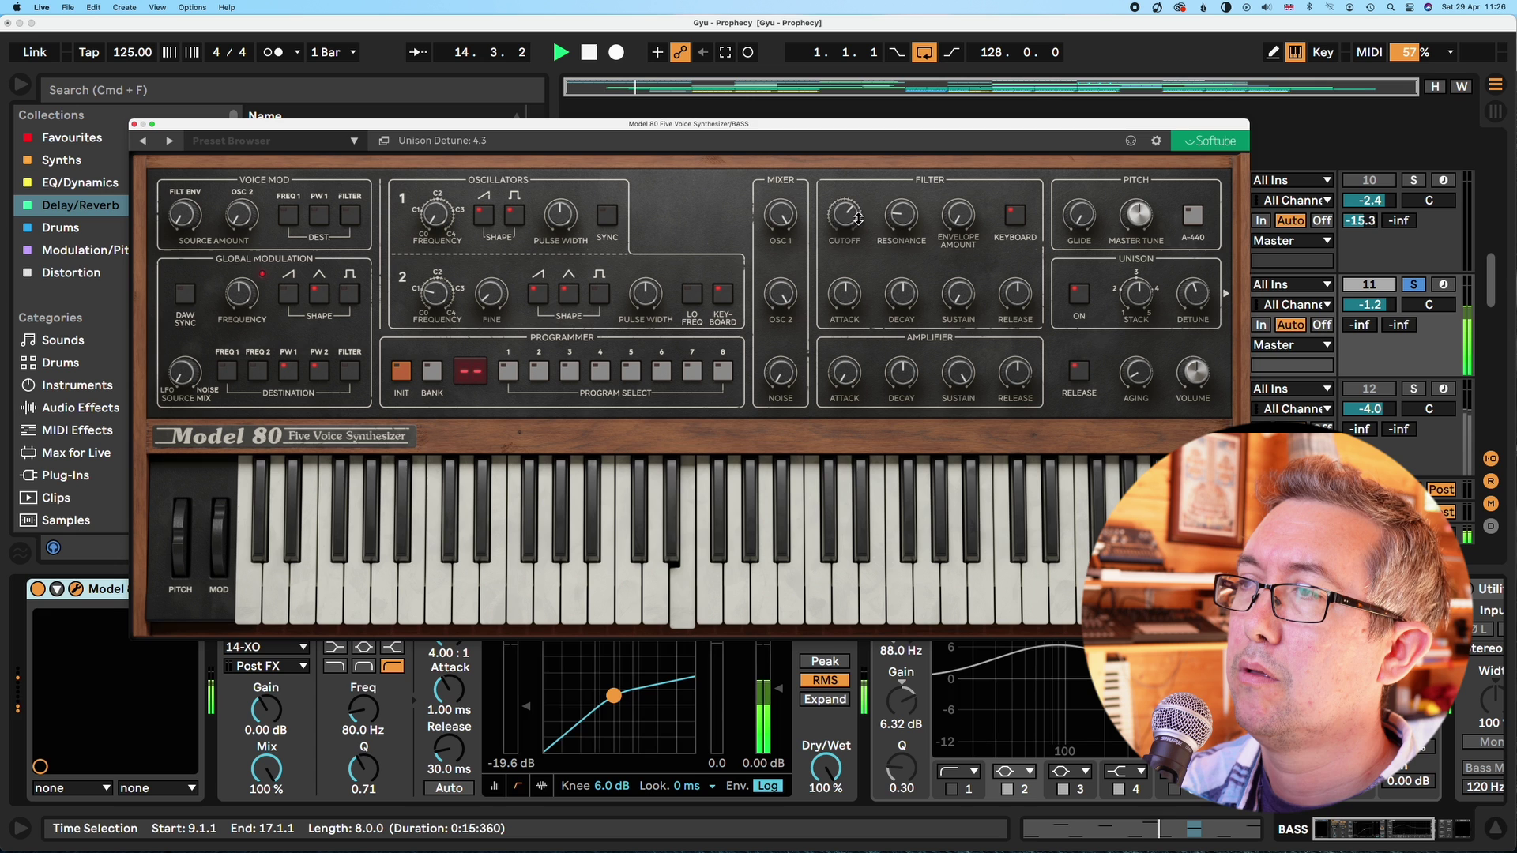
mouse_move(846, 229)
left_mouse_down()
mouse_move(849, 251)
mouse_move(893, 253)
mouse_move(848, 225)
left_mouse_up()
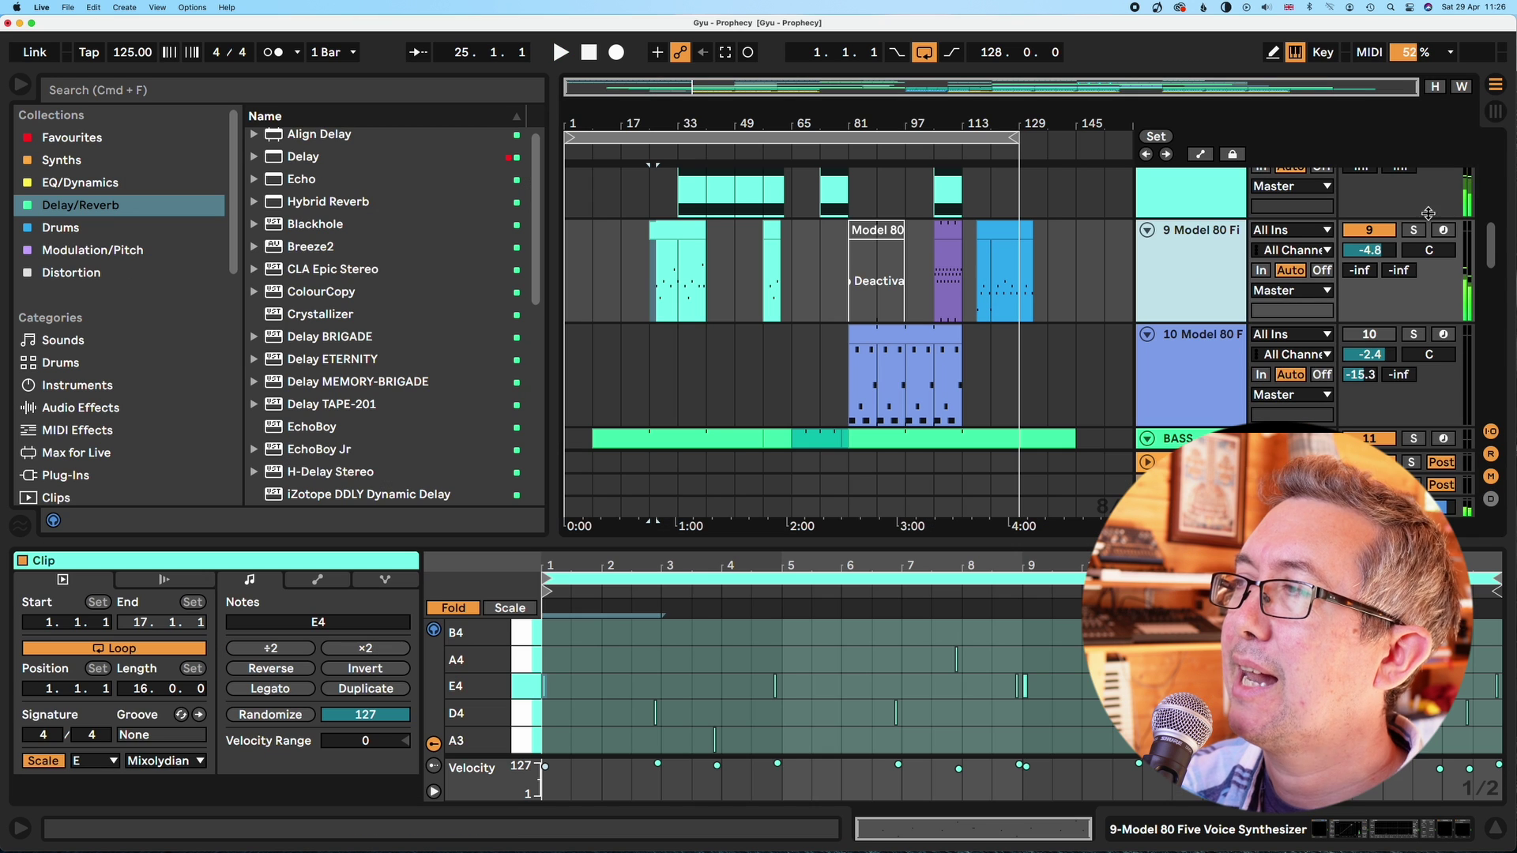
Solo track 9 and open its Model 80 window with the 4-1 Pulse-Width Mod patch.
left_click(1414, 230)
left_click(1220, 269)
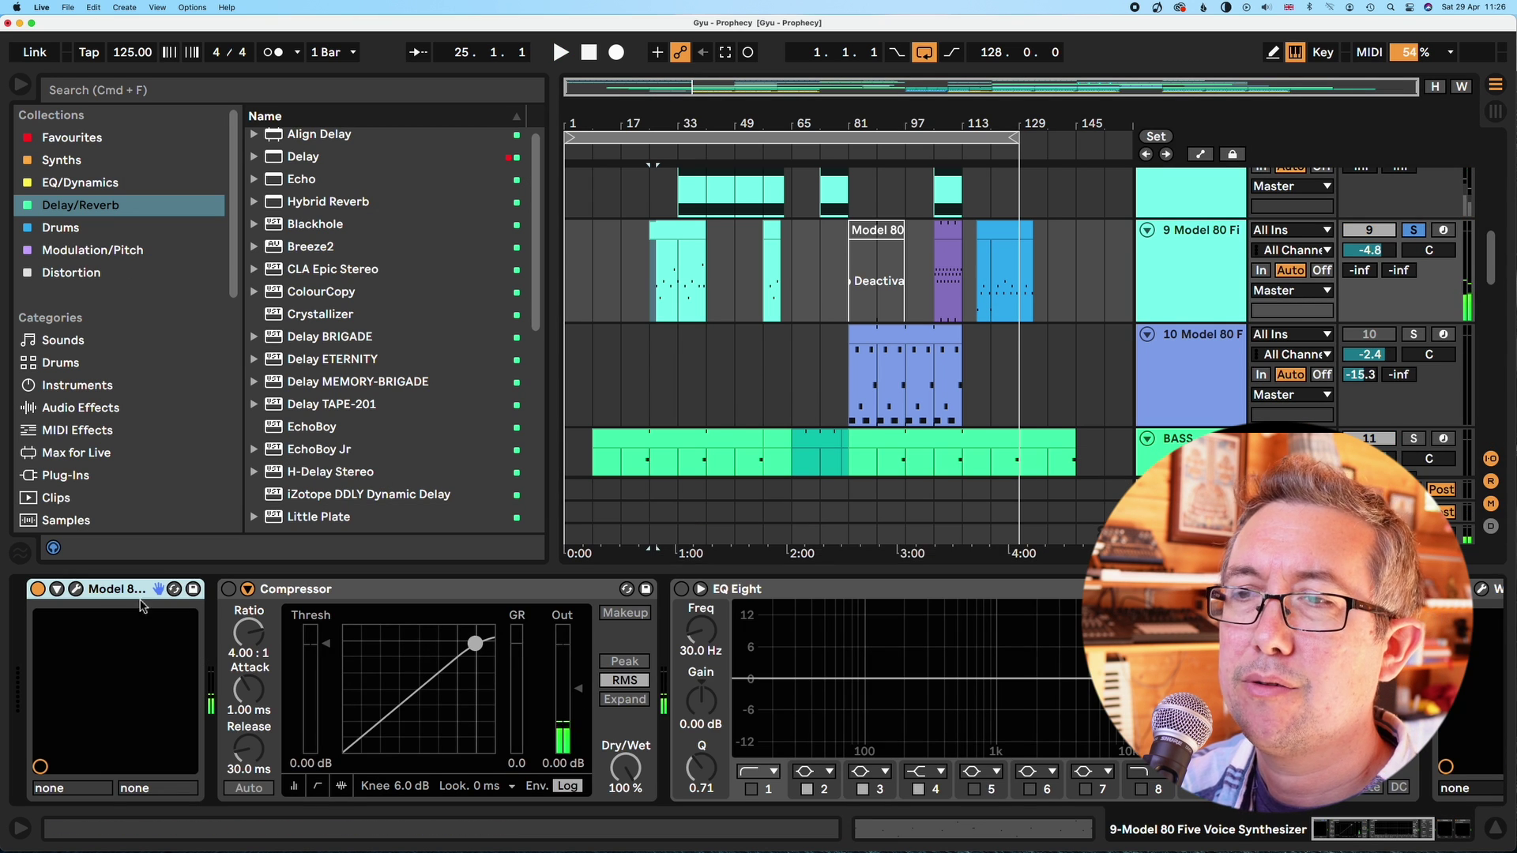
left_click(76, 589)
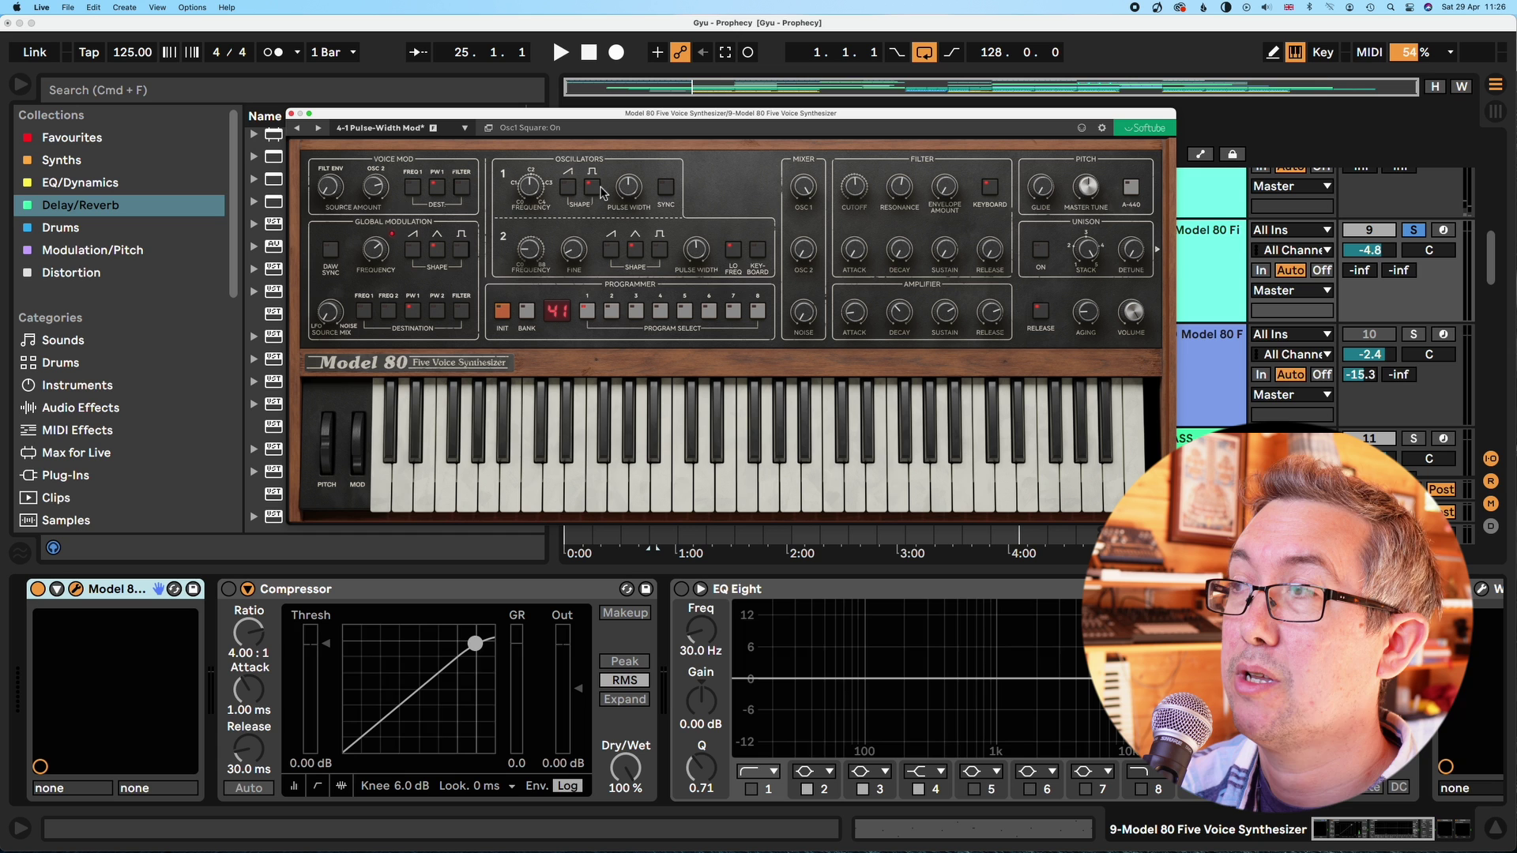
Play the soloed track 9 part from bar 25 and switch off the last plug-in in its device chain.
key("space")
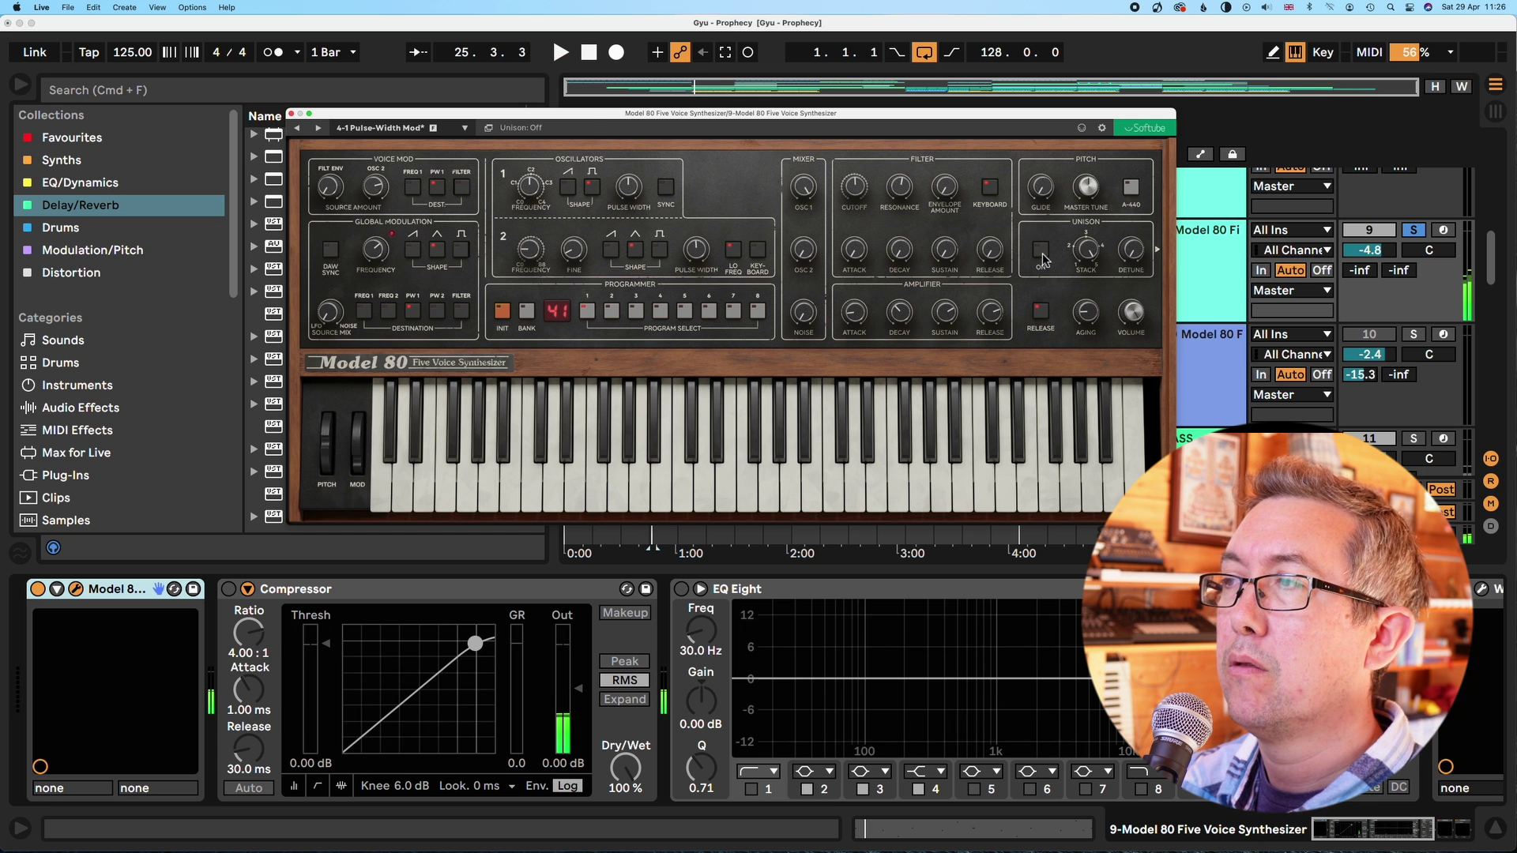
key("space")
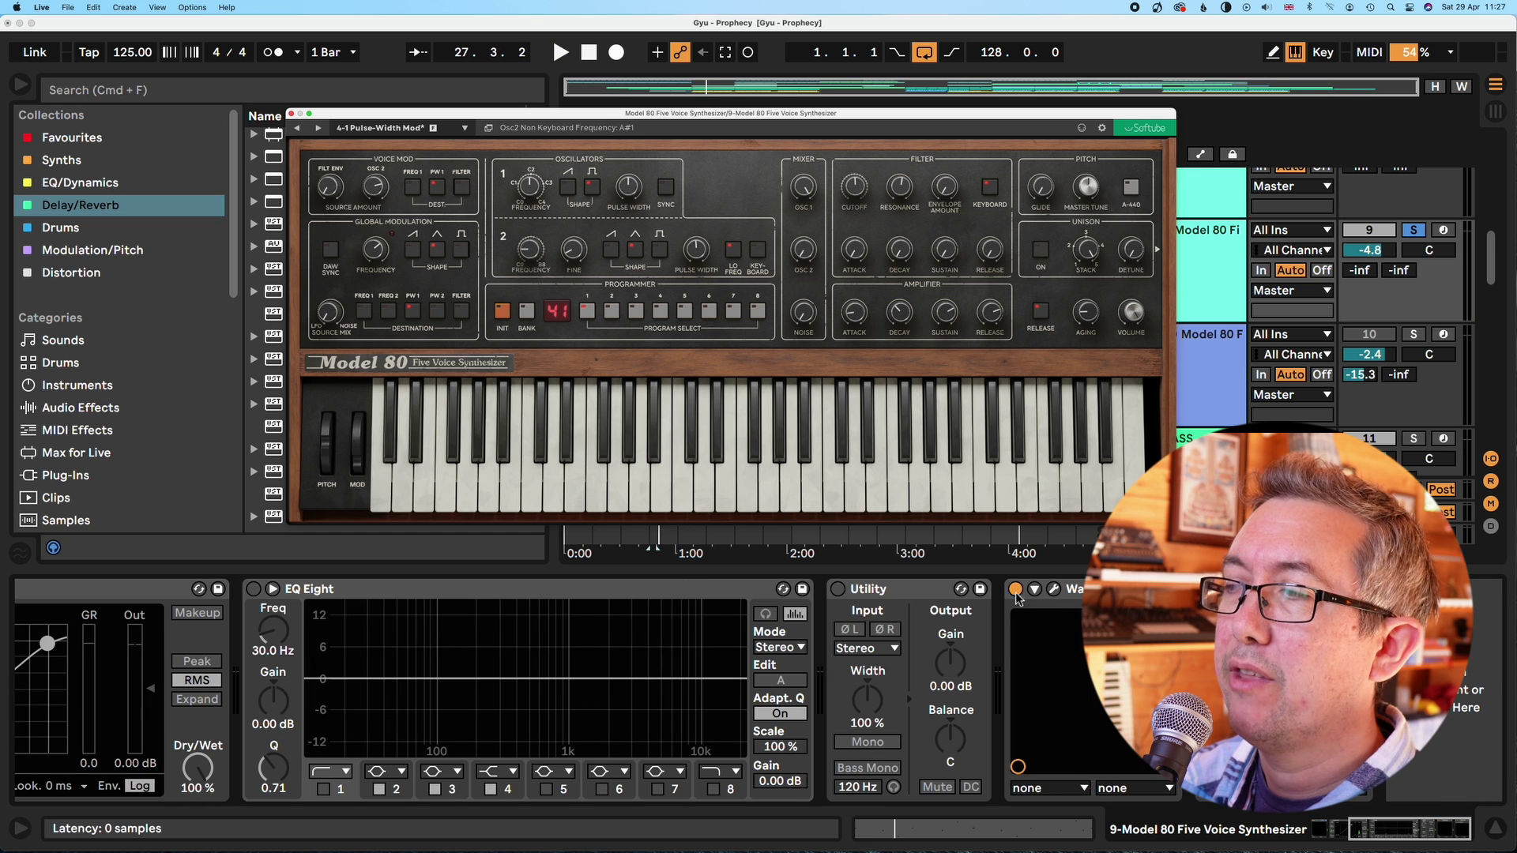
left_click(1015, 588)
key("space")
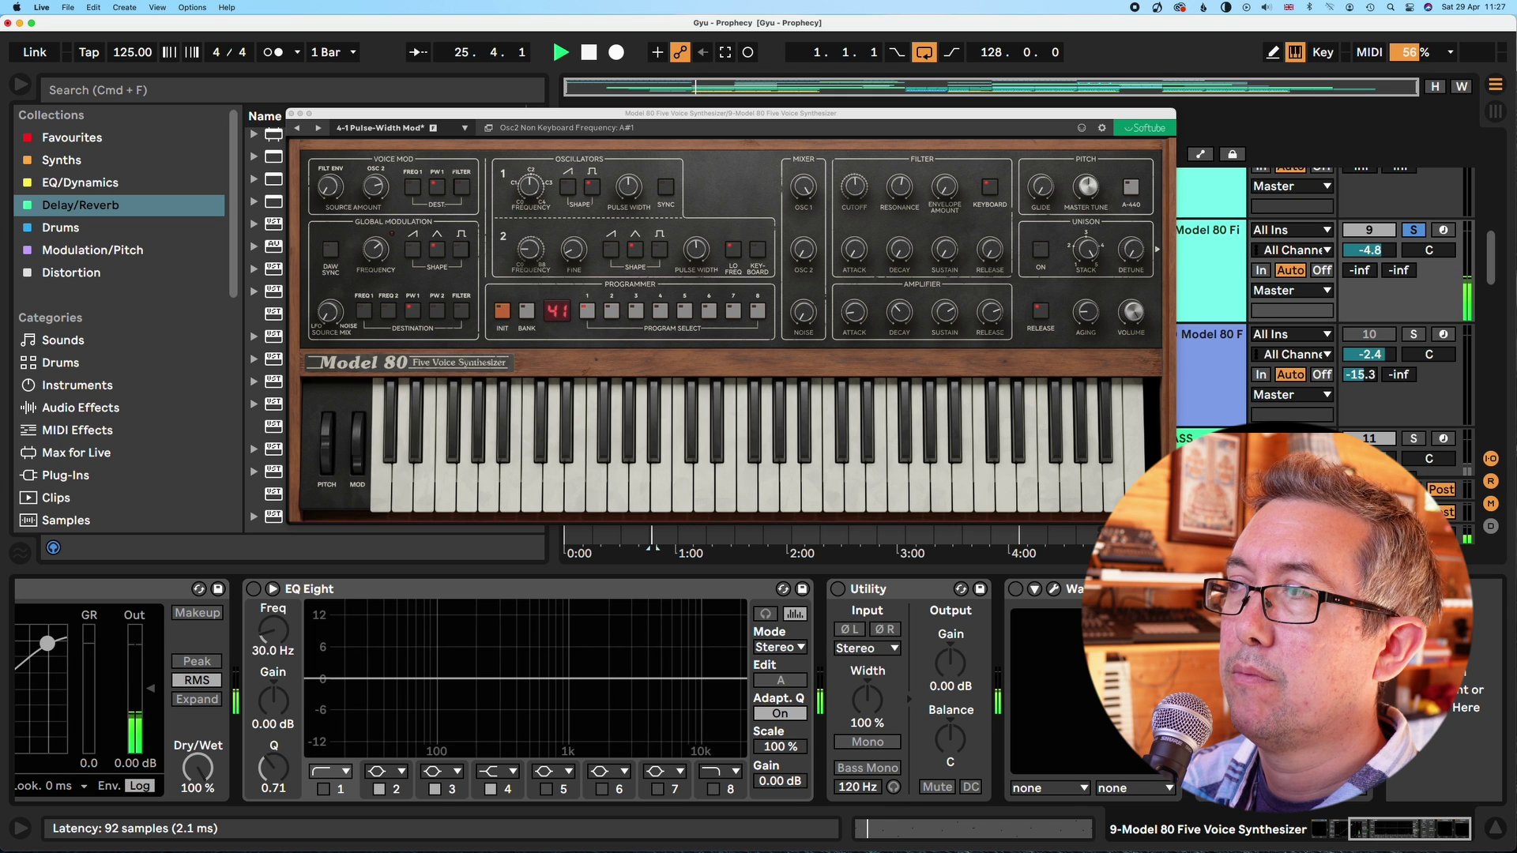
key("space")
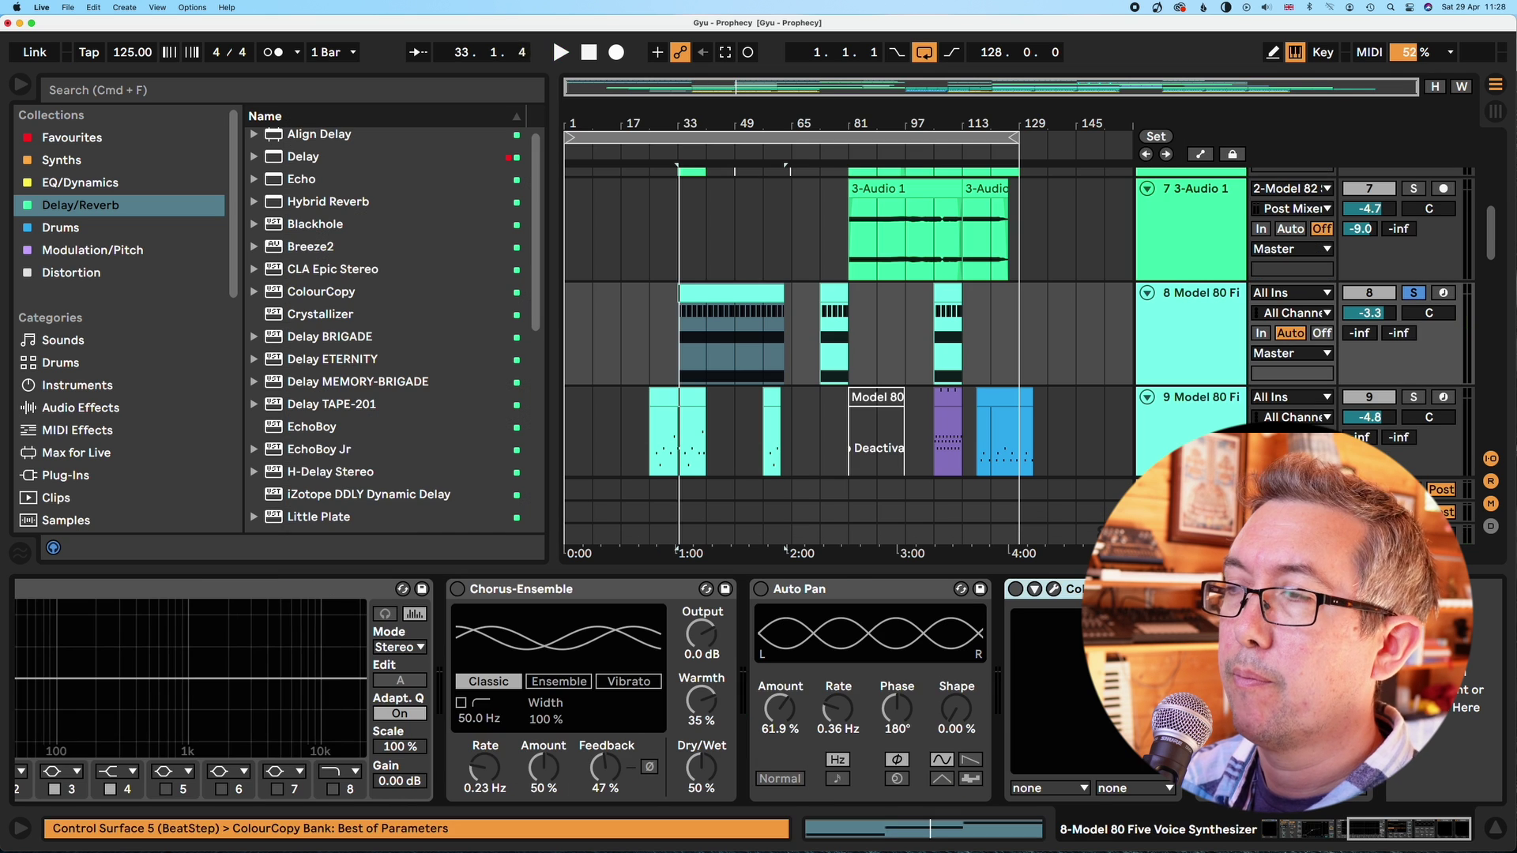
Audition the soloed track 8 from bar 33 and open its Model 80 window with the Simple Seq patch.
scroll(419, 663, "left", 8)
key("space")
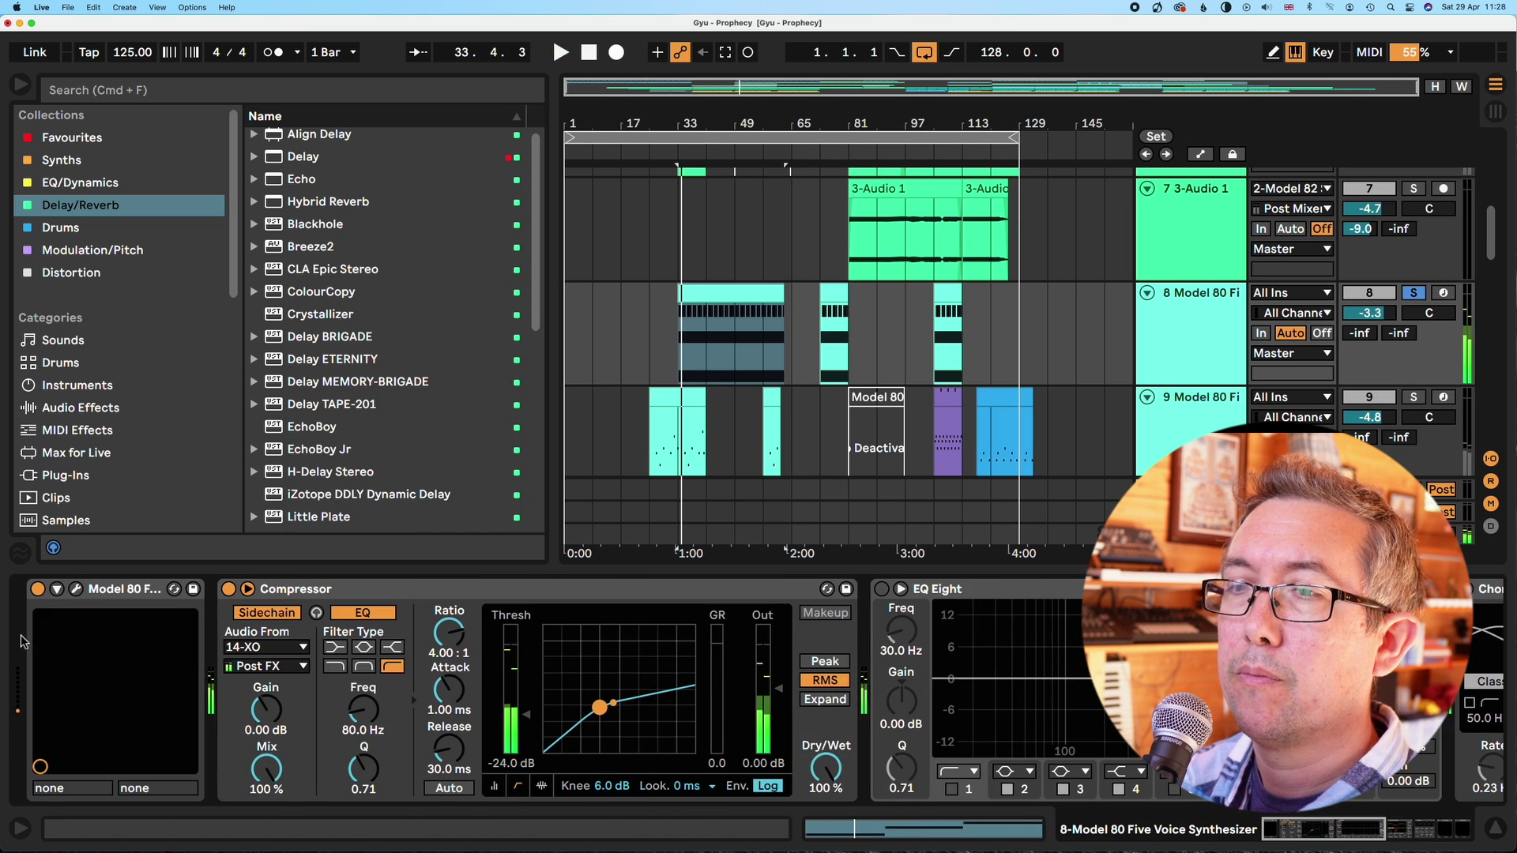
left_click(77, 598)
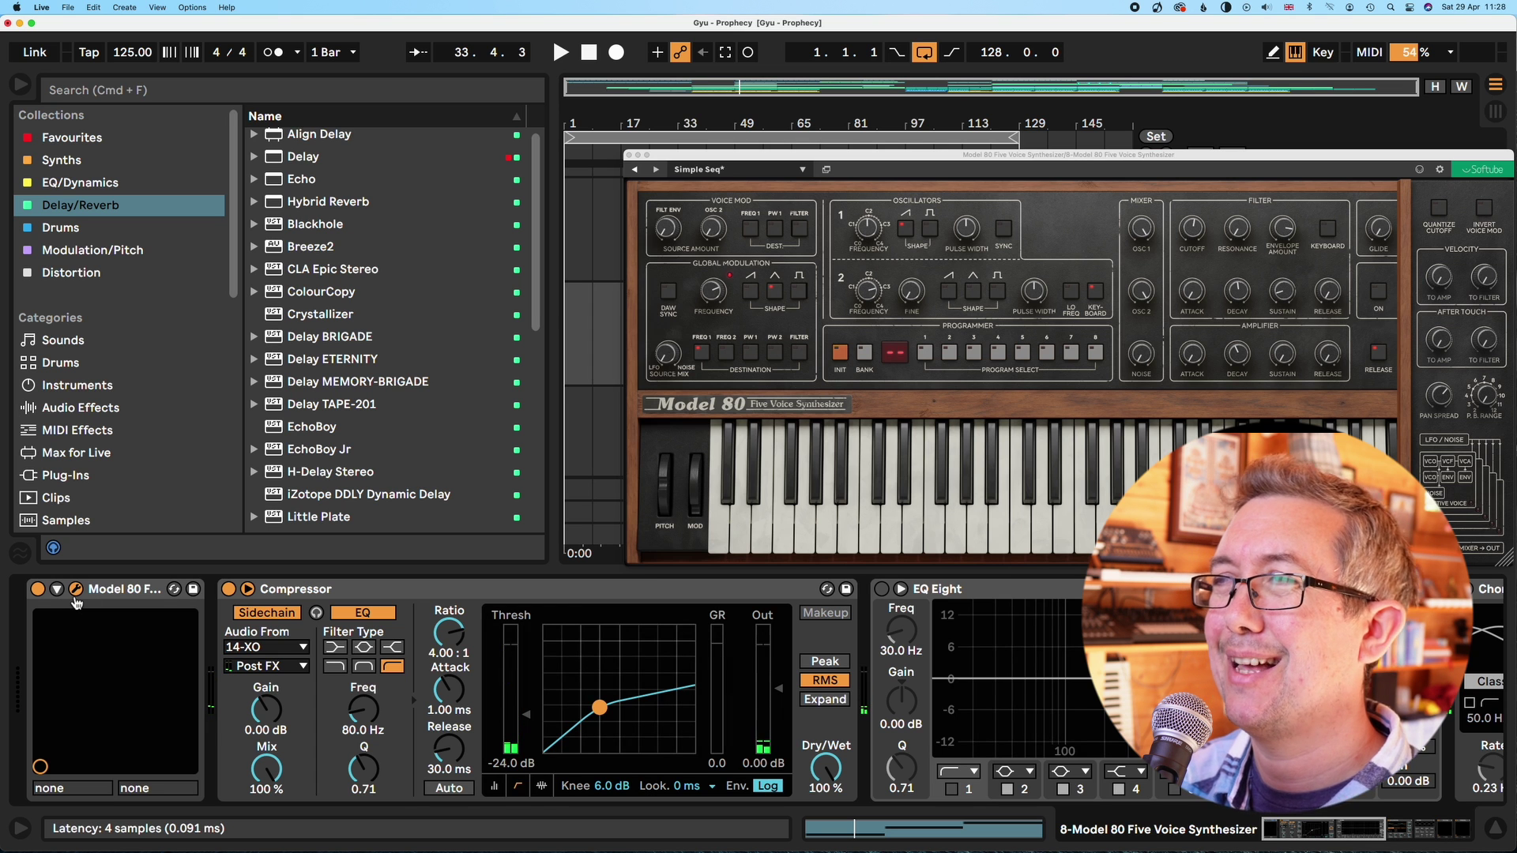
left_click_drag(826, 164, 497, 99)
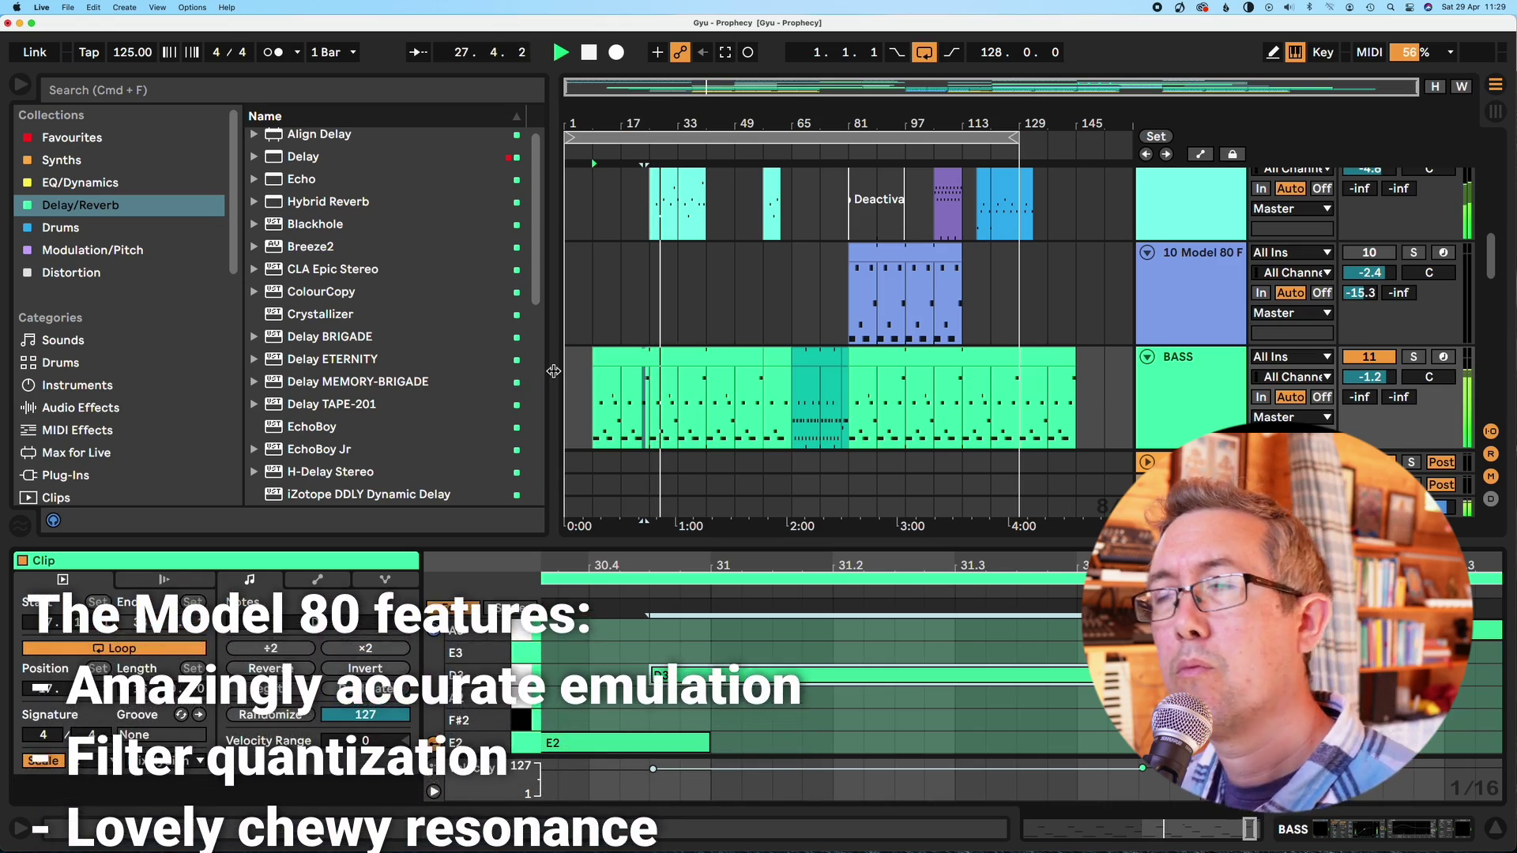
While the full arrangement plays, set track 1's volume to -17.5 dB and track 8's volume to -7.6 dB.
left_click(606, 348)
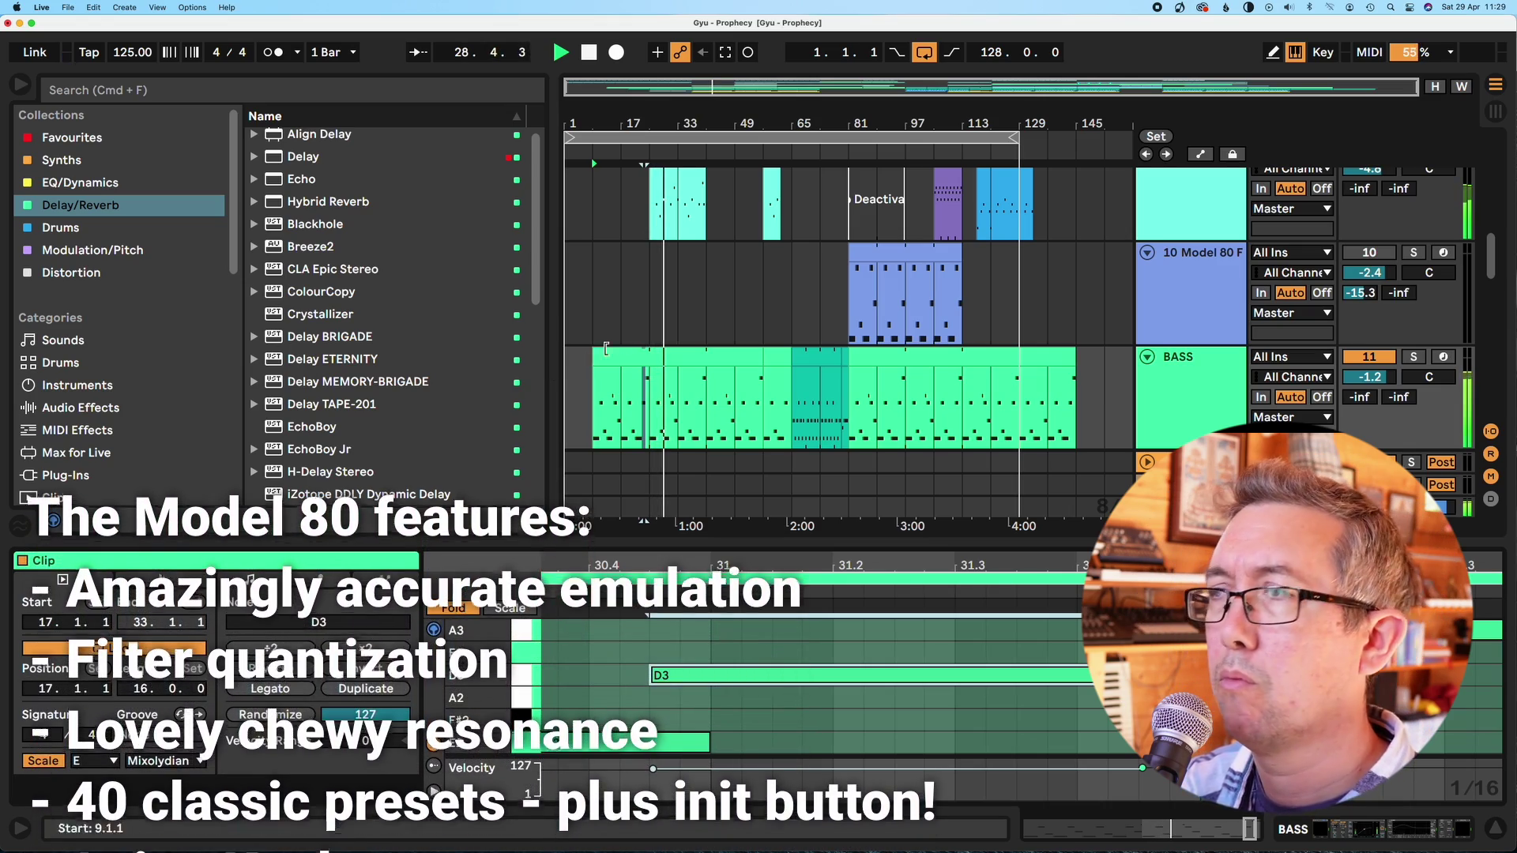
scroll(616, 340, "up", 10)
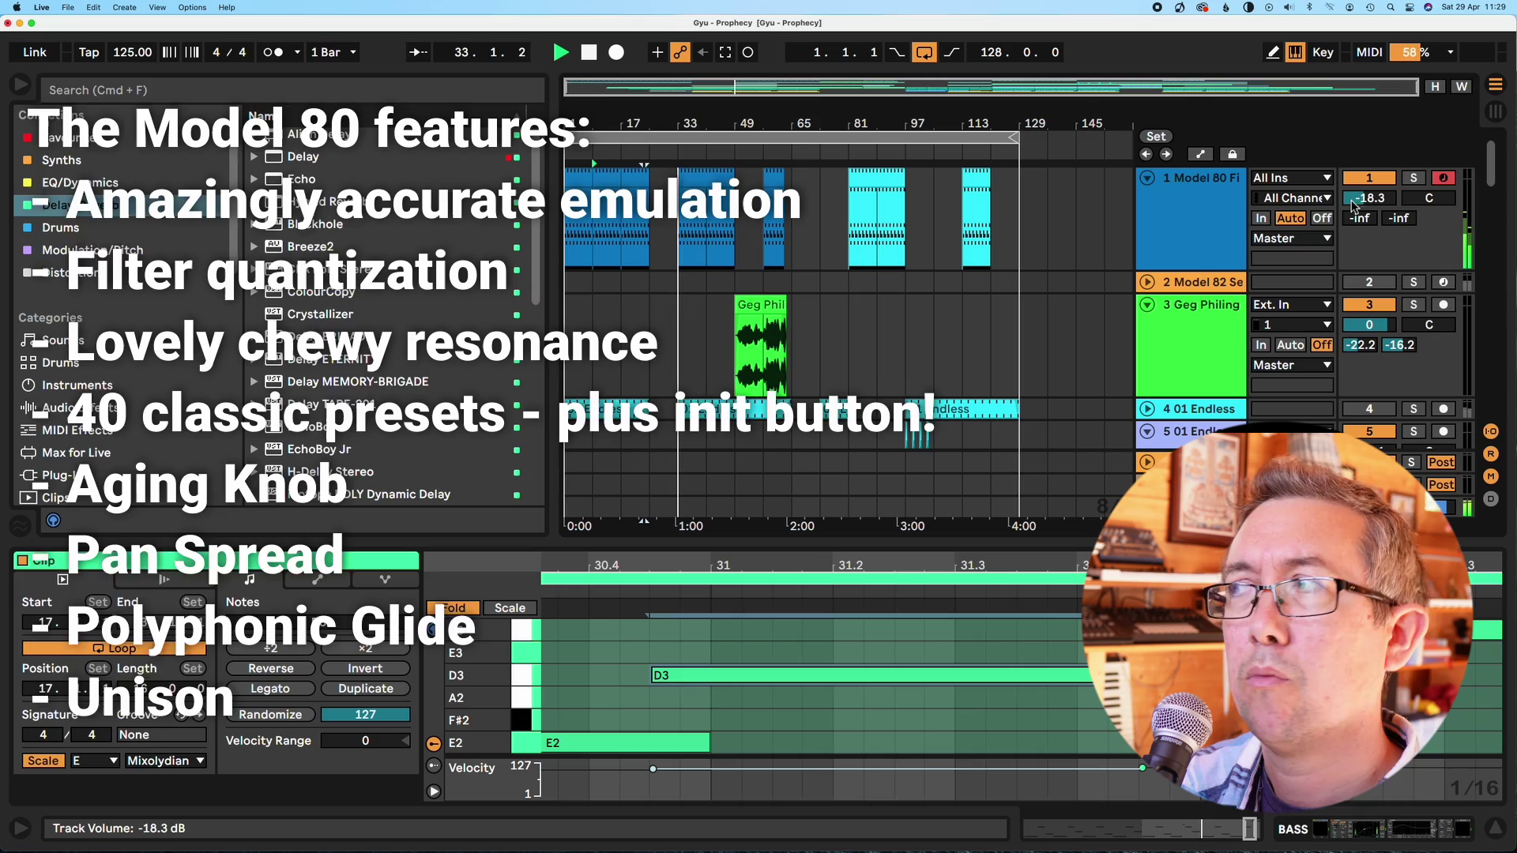
left_click_drag(1352, 202, 1351, 196)
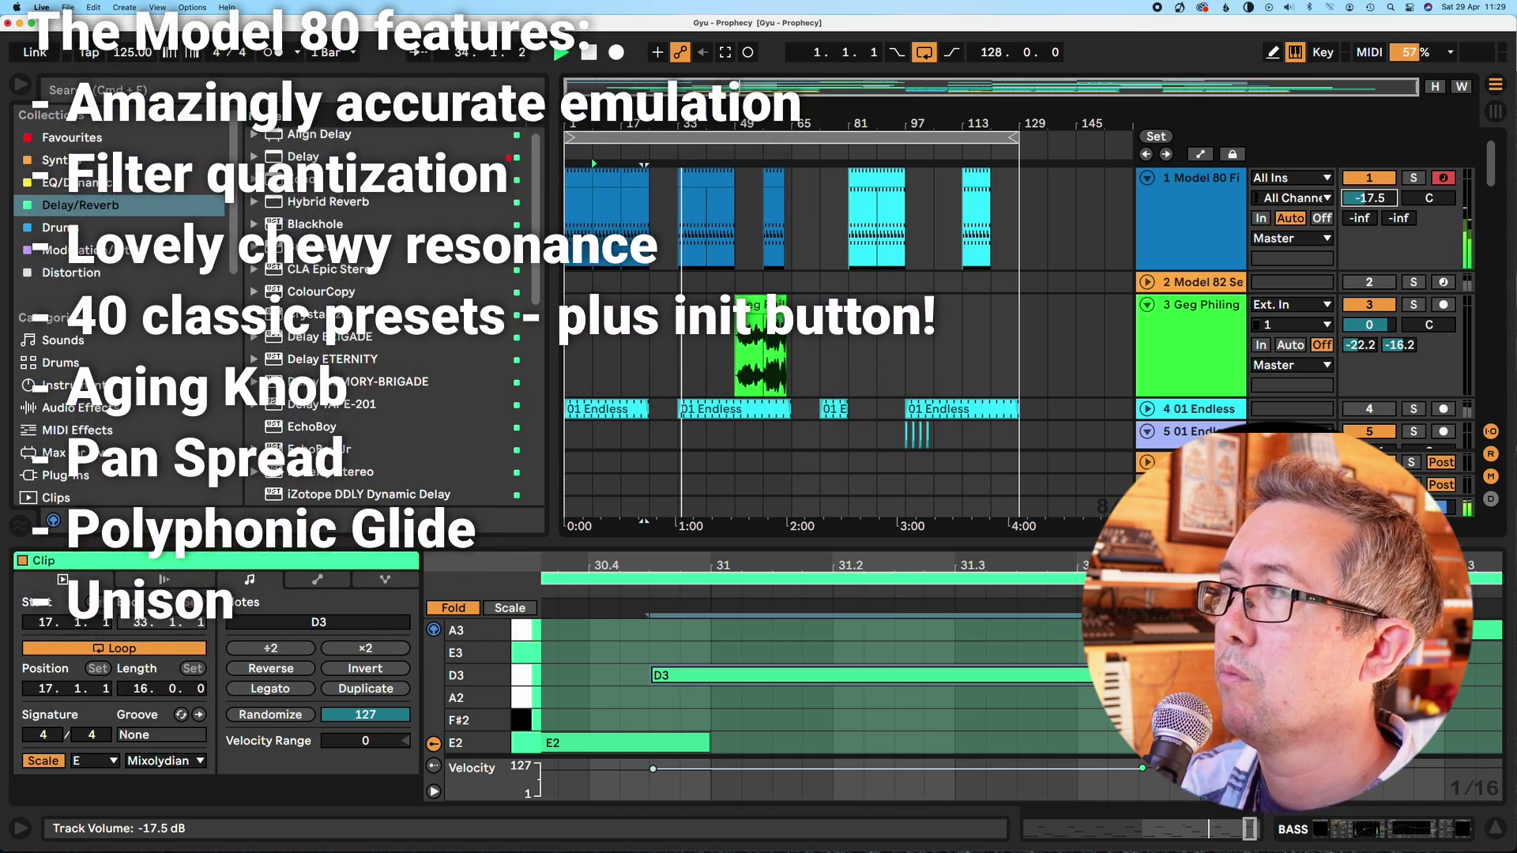
scroll(816, 319, "down", 10)
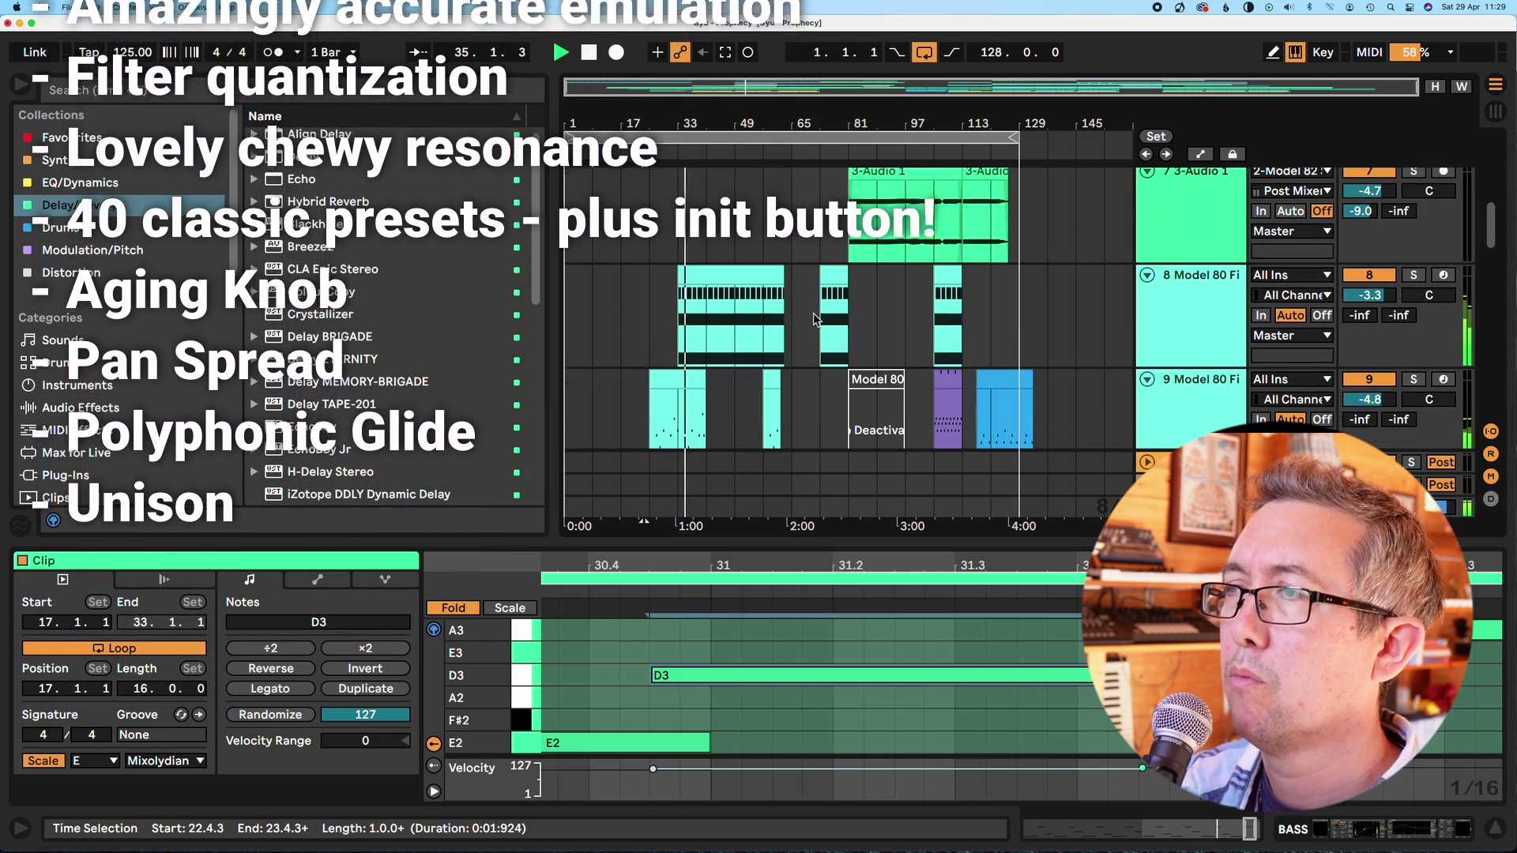
left_click_drag(1370, 294, 1370, 327)
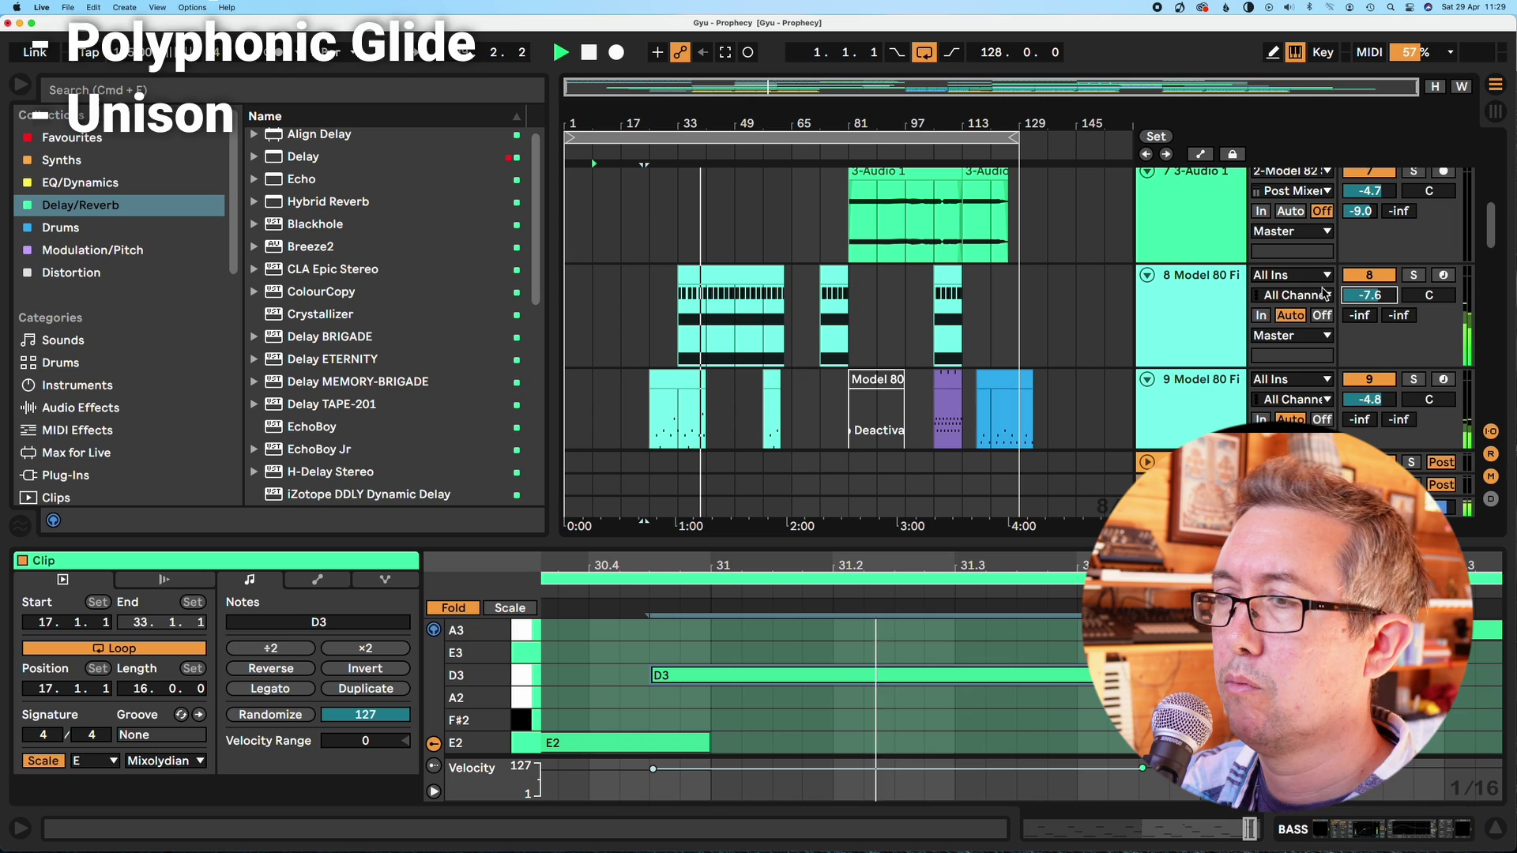
left_click_drag(931, 567, 930, 522)
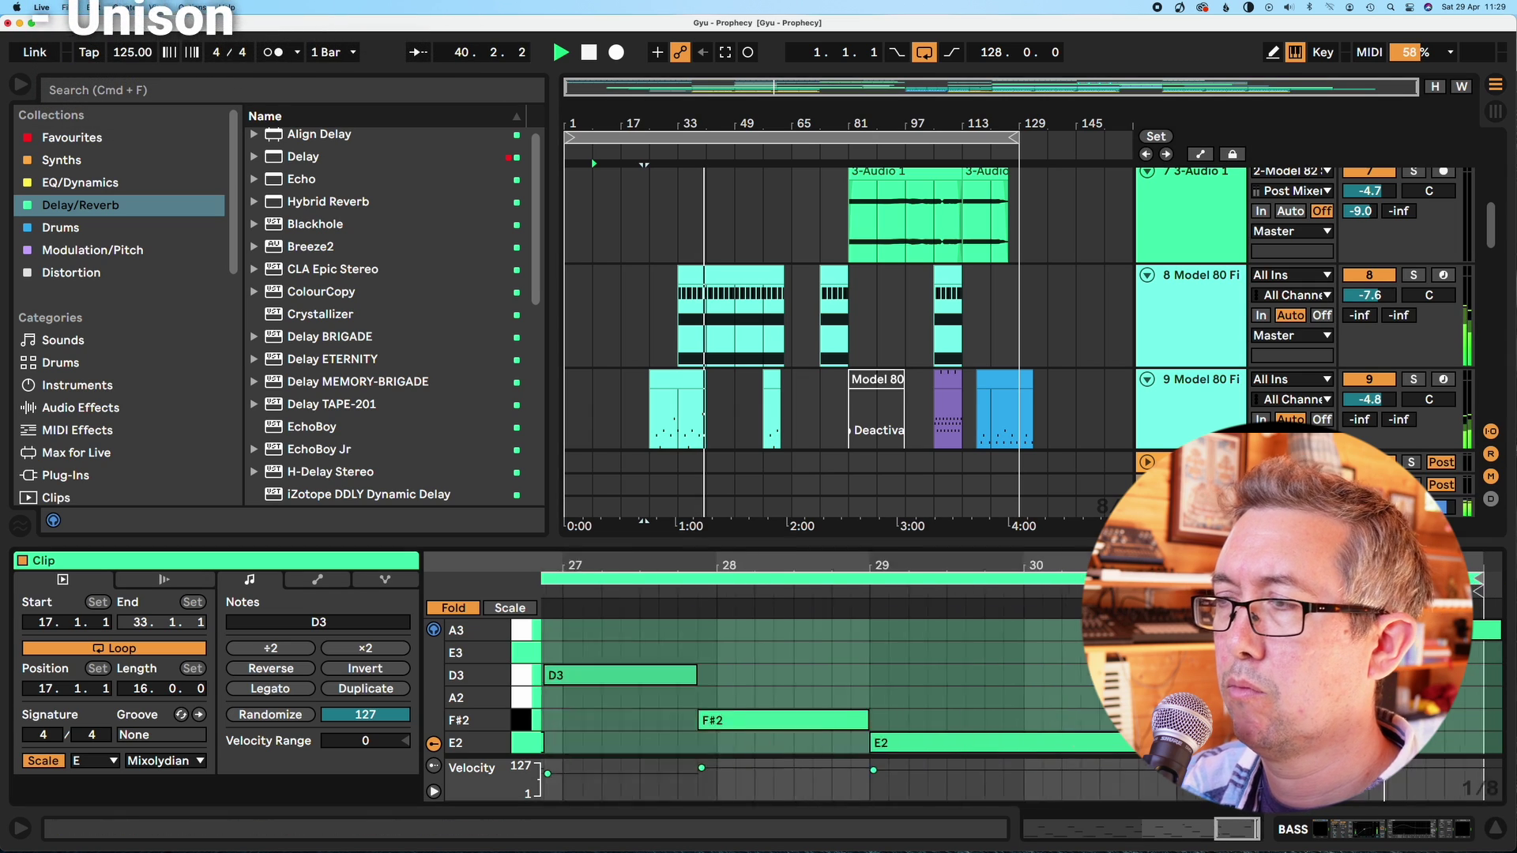